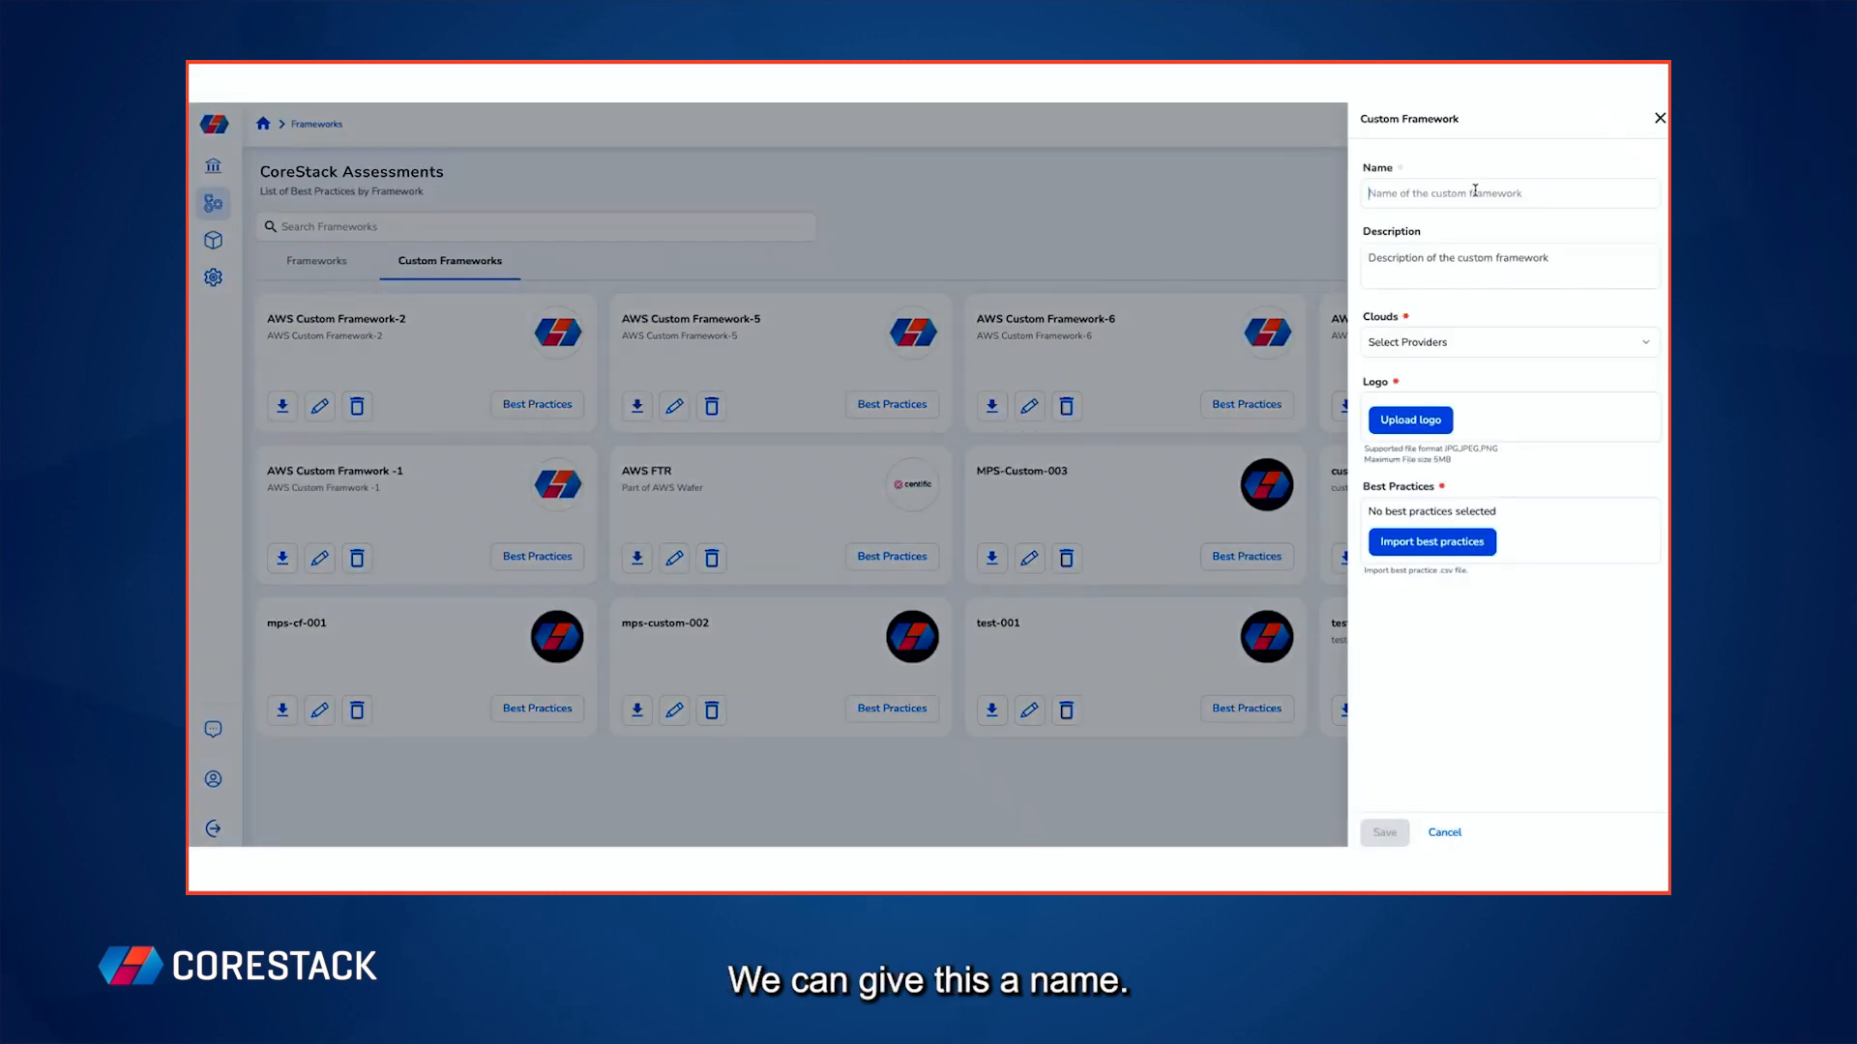
# Step: Name the custom framework "Demo Framework 003" and set its cloud to AWS
pyautogui.write('Demo Framework 003')
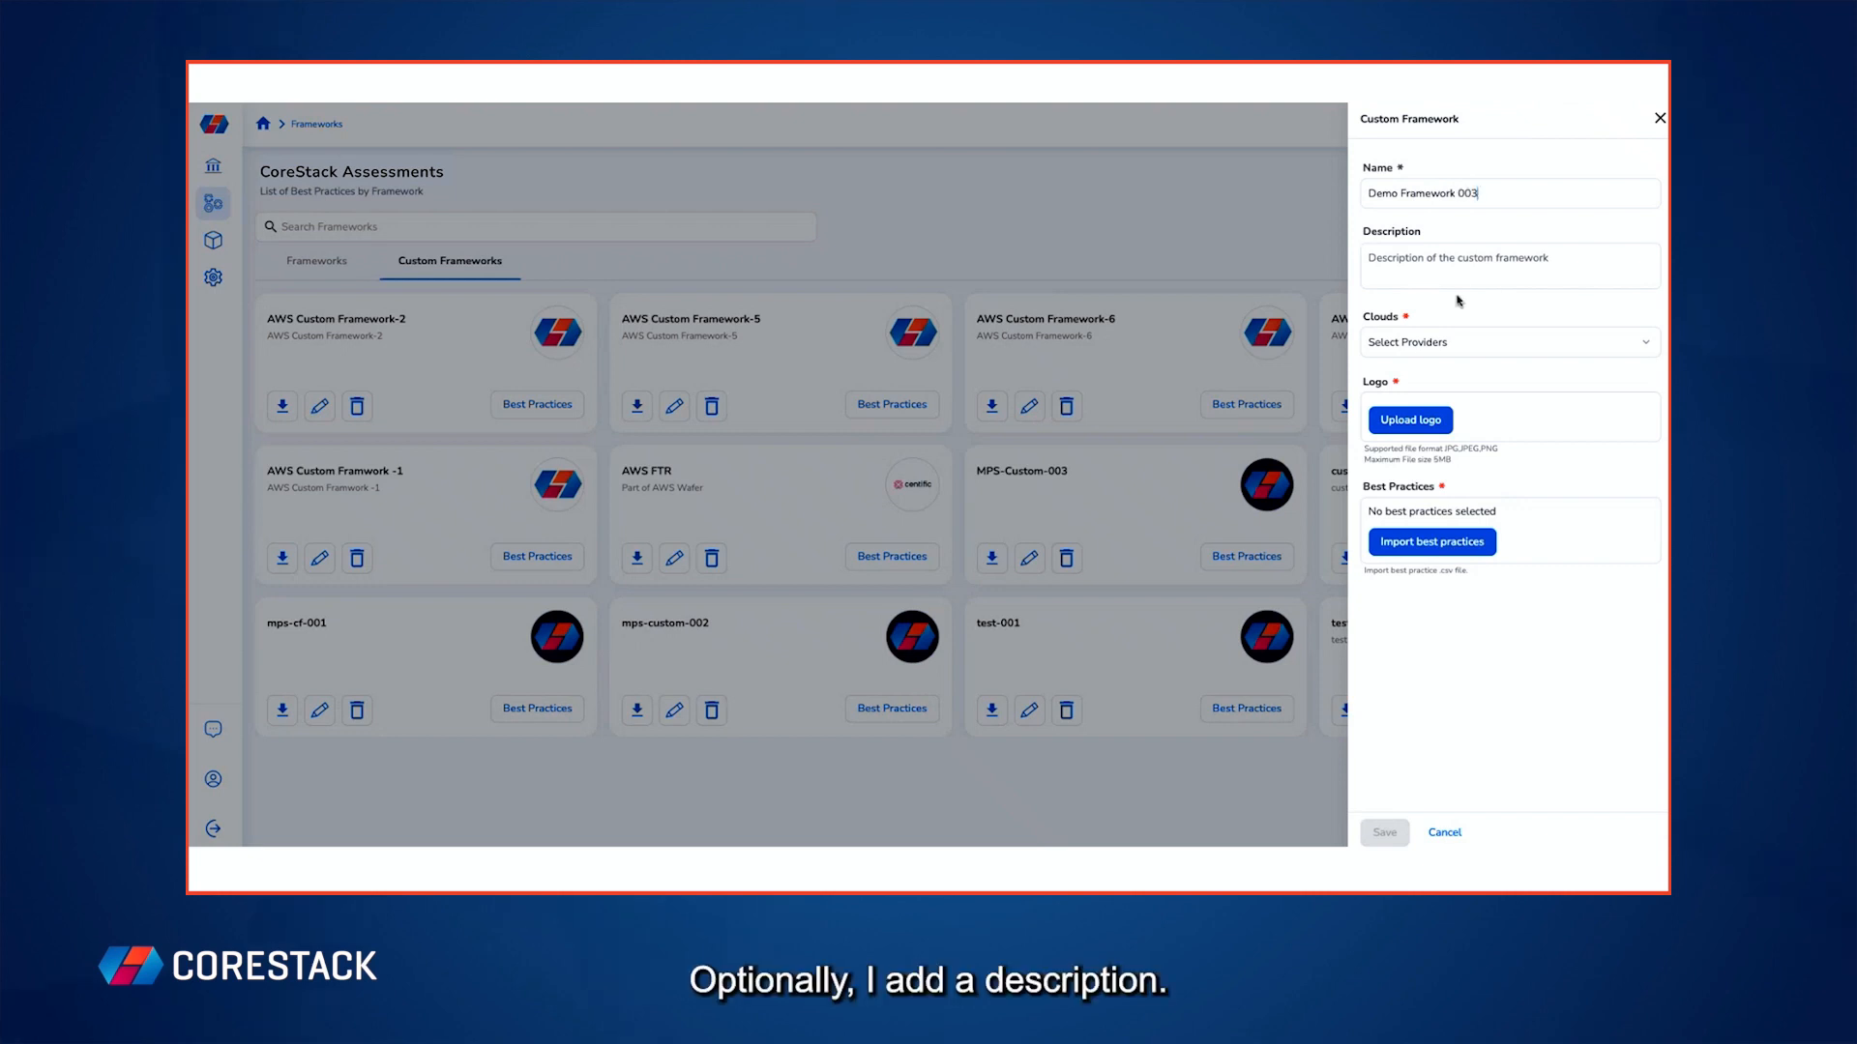
pyautogui.click(1460, 346)
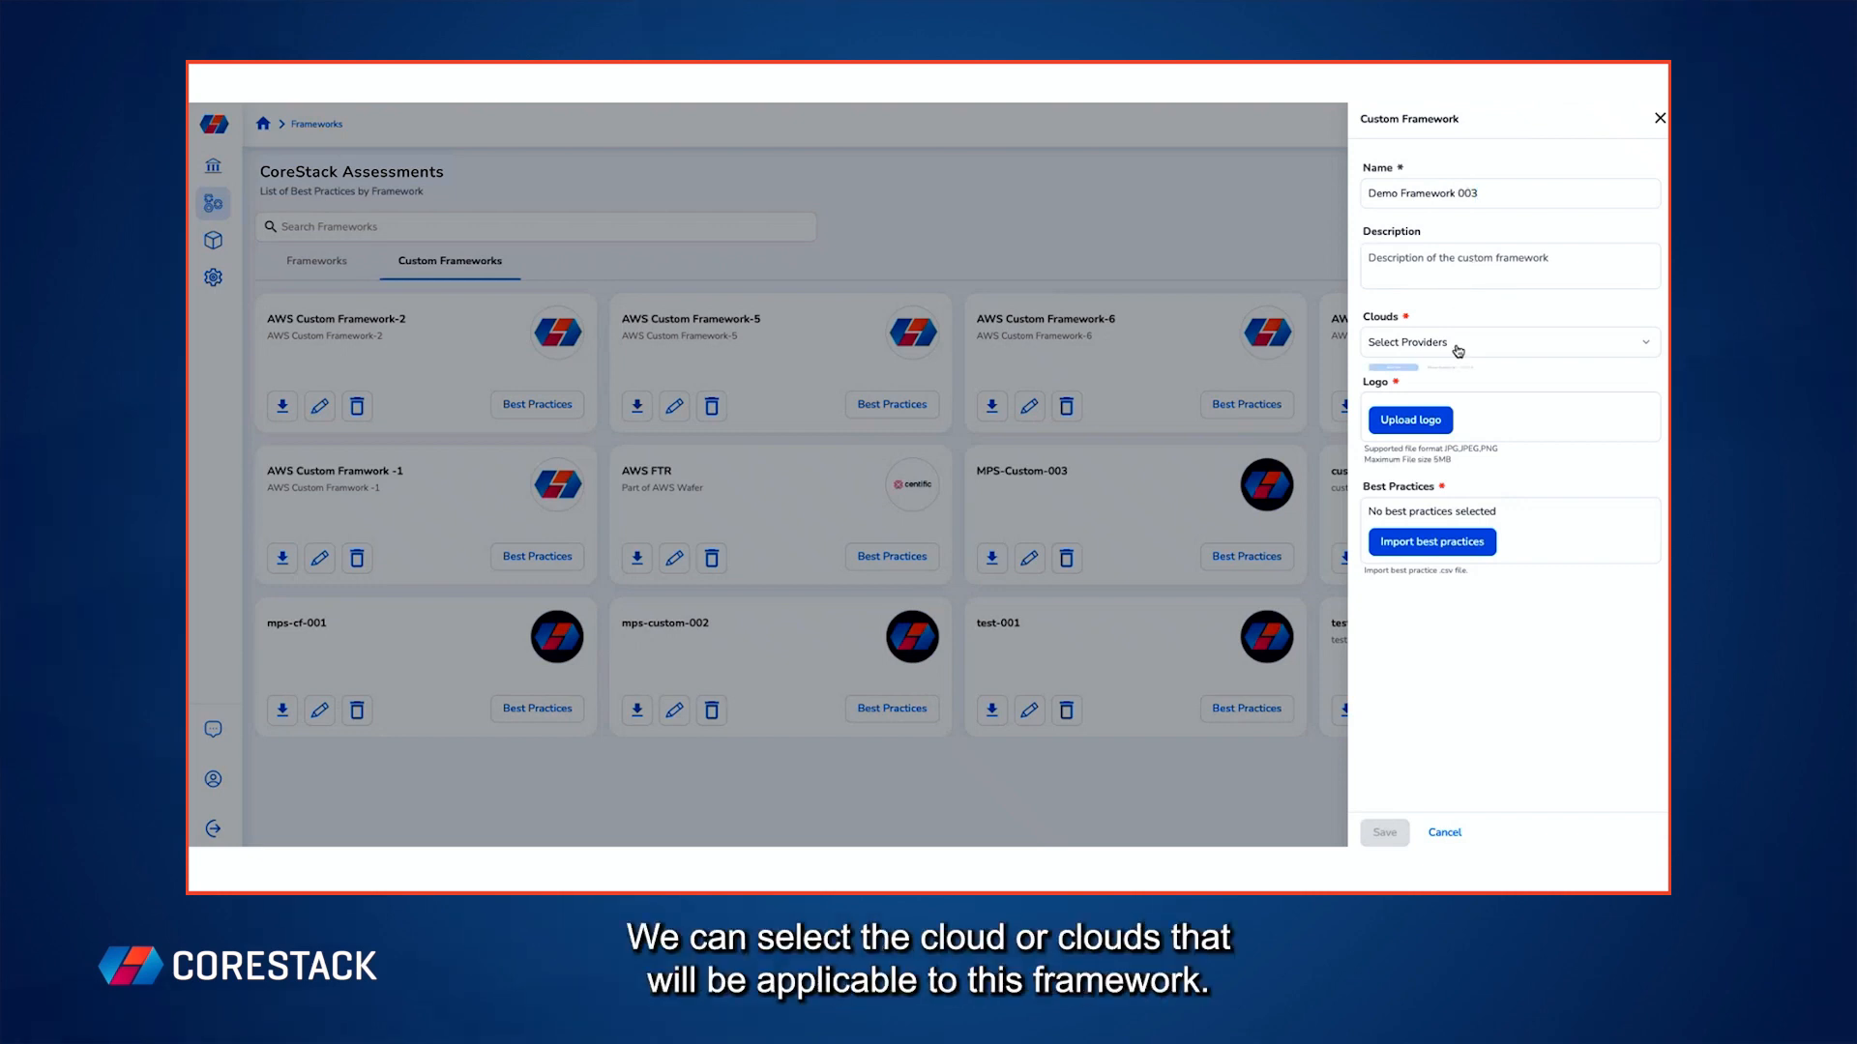
pyautogui.click(1412, 374)
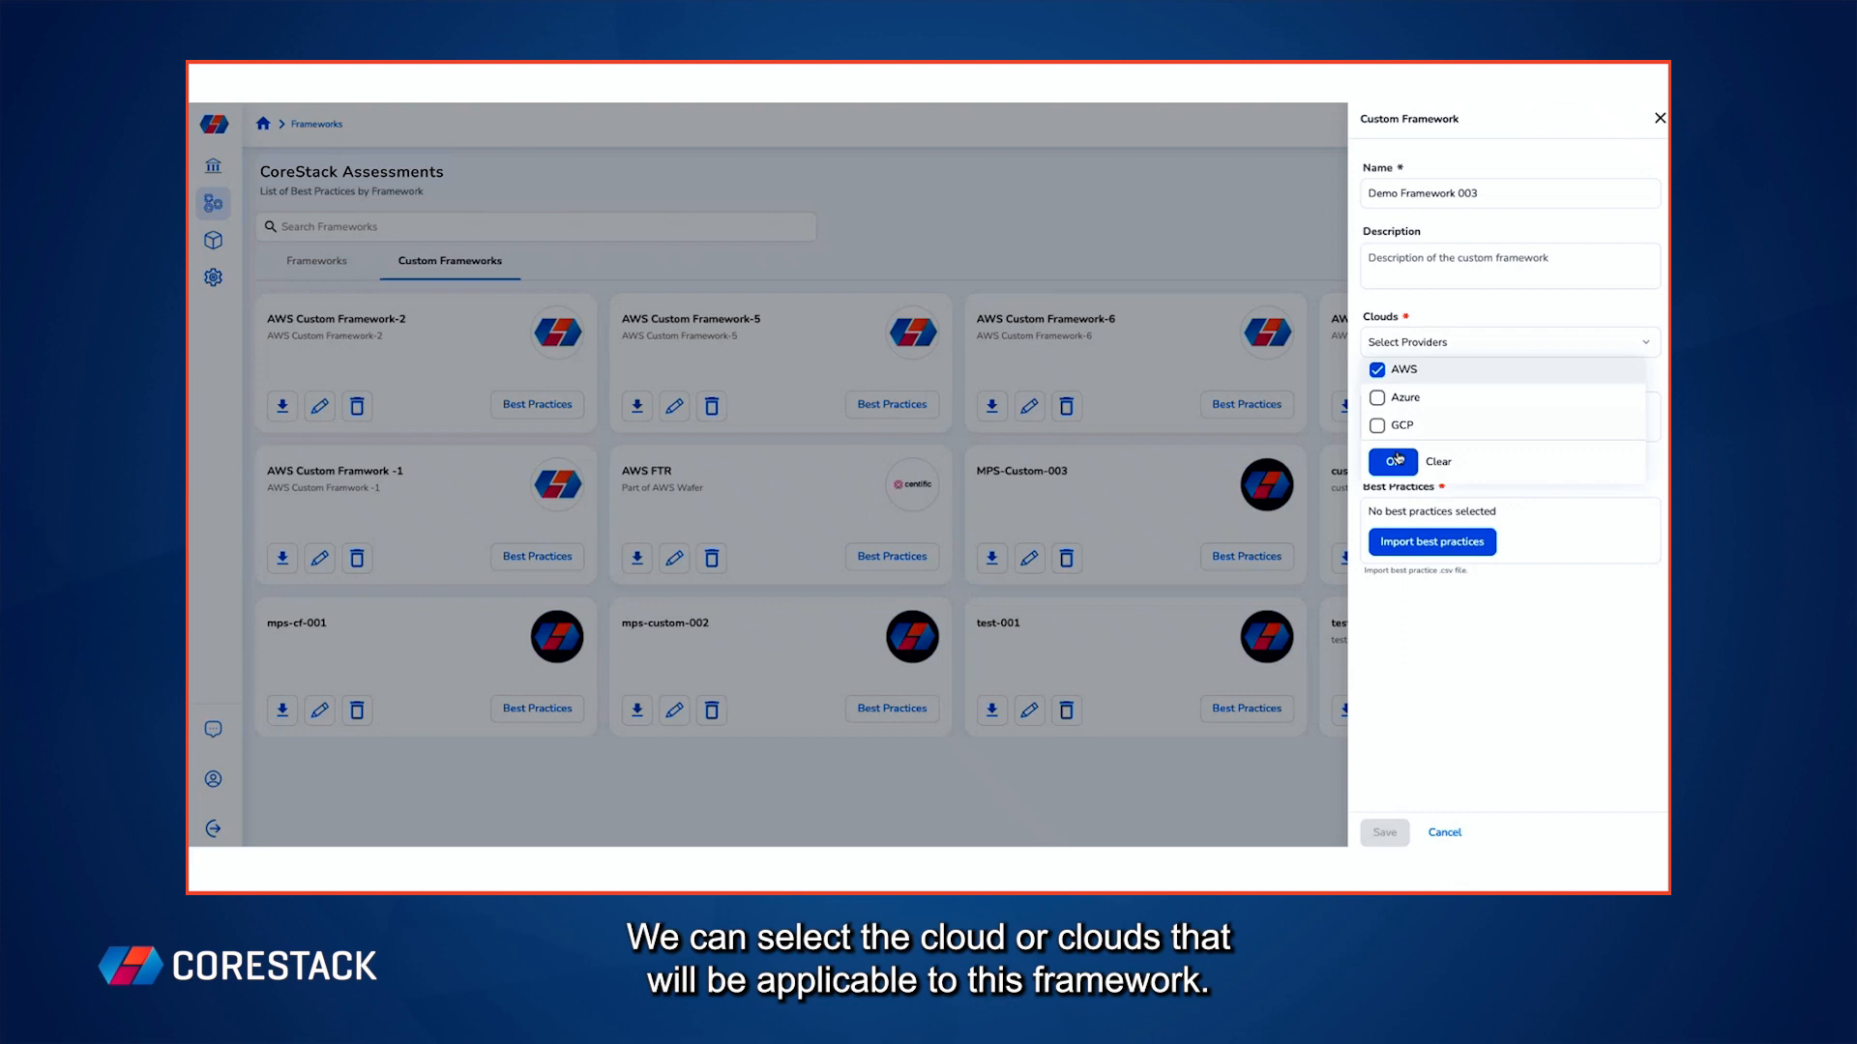
pyautogui.click(1395, 461)
# Step: Upload CS-Logo-Blue-BG.png from the Desktop folder as the custom framework's logo
pyautogui.click(1383, 423)
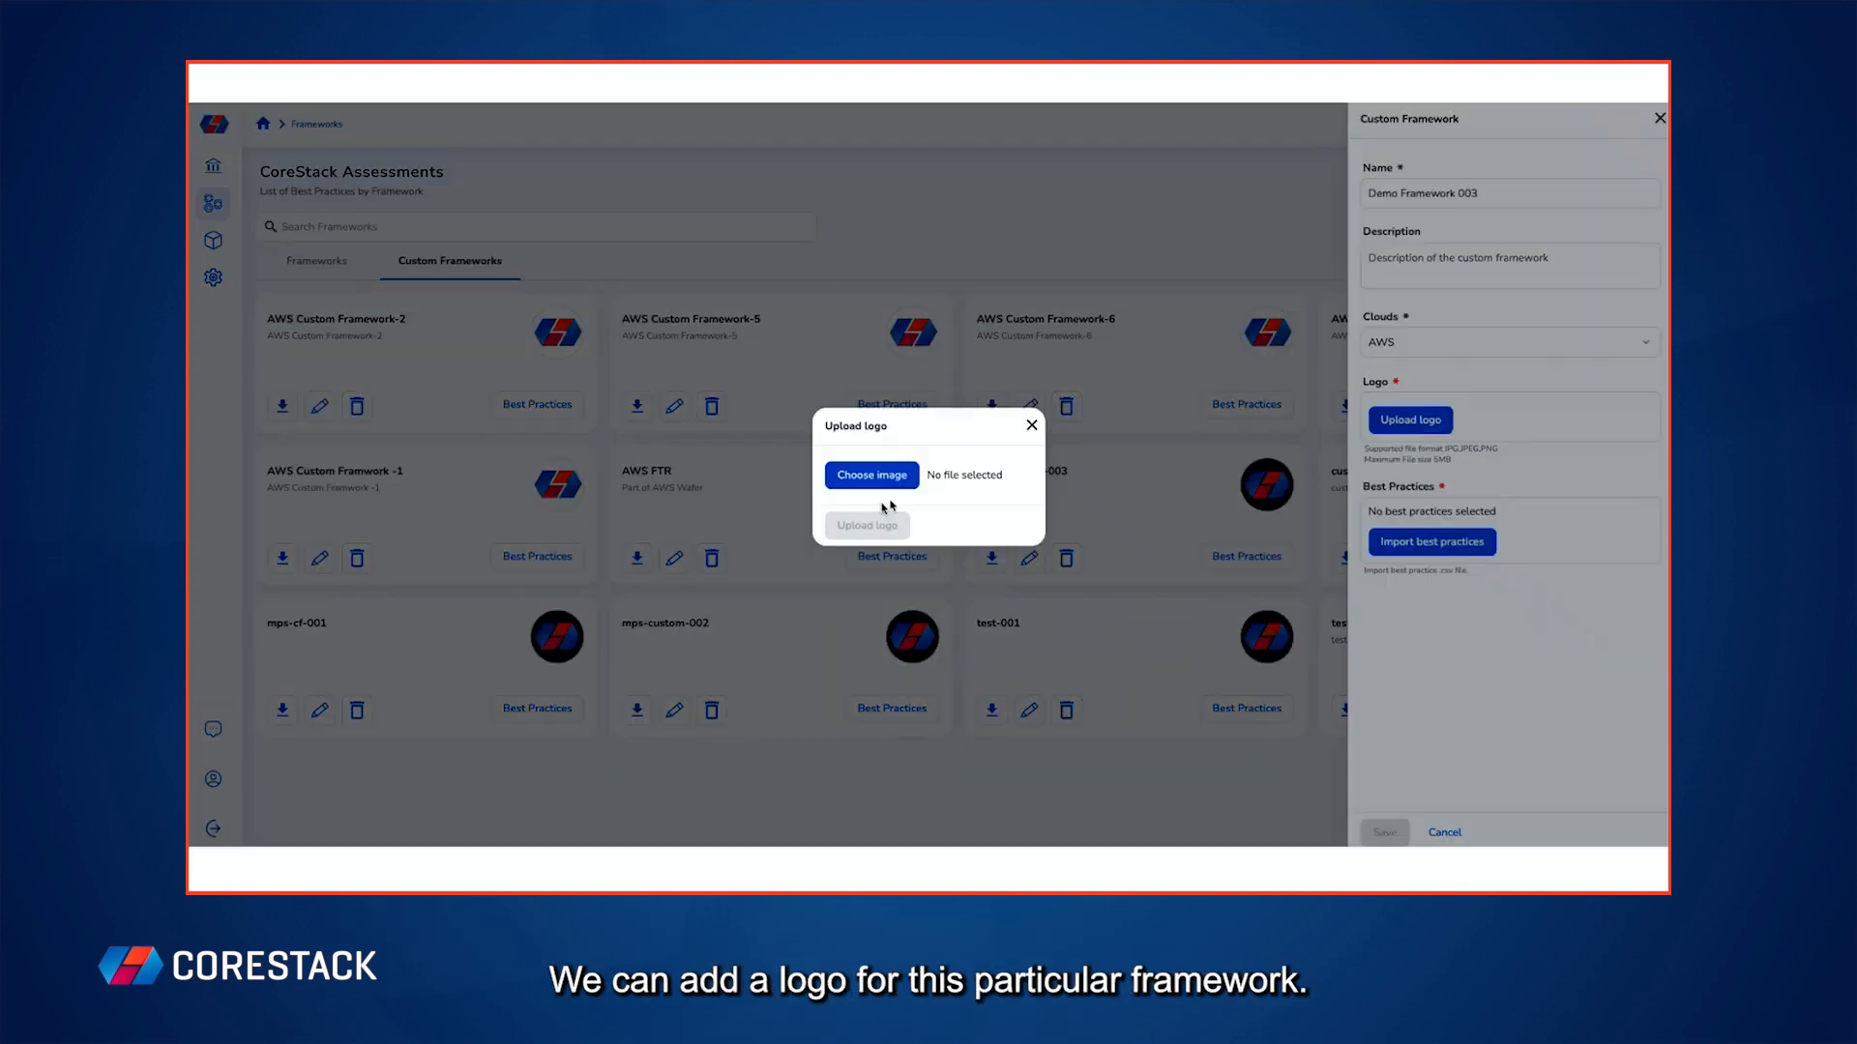
pyautogui.click(871, 478)
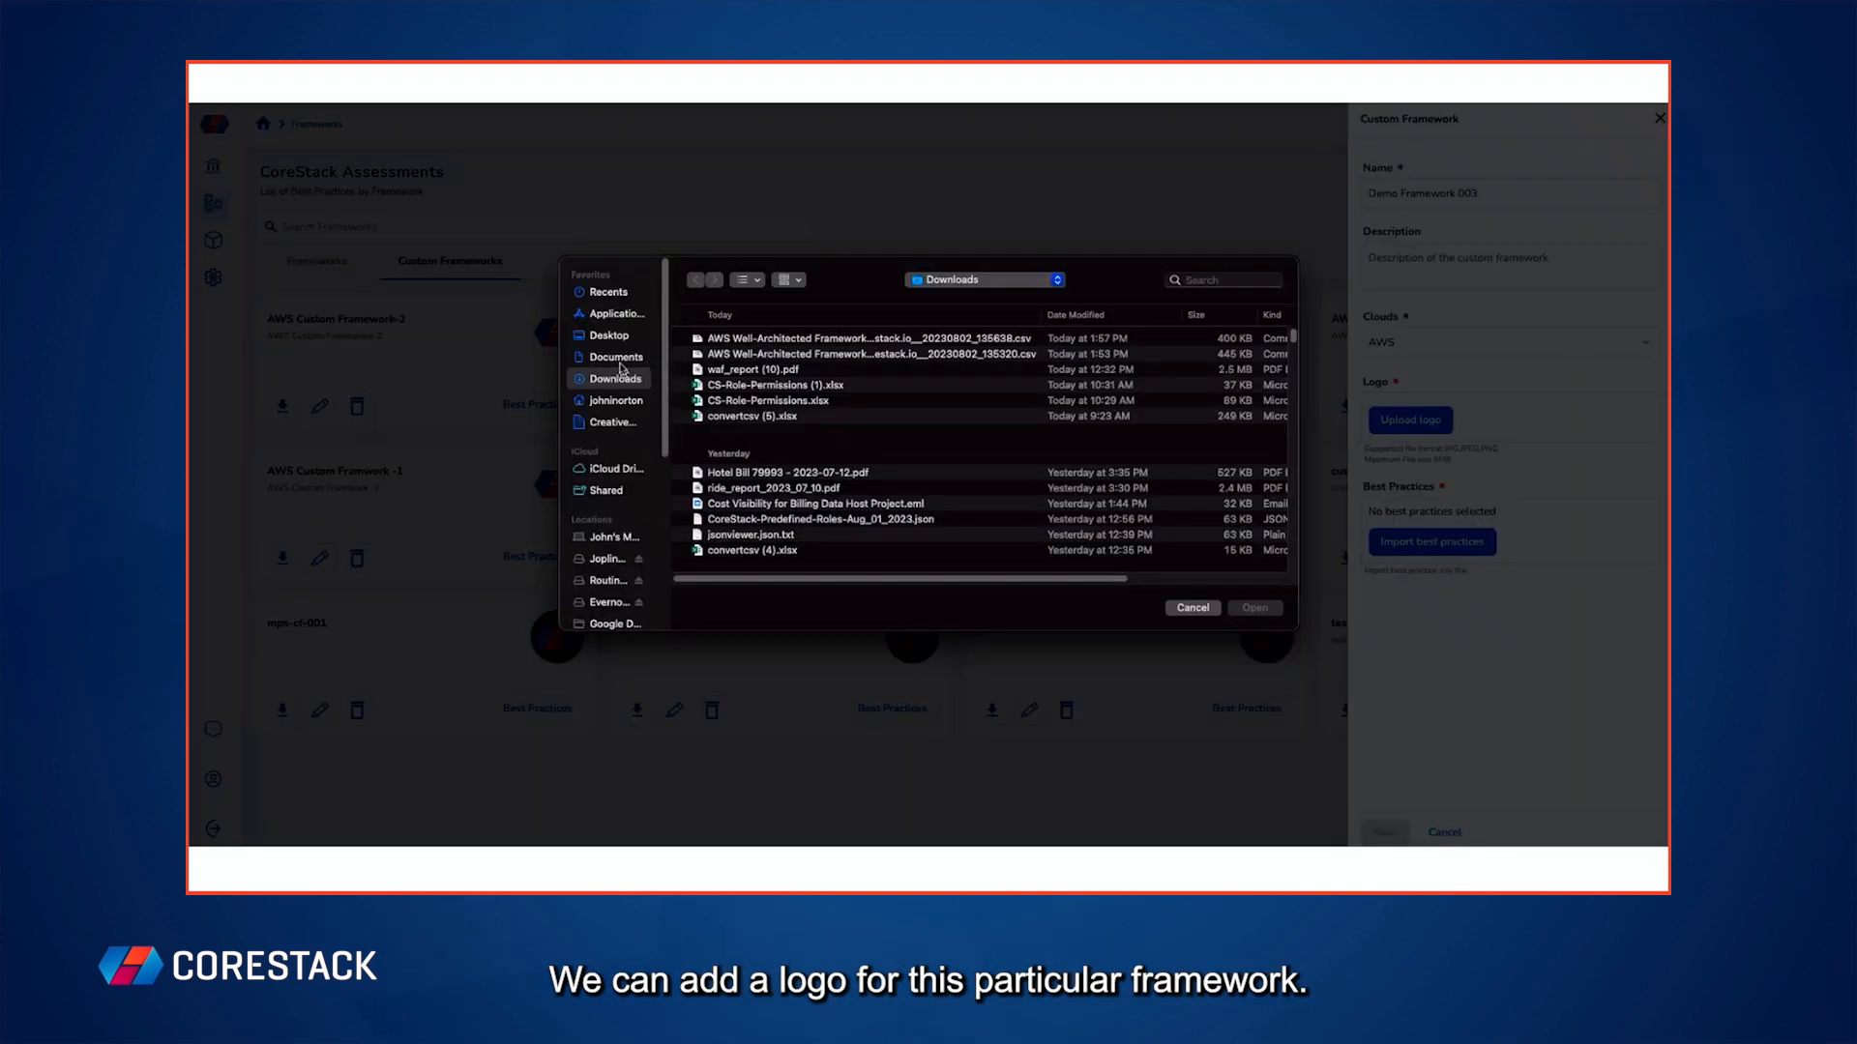
pyautogui.click(609, 335)
pyautogui.scroll(-5, 822, 464)
pyautogui.click(767, 530)
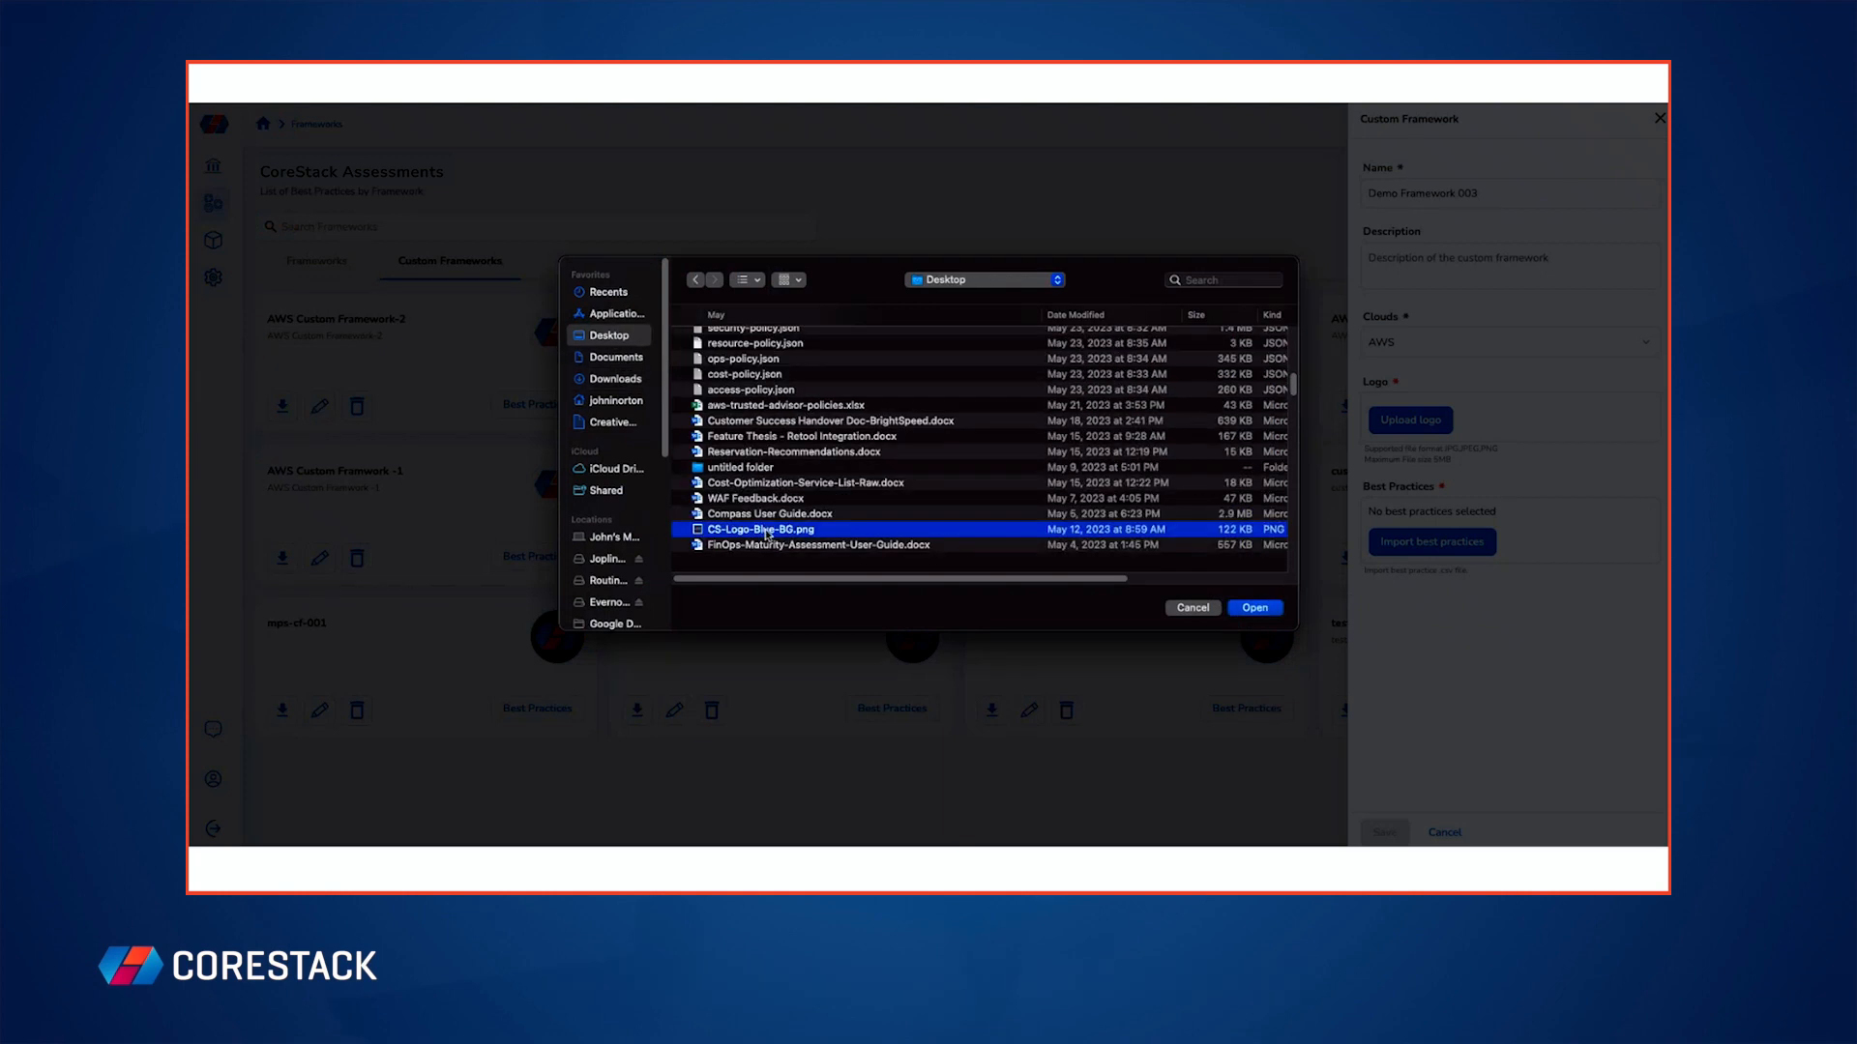
pyautogui.doubleClick(767, 530)
pyautogui.click(864, 527)
# Step: Import best practices from the AWS Well-Architected Framework CSV ending in 20230802_135638 in Downloads, and save the custom framework
pyautogui.scroll(-1, 1514, 605)
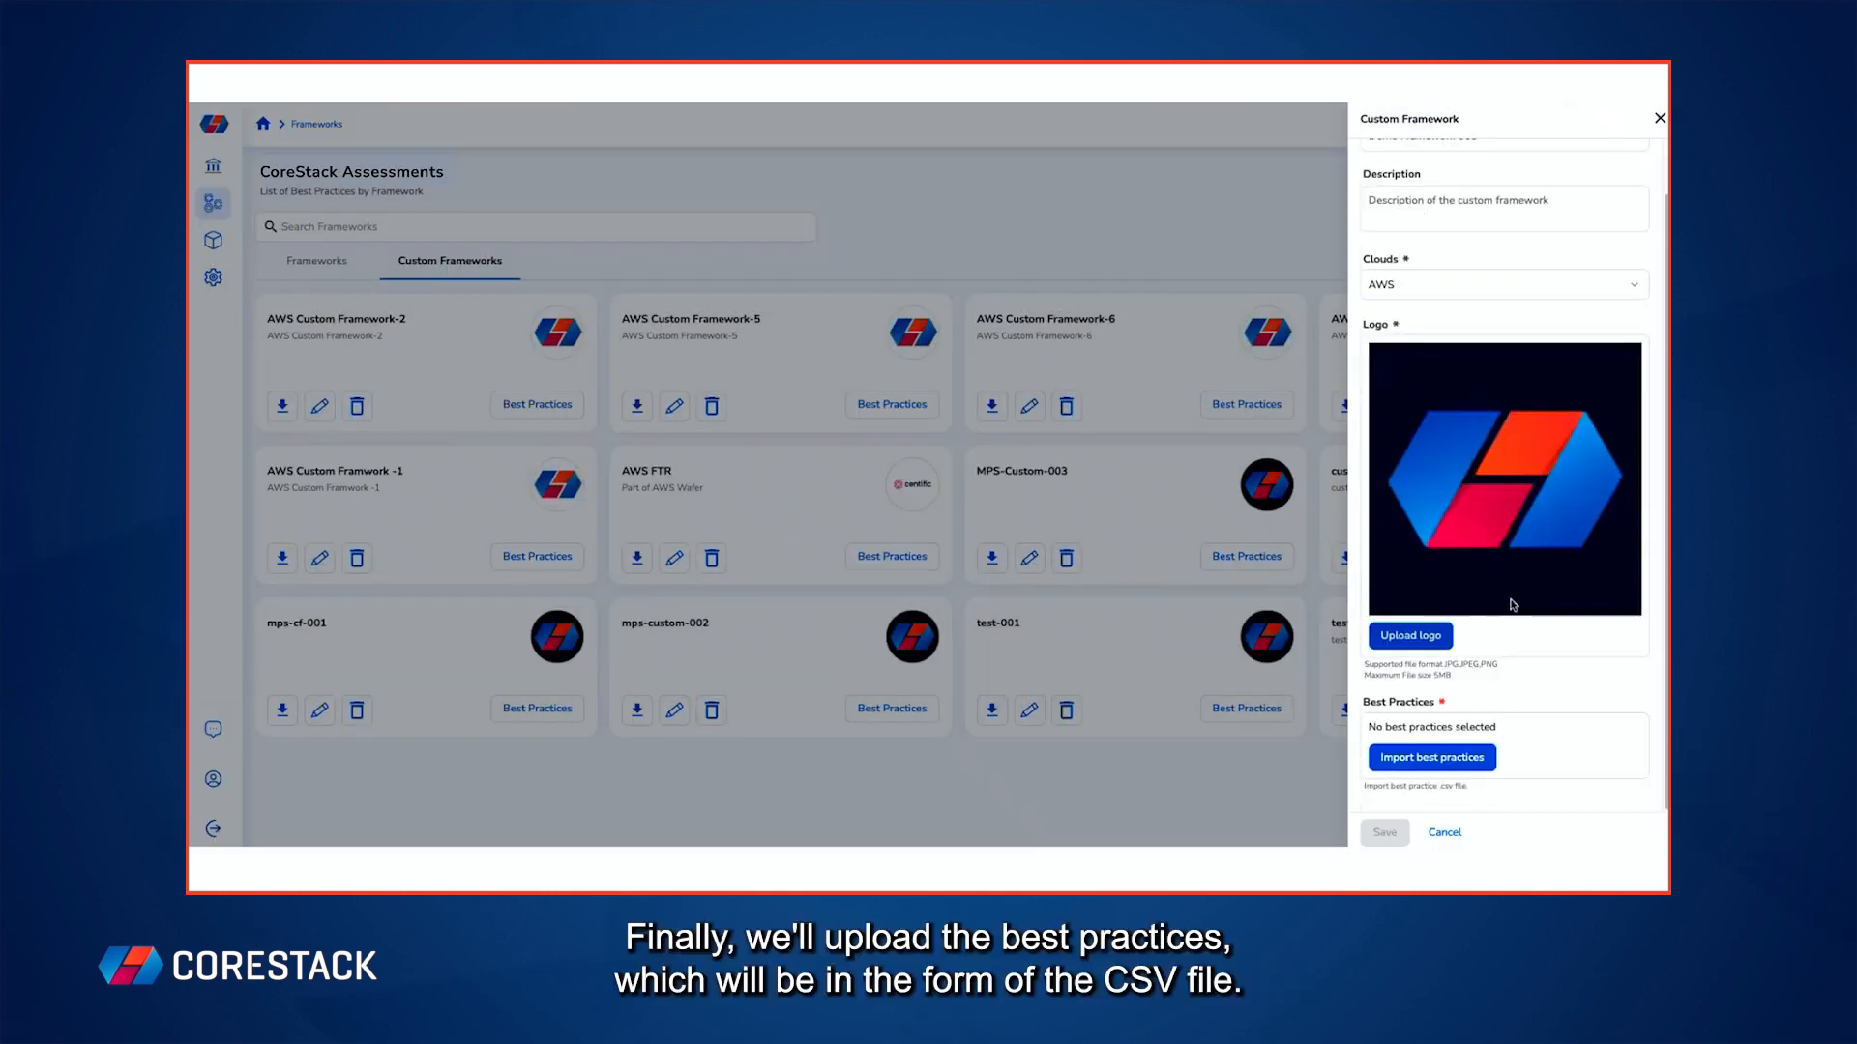
pyautogui.click(1431, 757)
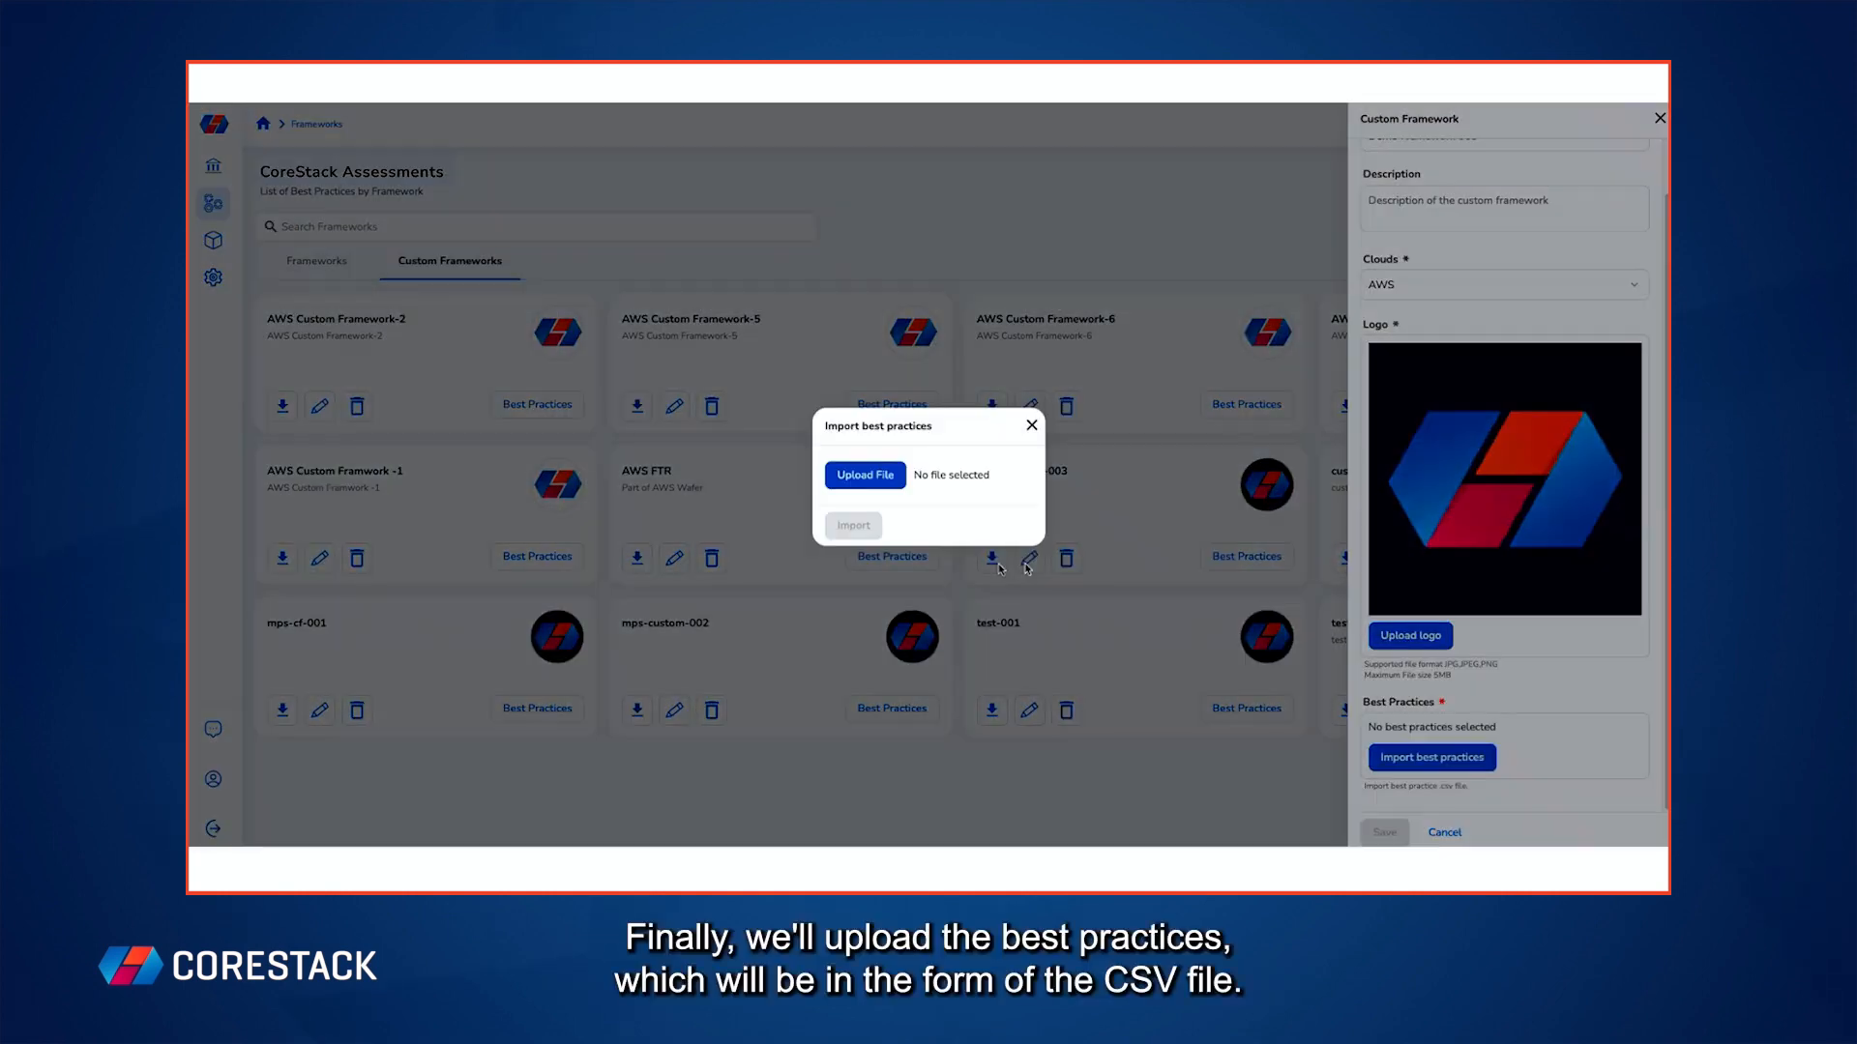
pyautogui.click(863, 473)
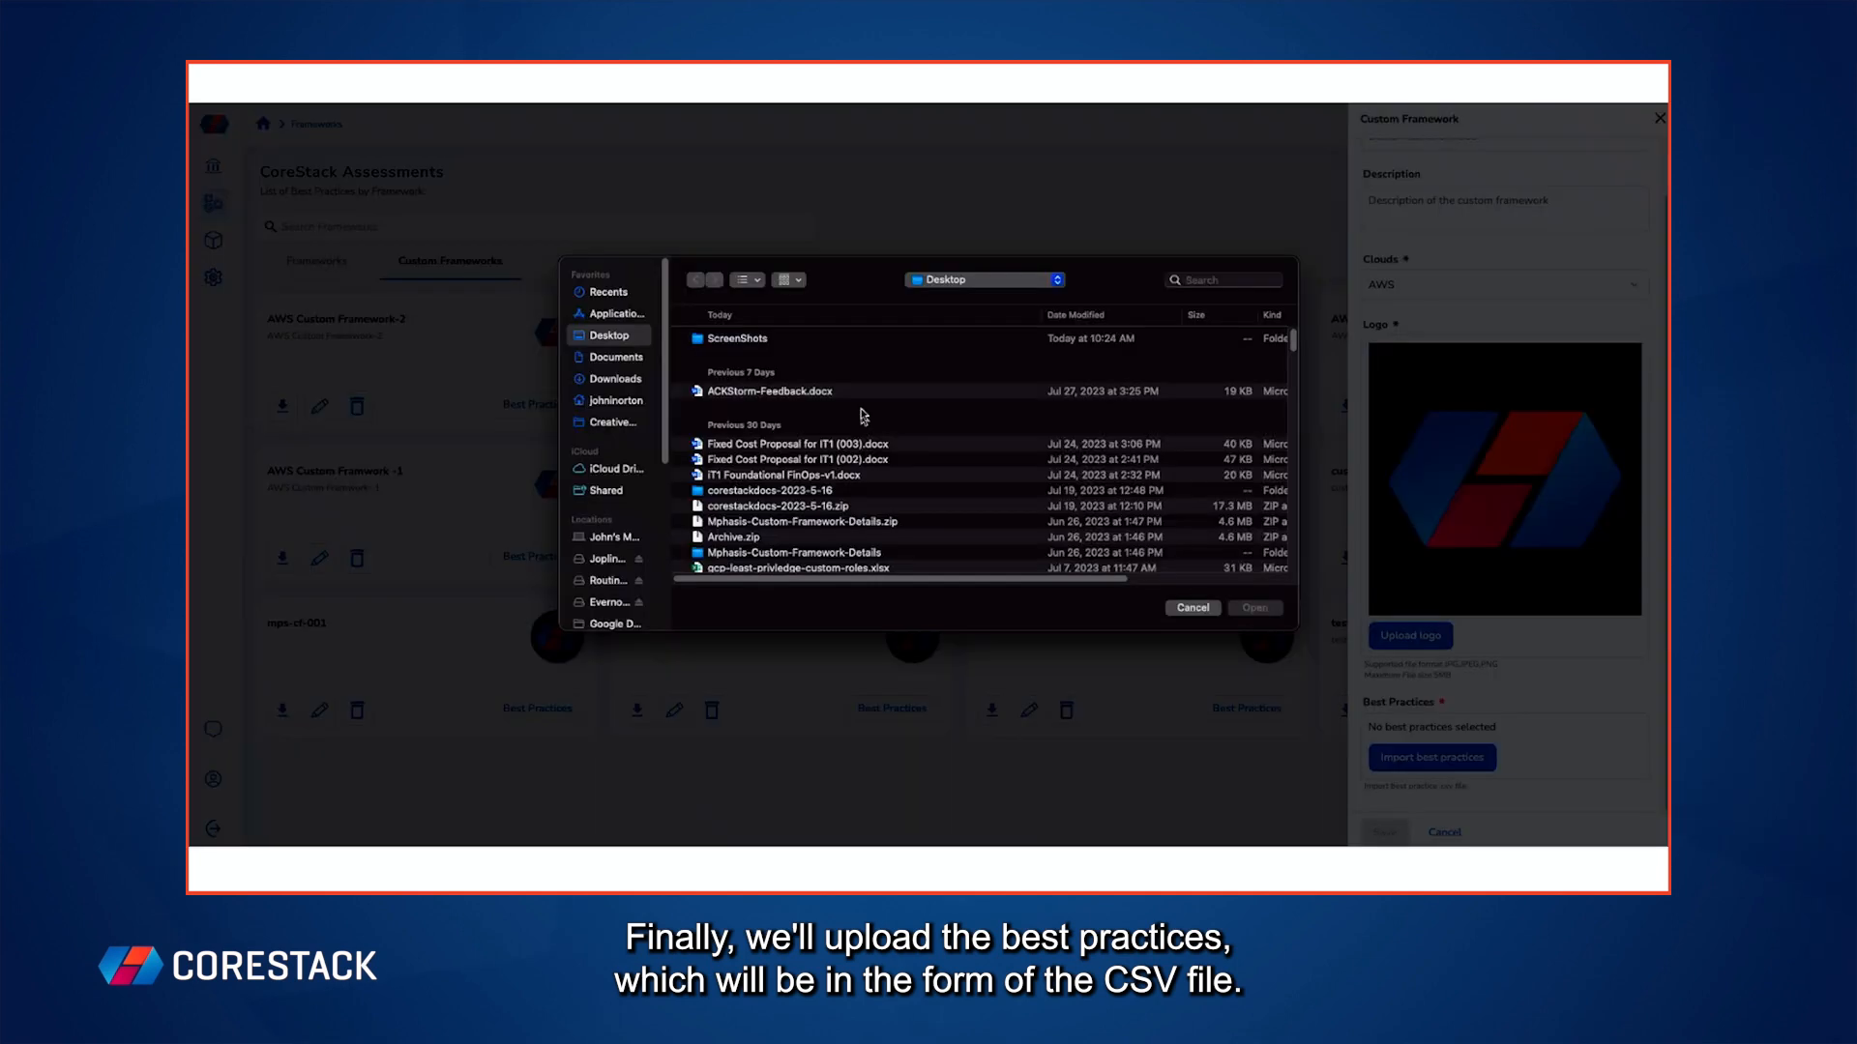
pyautogui.click(650, 378)
pyautogui.click(764, 338)
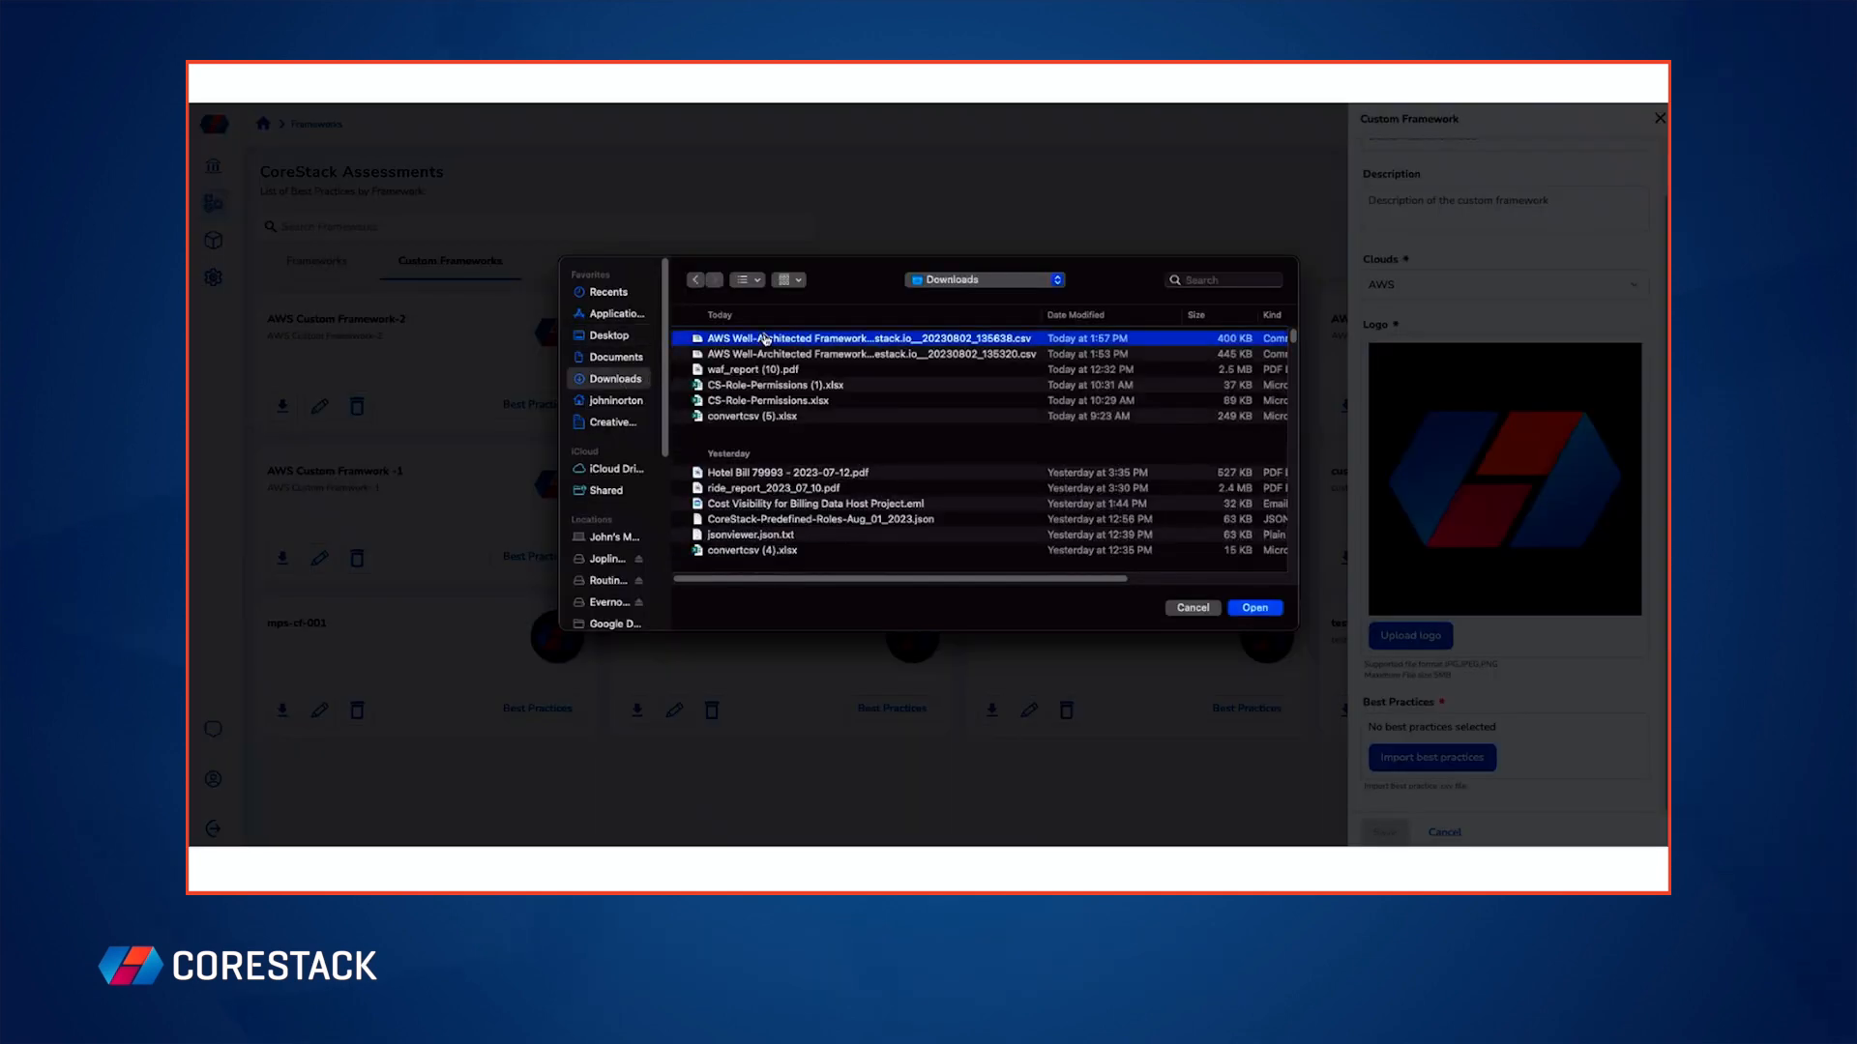
pyautogui.doubleClick(764, 338)
pyautogui.click(718, 525)
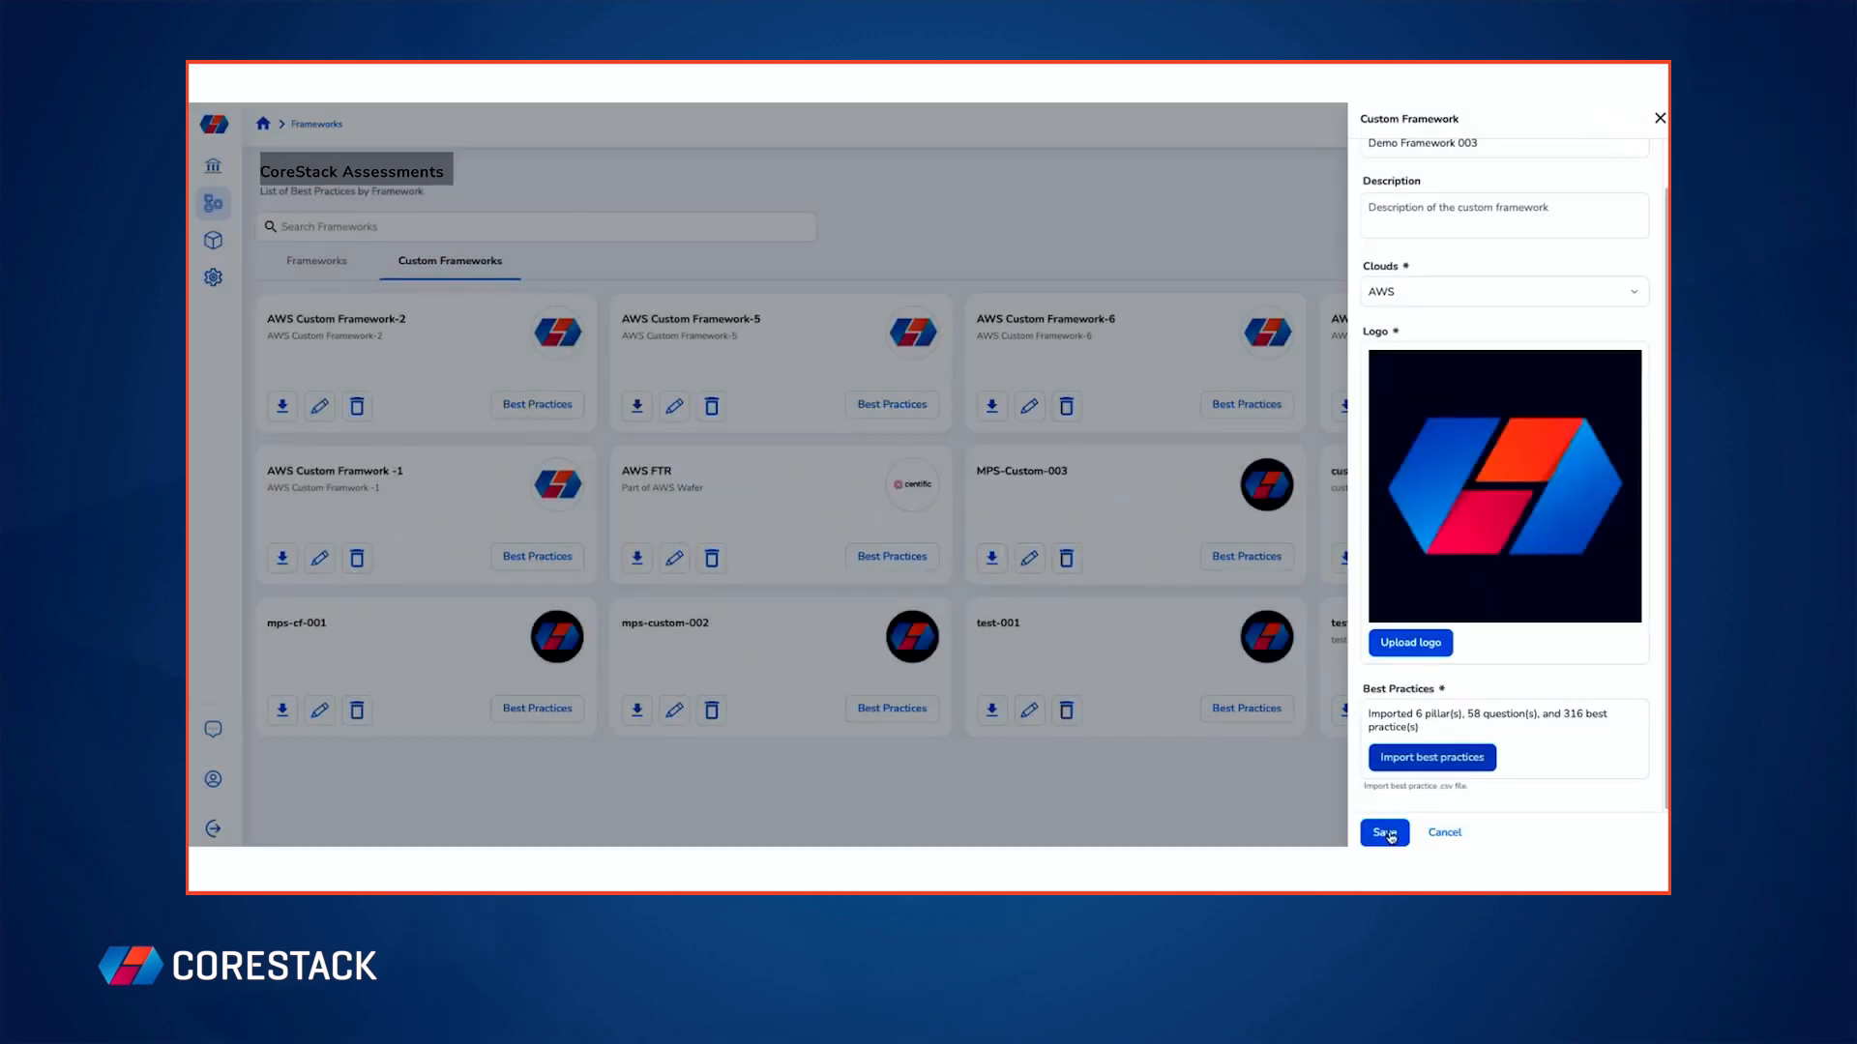
pyautogui.click(1387, 834)
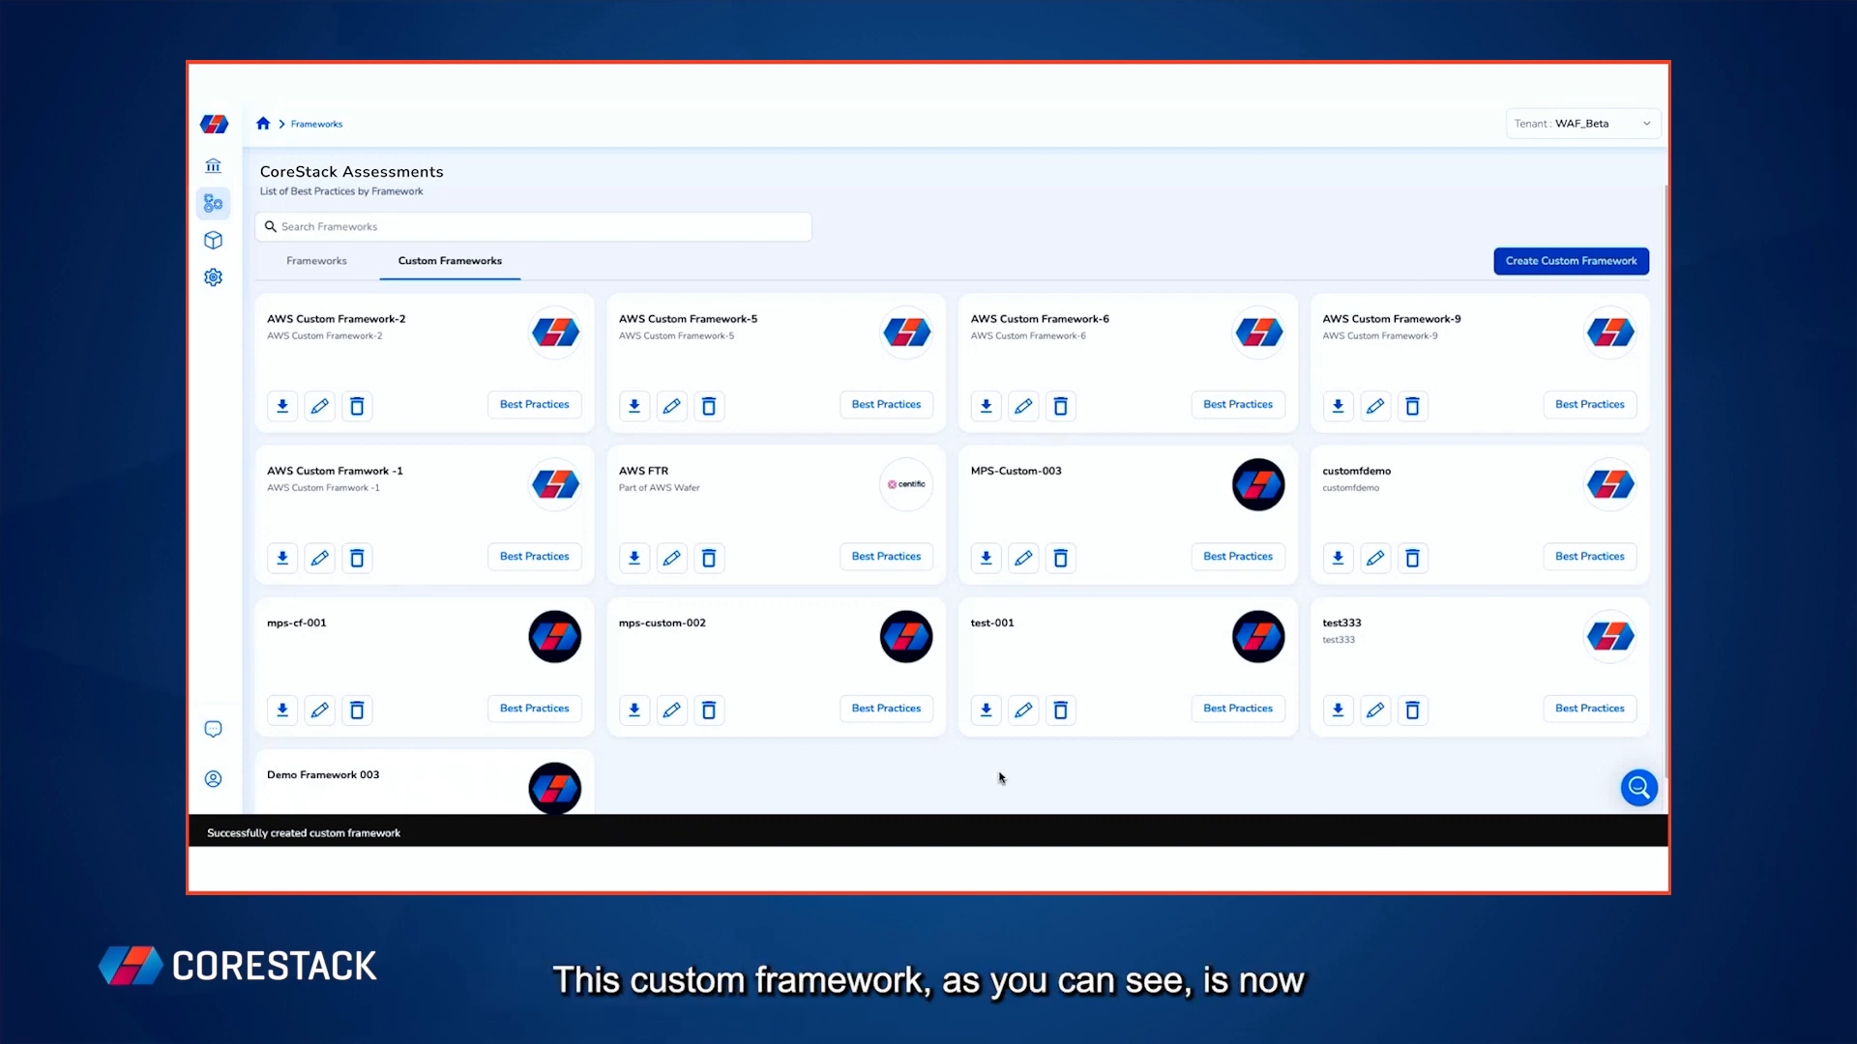
pyautogui.scroll(-1, 1001, 777)
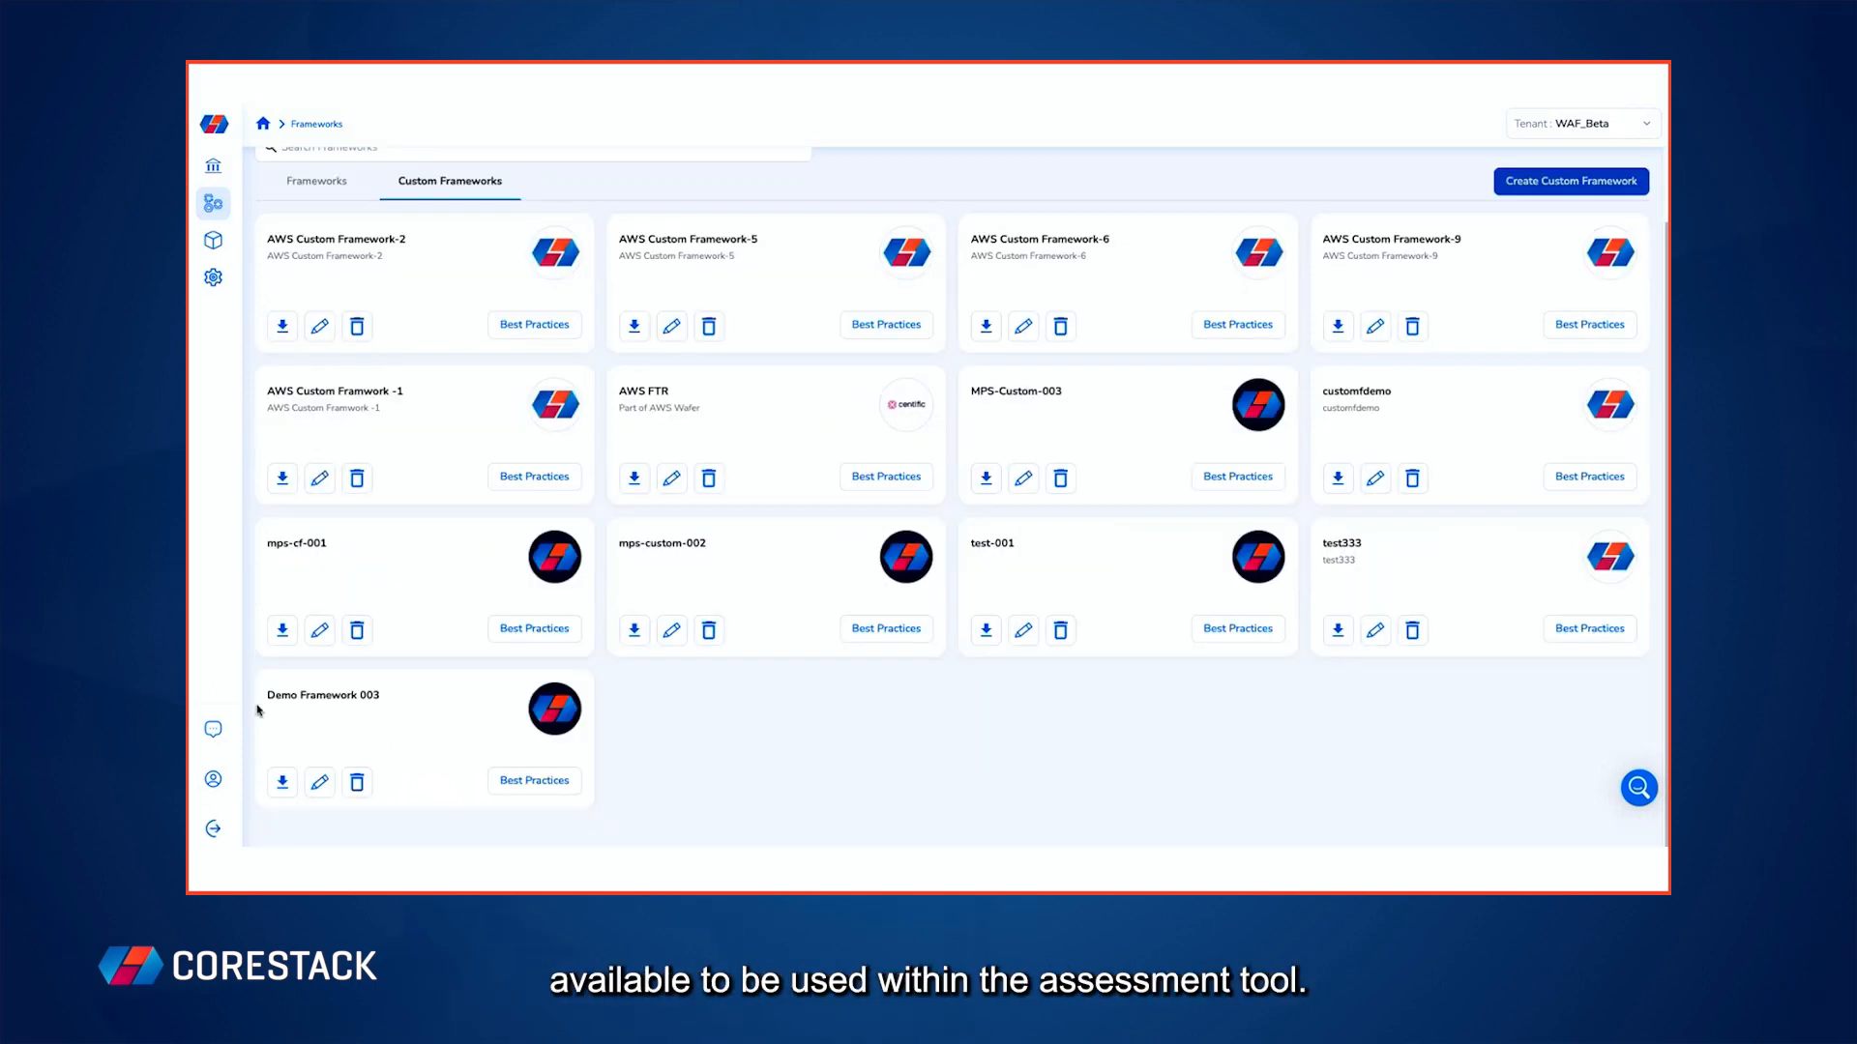
# Step: Start a new workload named "Demo Workload for Video" of type "test workload", keeping the preset workload owner
pyautogui.moveTo(212, 693)
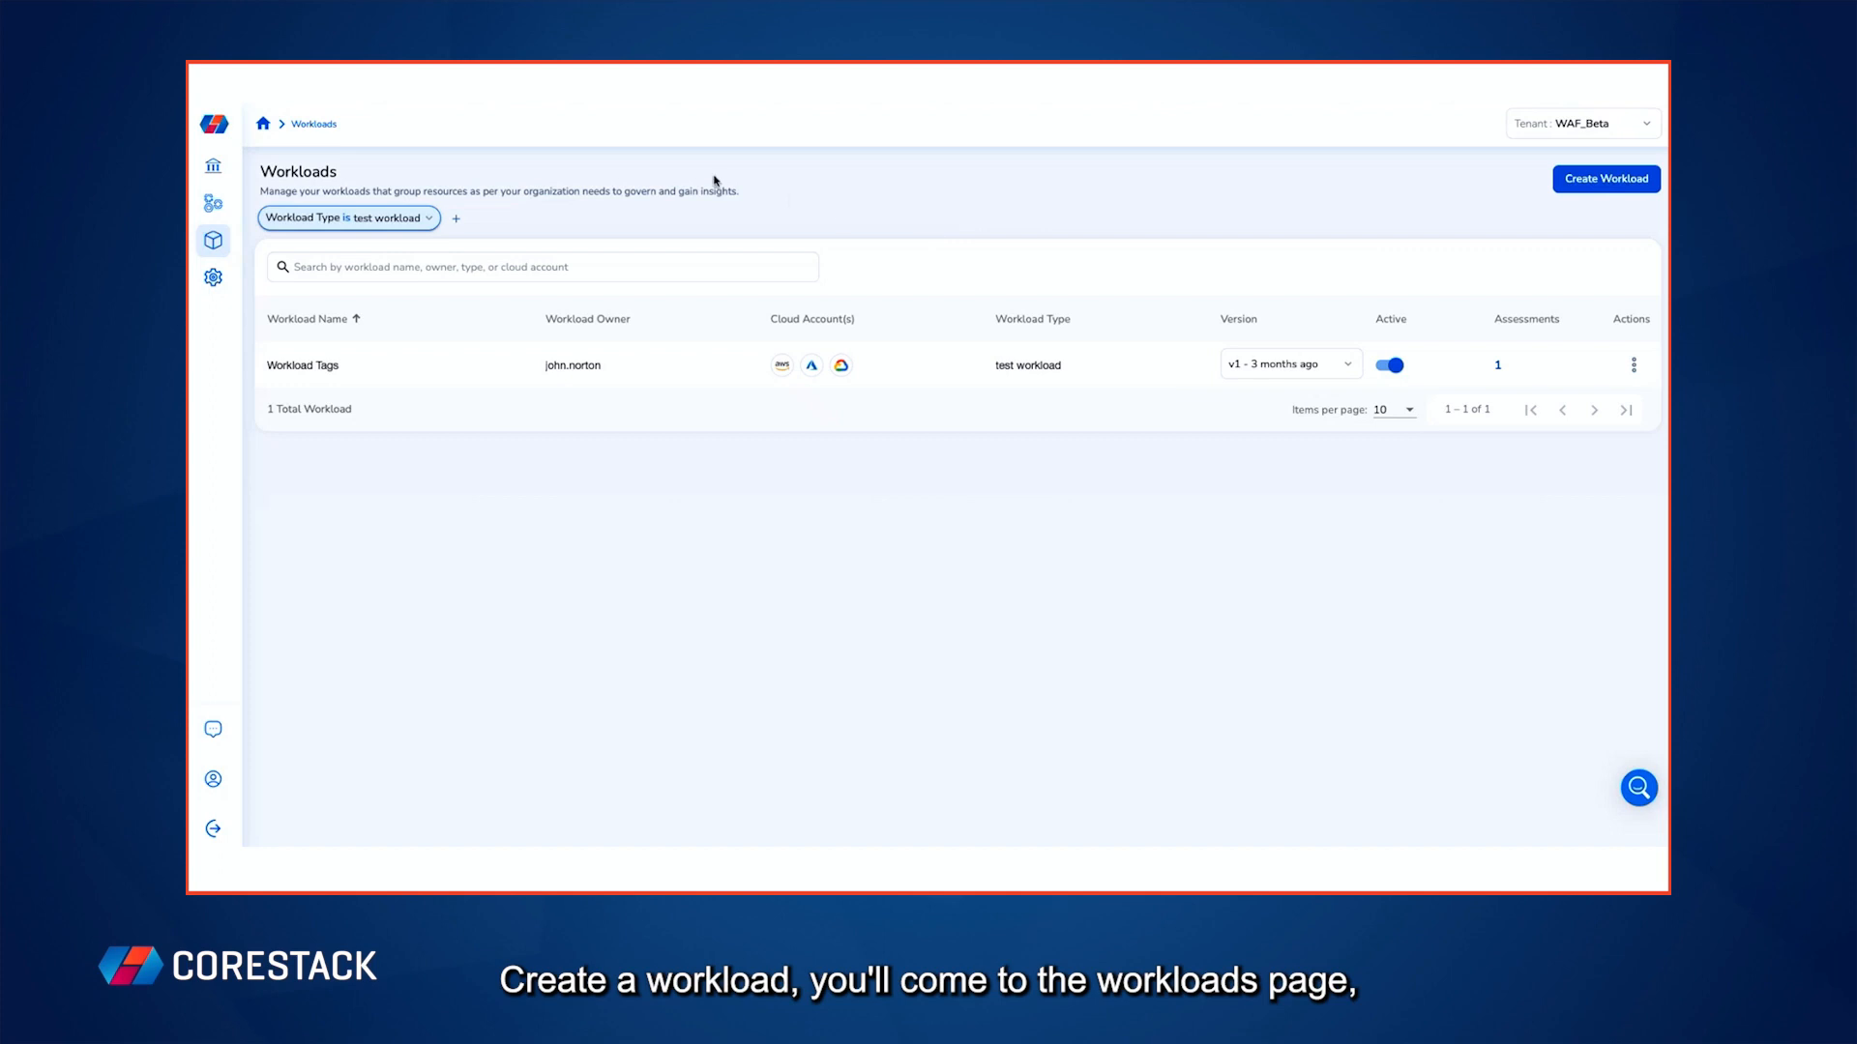
pyautogui.click(1620, 182)
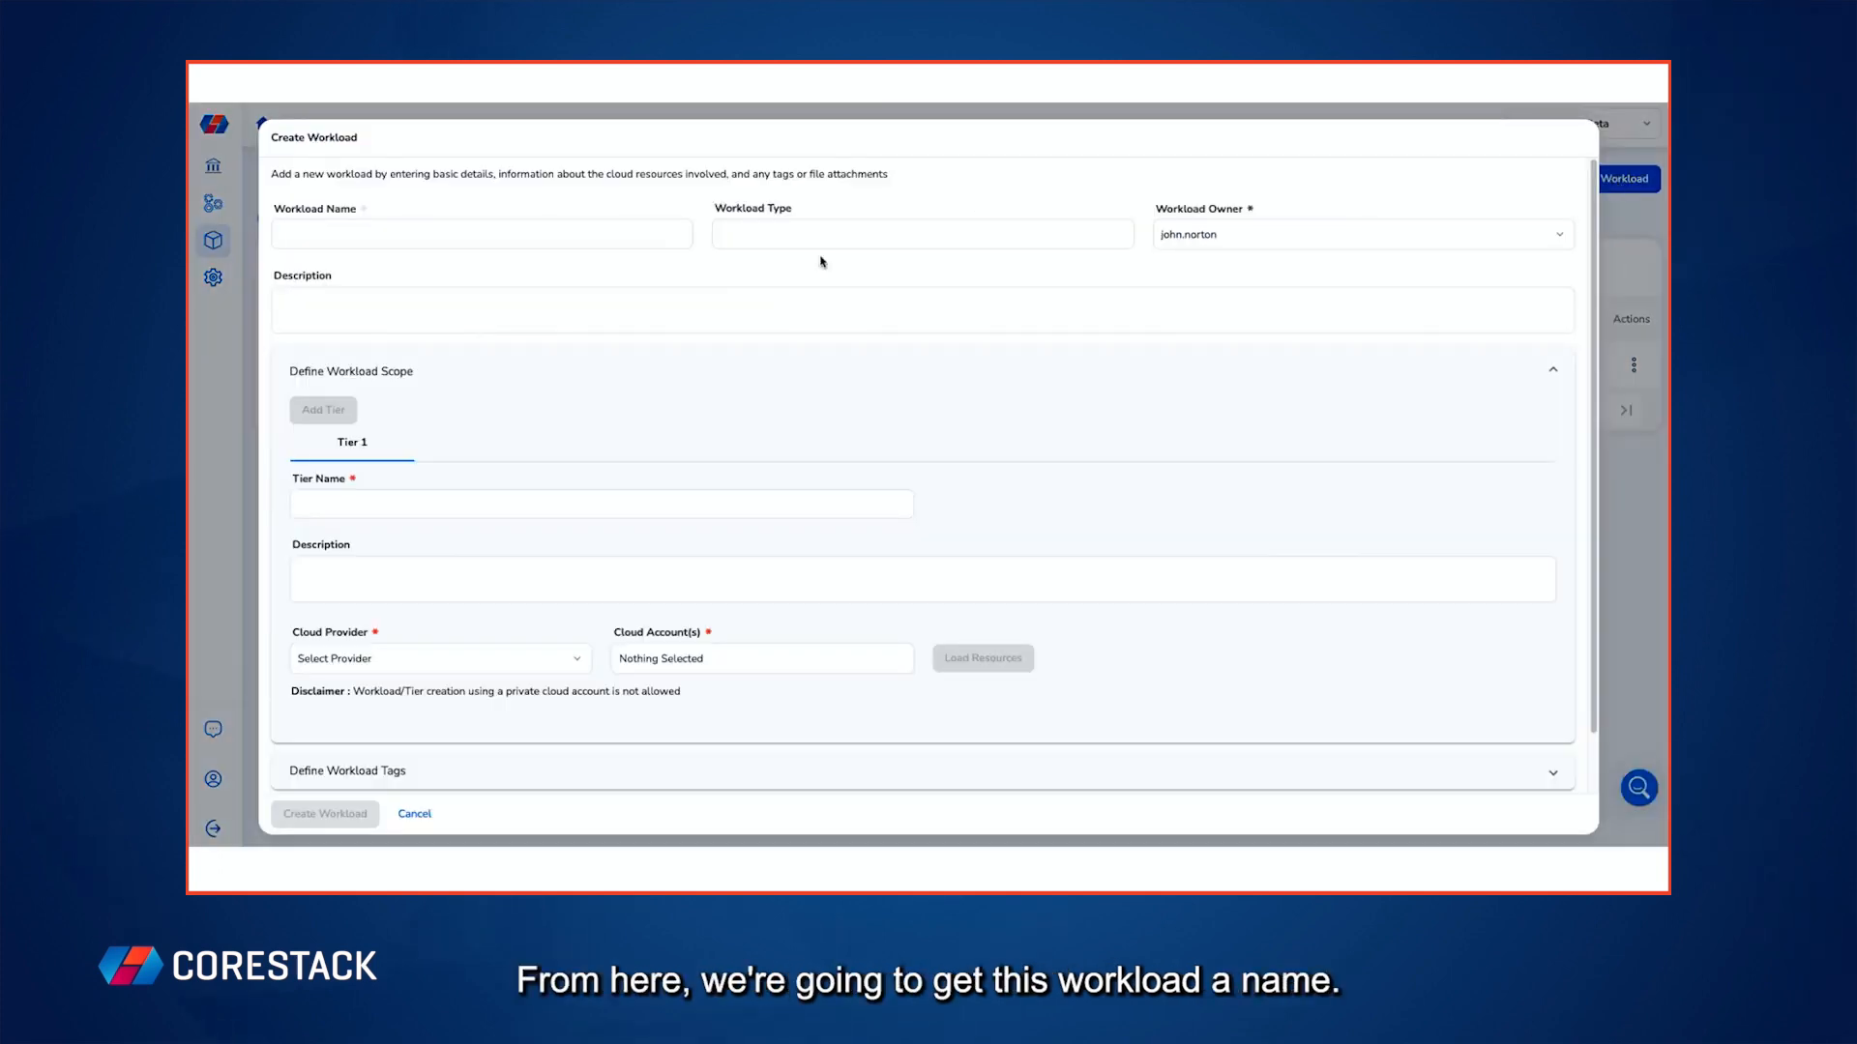
pyautogui.write('Demo Workload for Video')
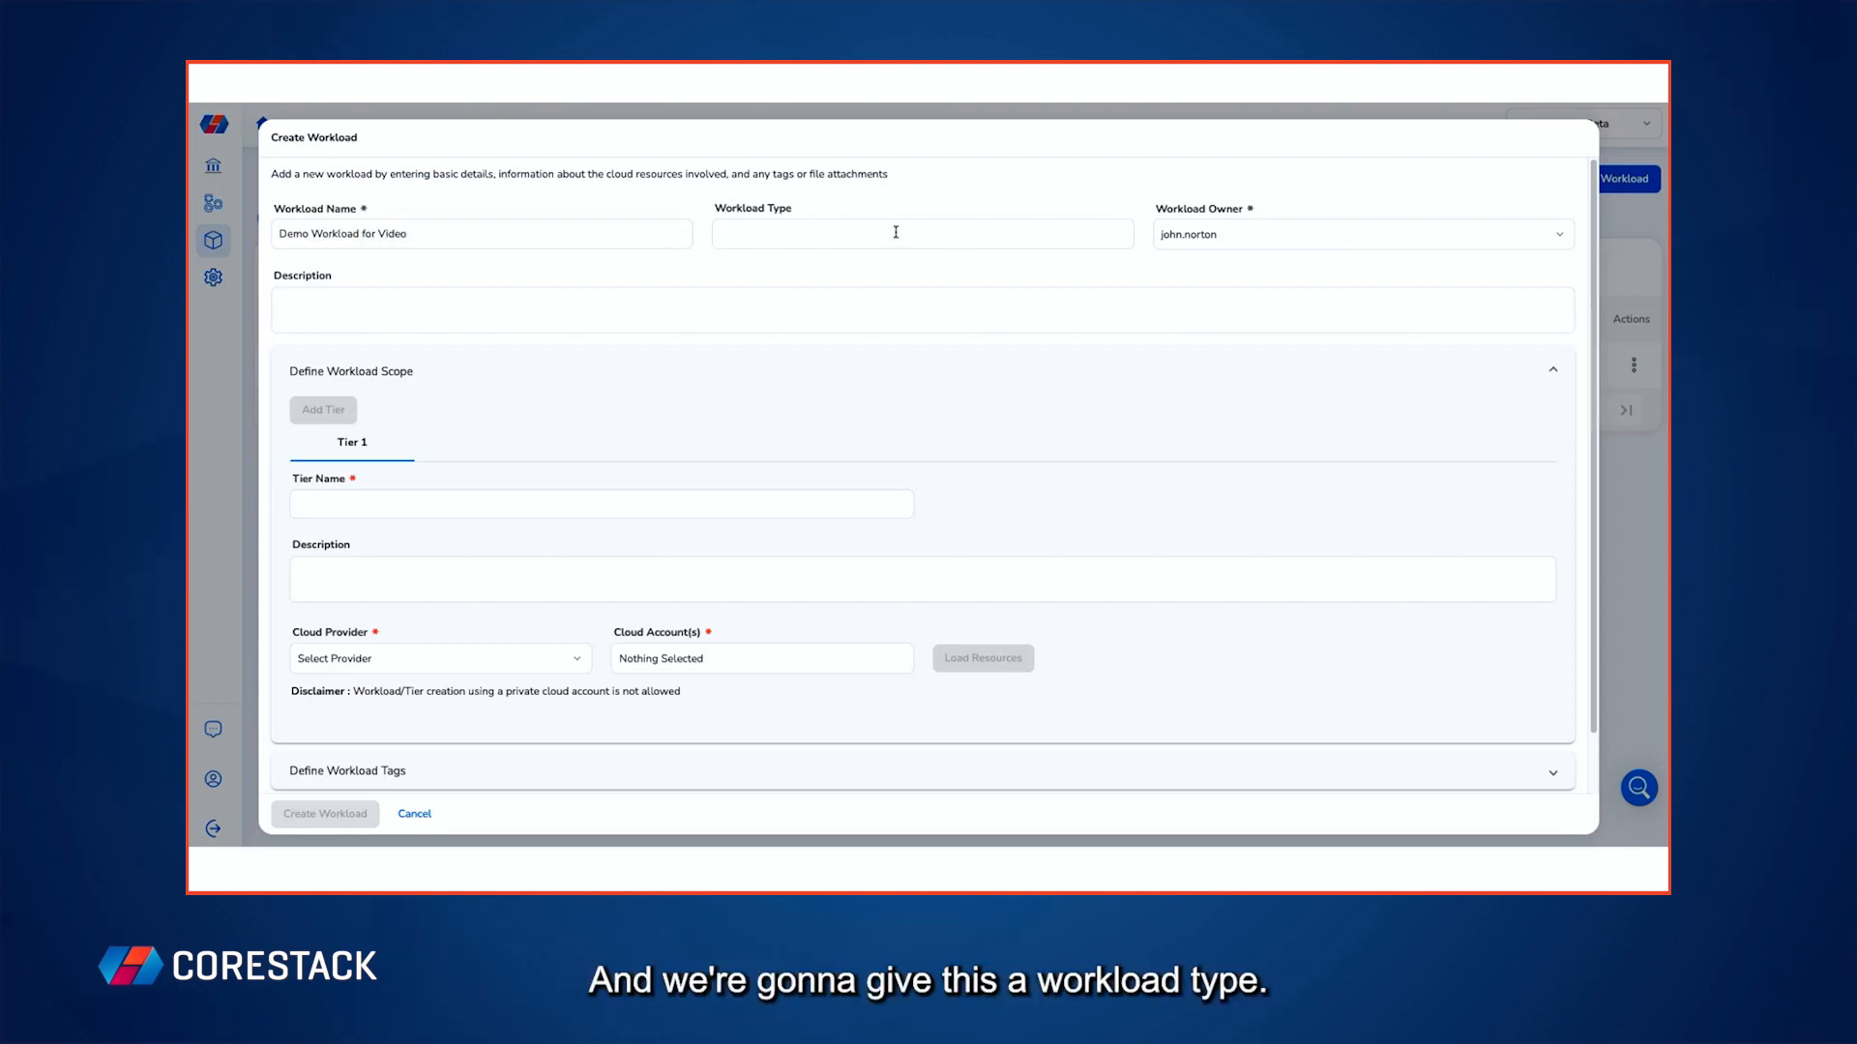
pyautogui.write('test workload')
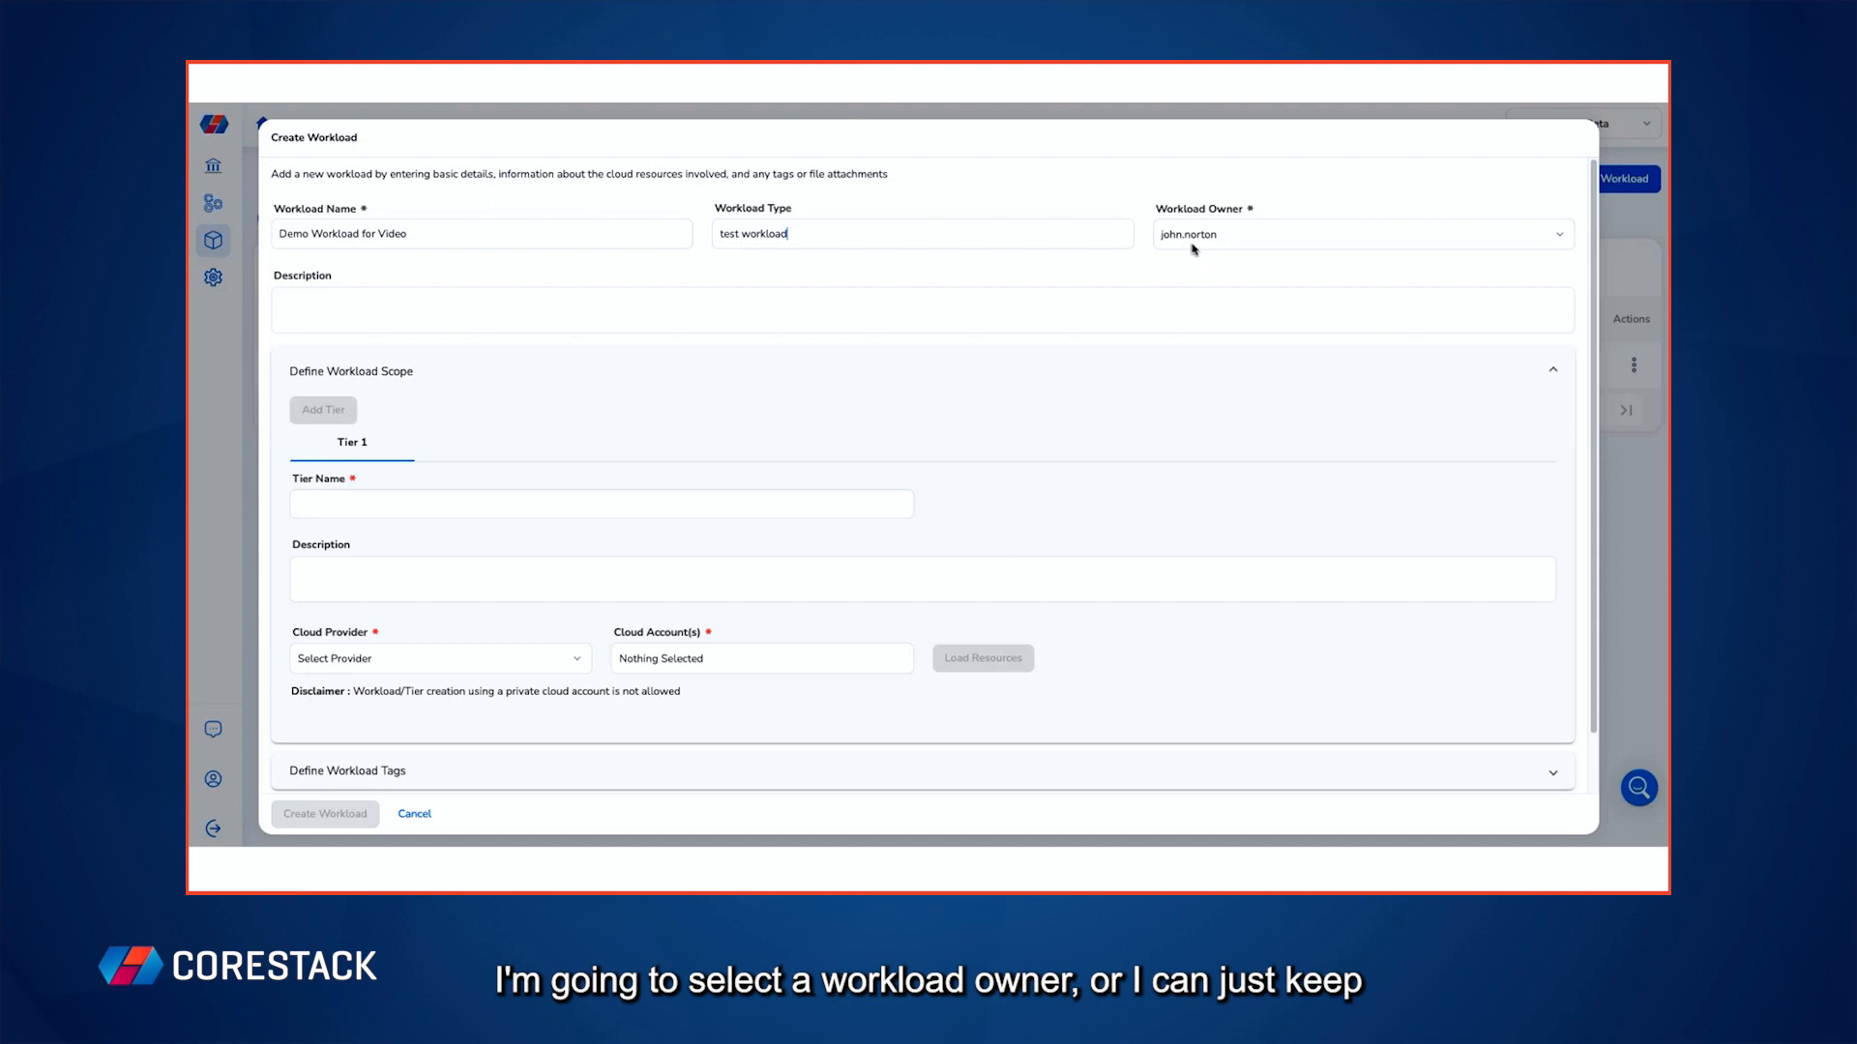
pyautogui.click(1223, 242)
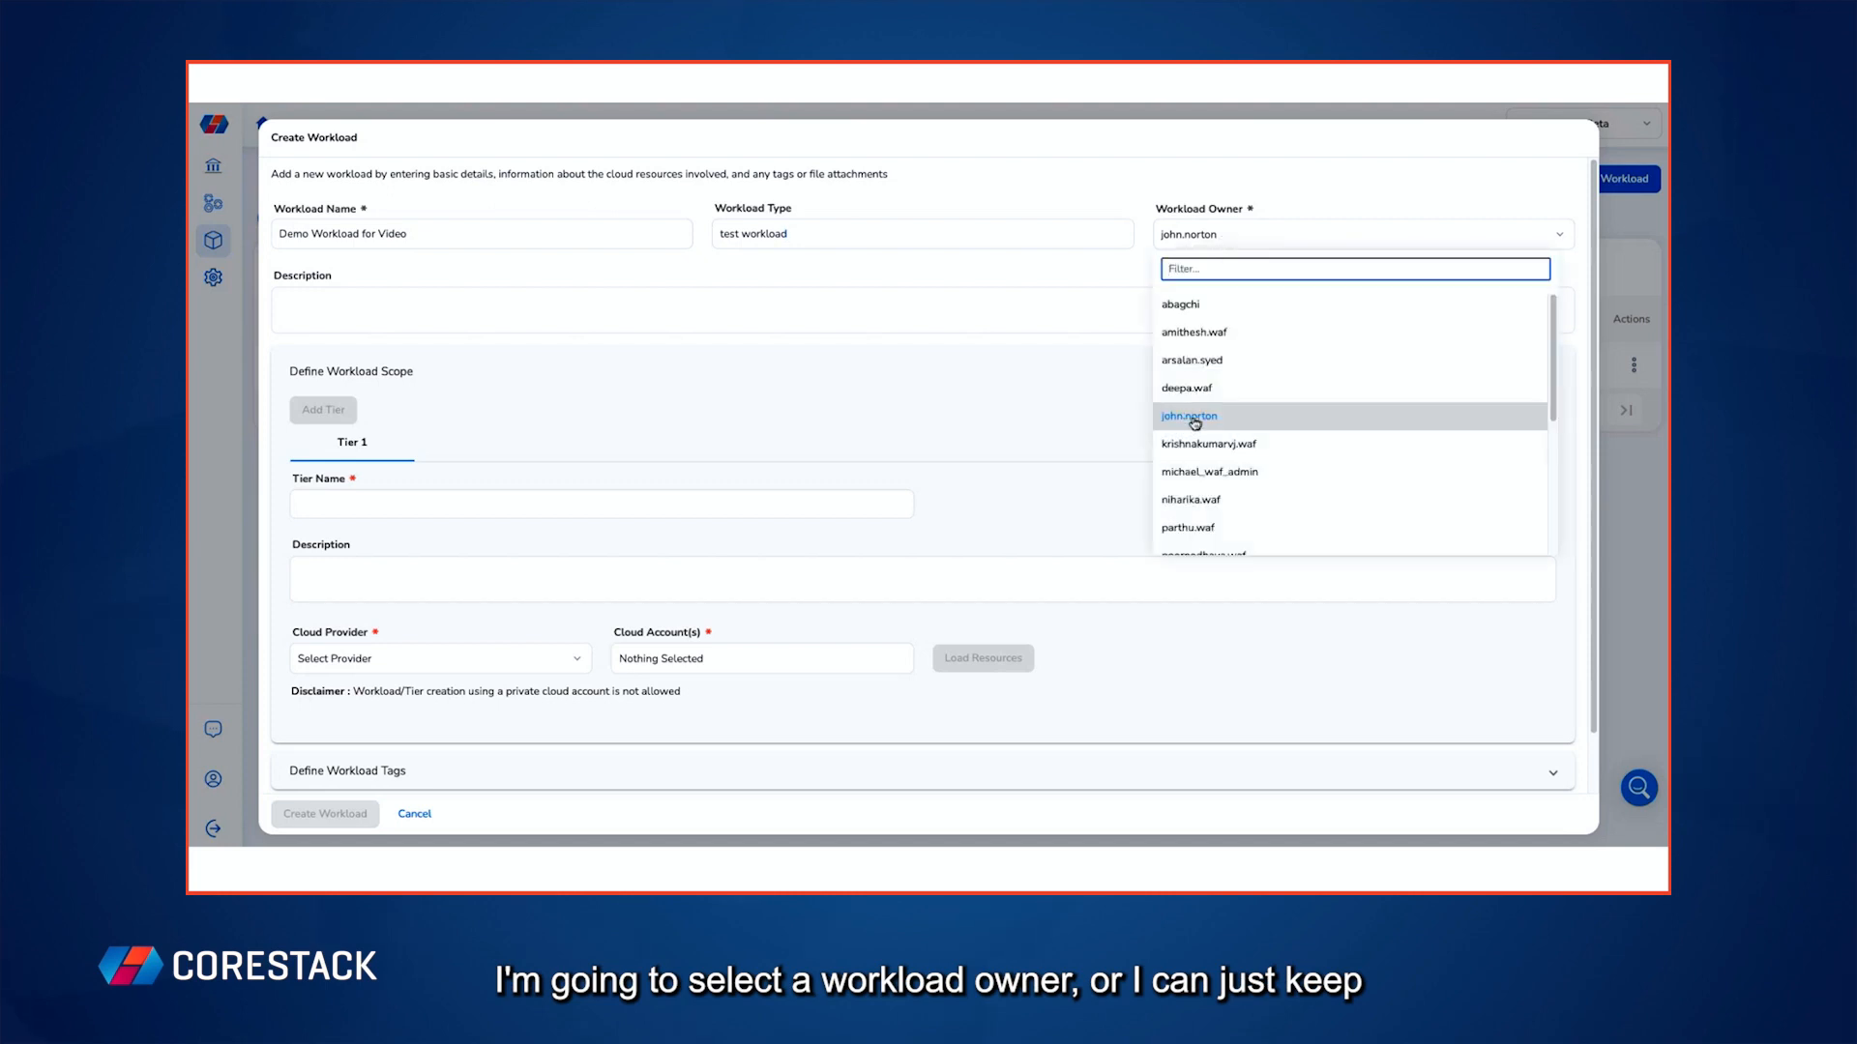
pyautogui.click(1139, 390)
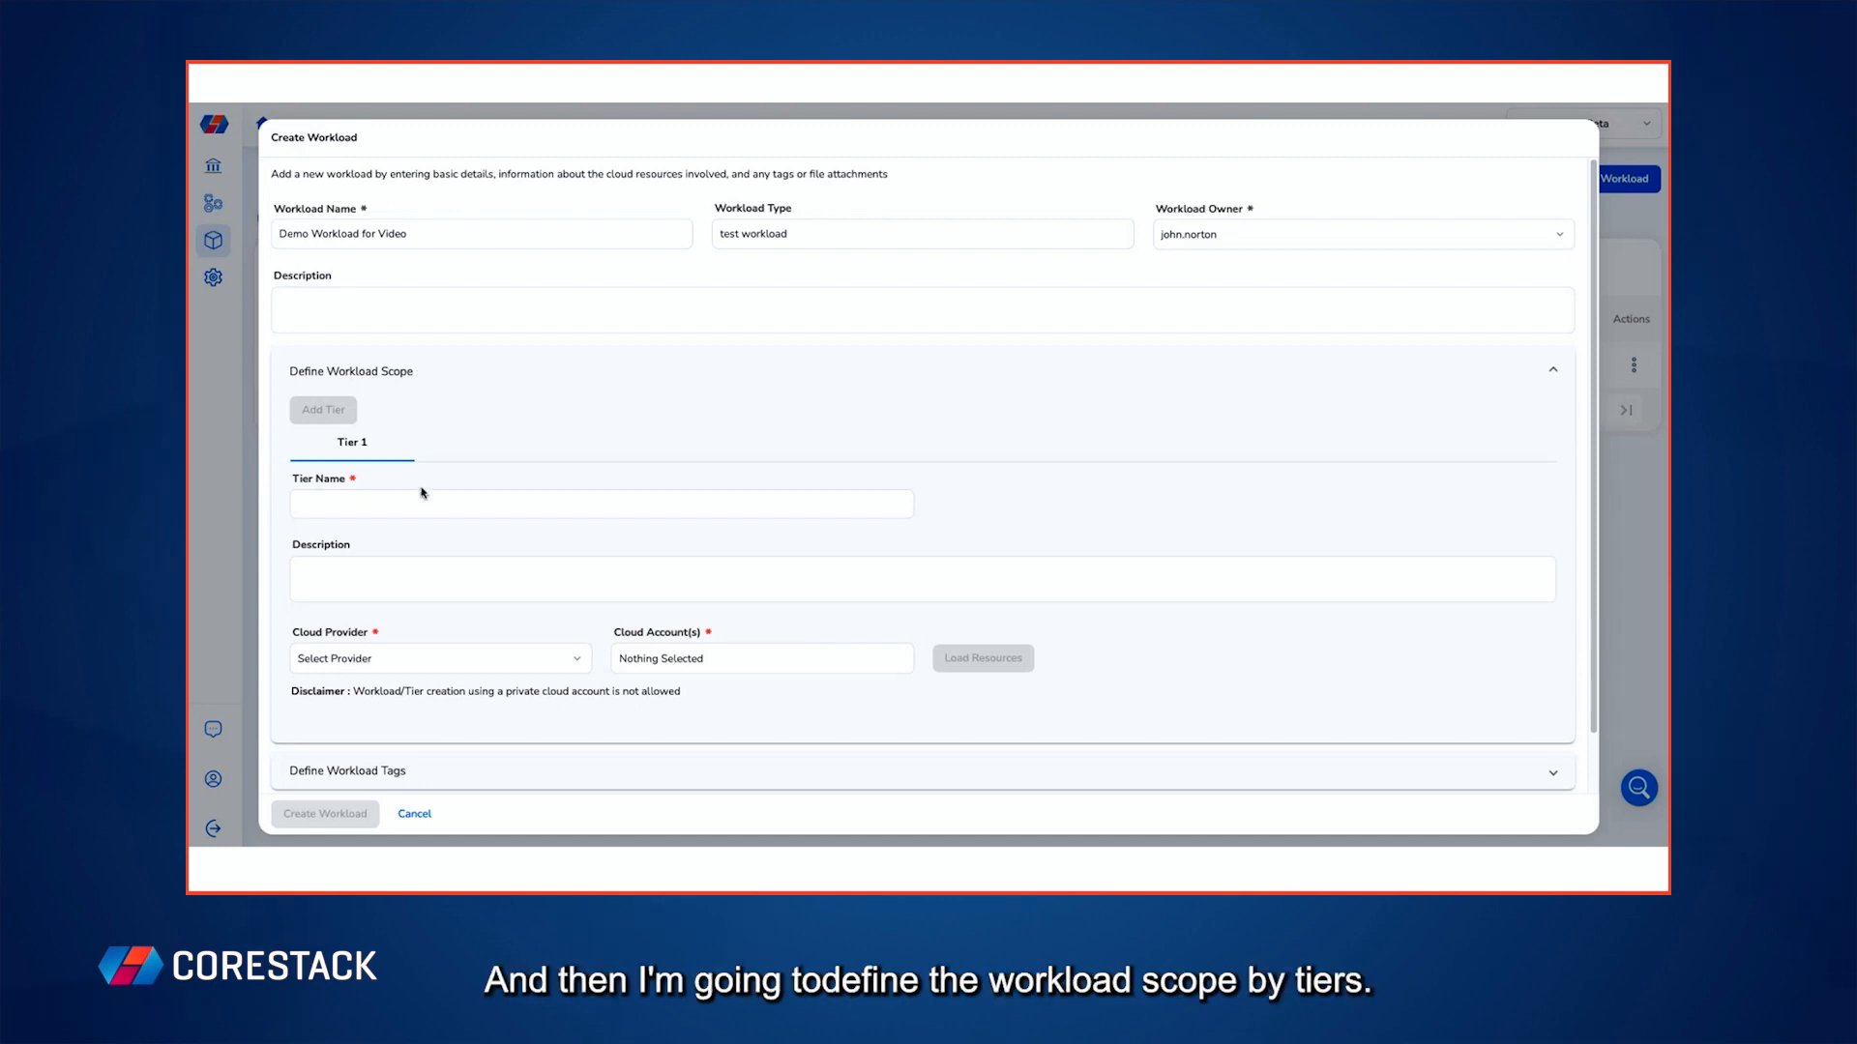
# Step: Name the workload's first tier "Tier 1", set its cloud provider to AWS and select the first listed cloud account
pyautogui.click(394, 503)
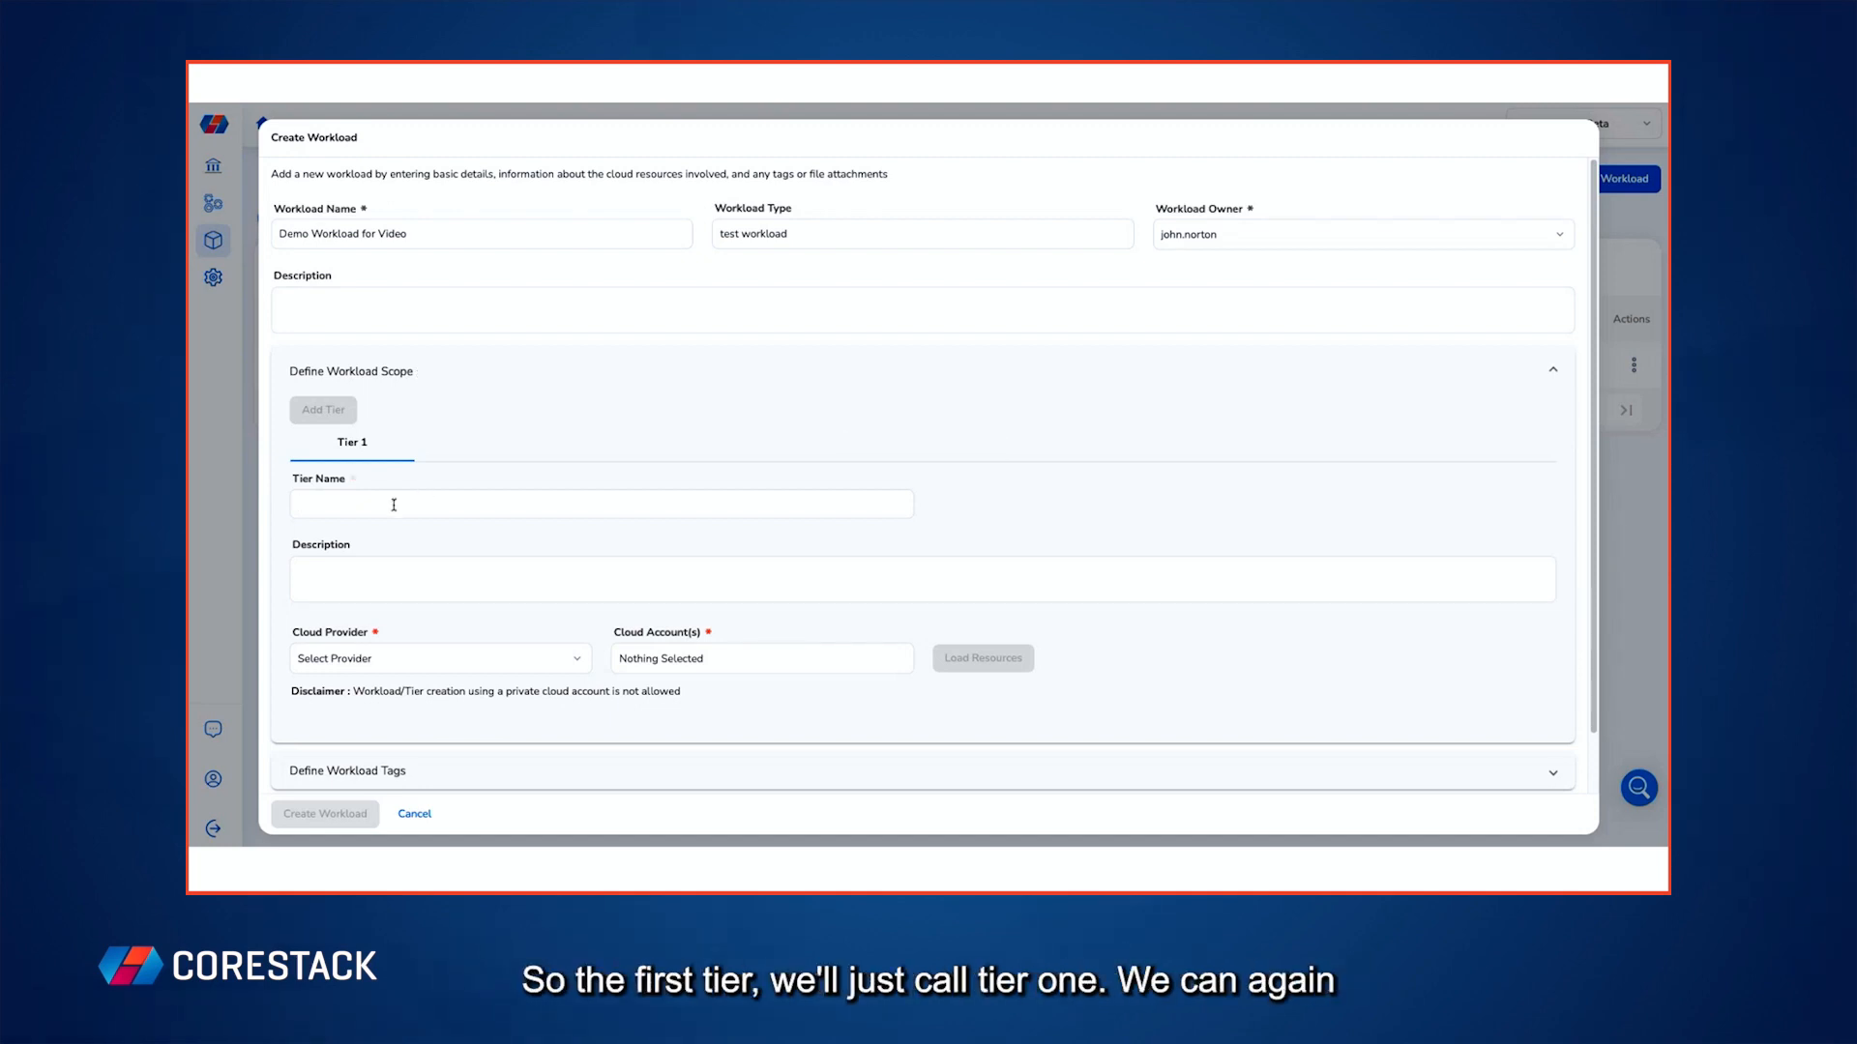
pyautogui.write('Tier 1')
pyautogui.click(416, 657)
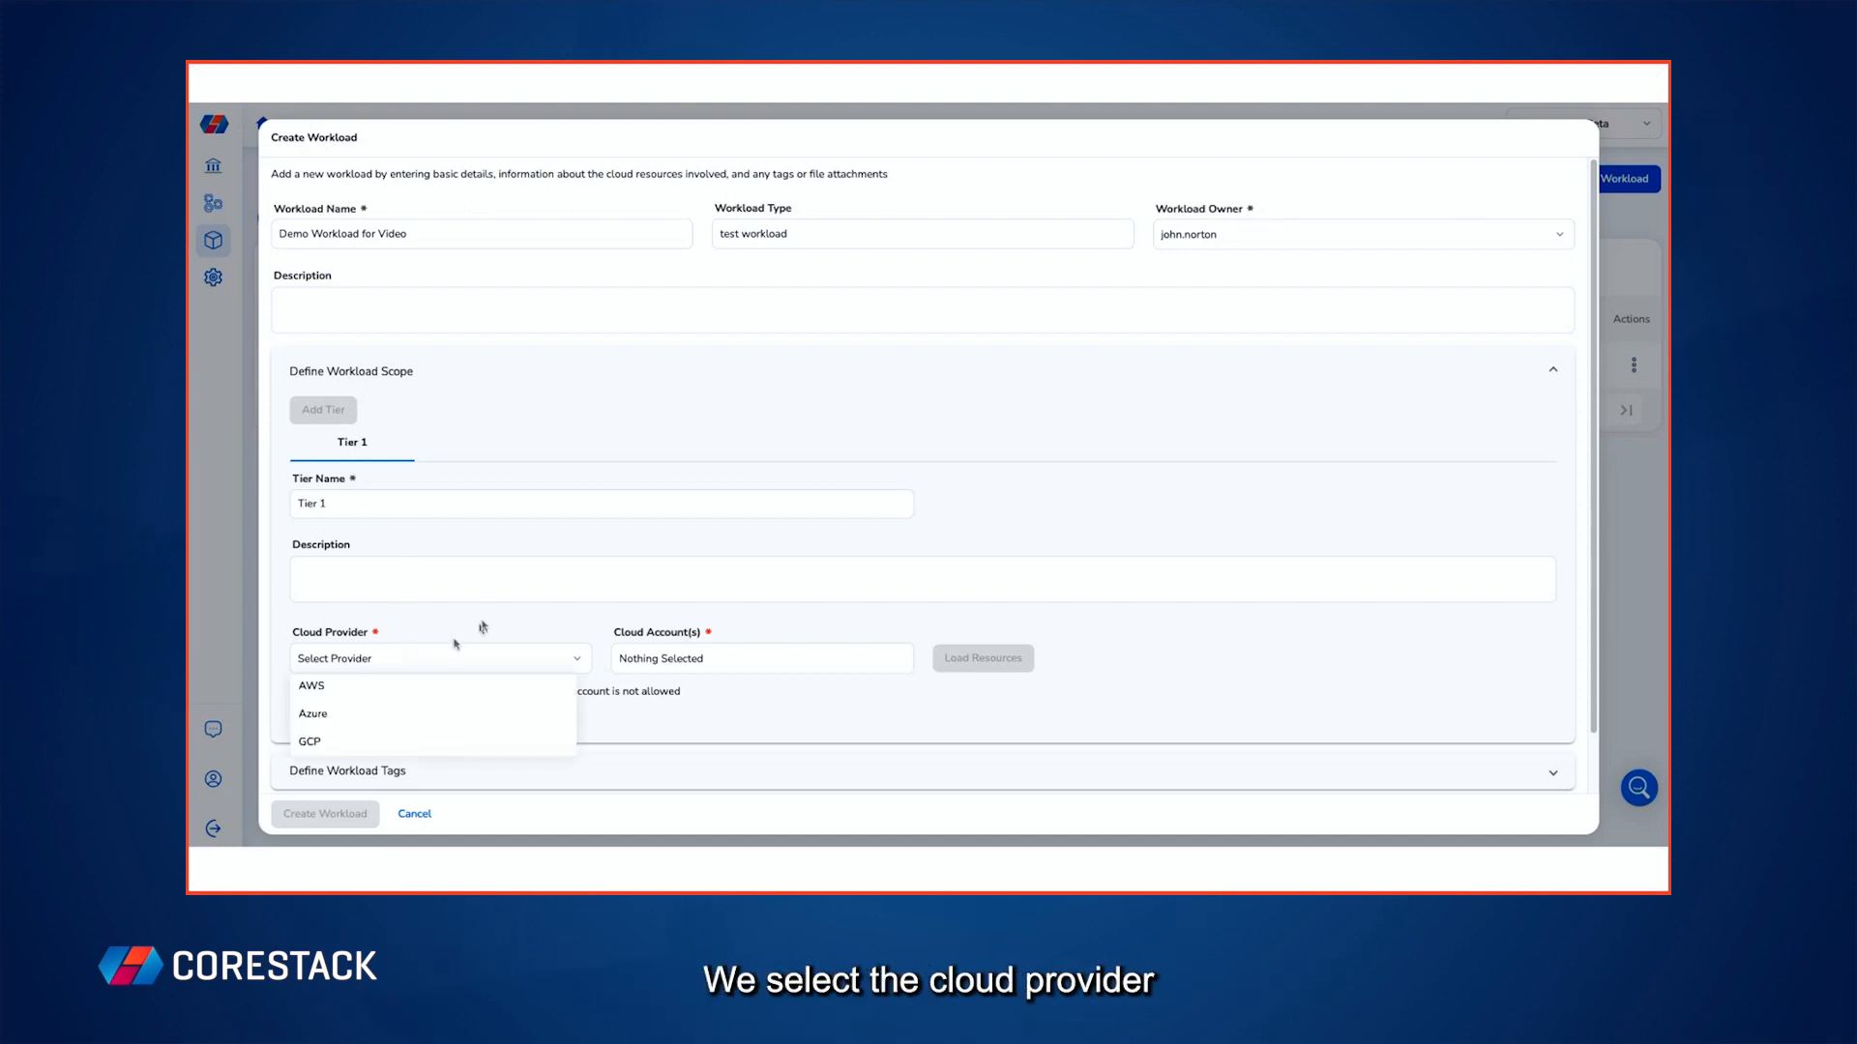
pyautogui.click(348, 686)
pyautogui.click(697, 666)
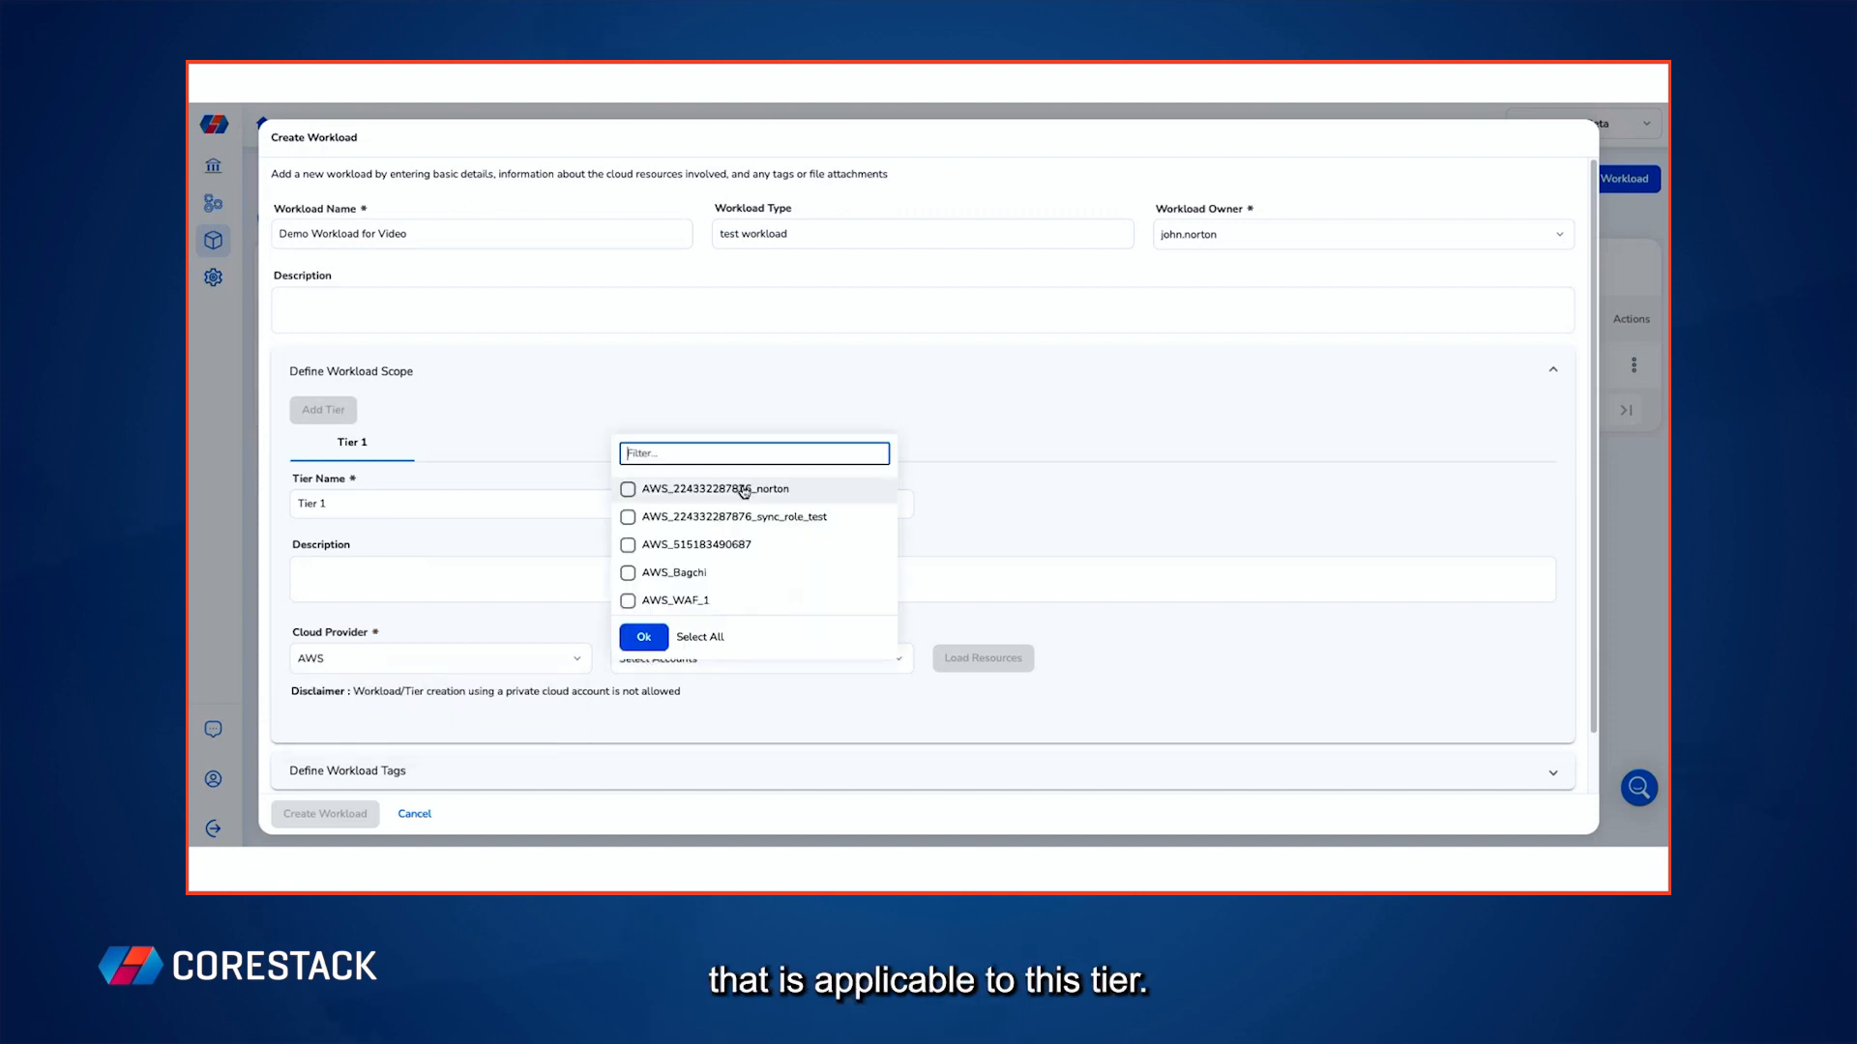
pyautogui.click(646, 489)
pyautogui.click(643, 636)
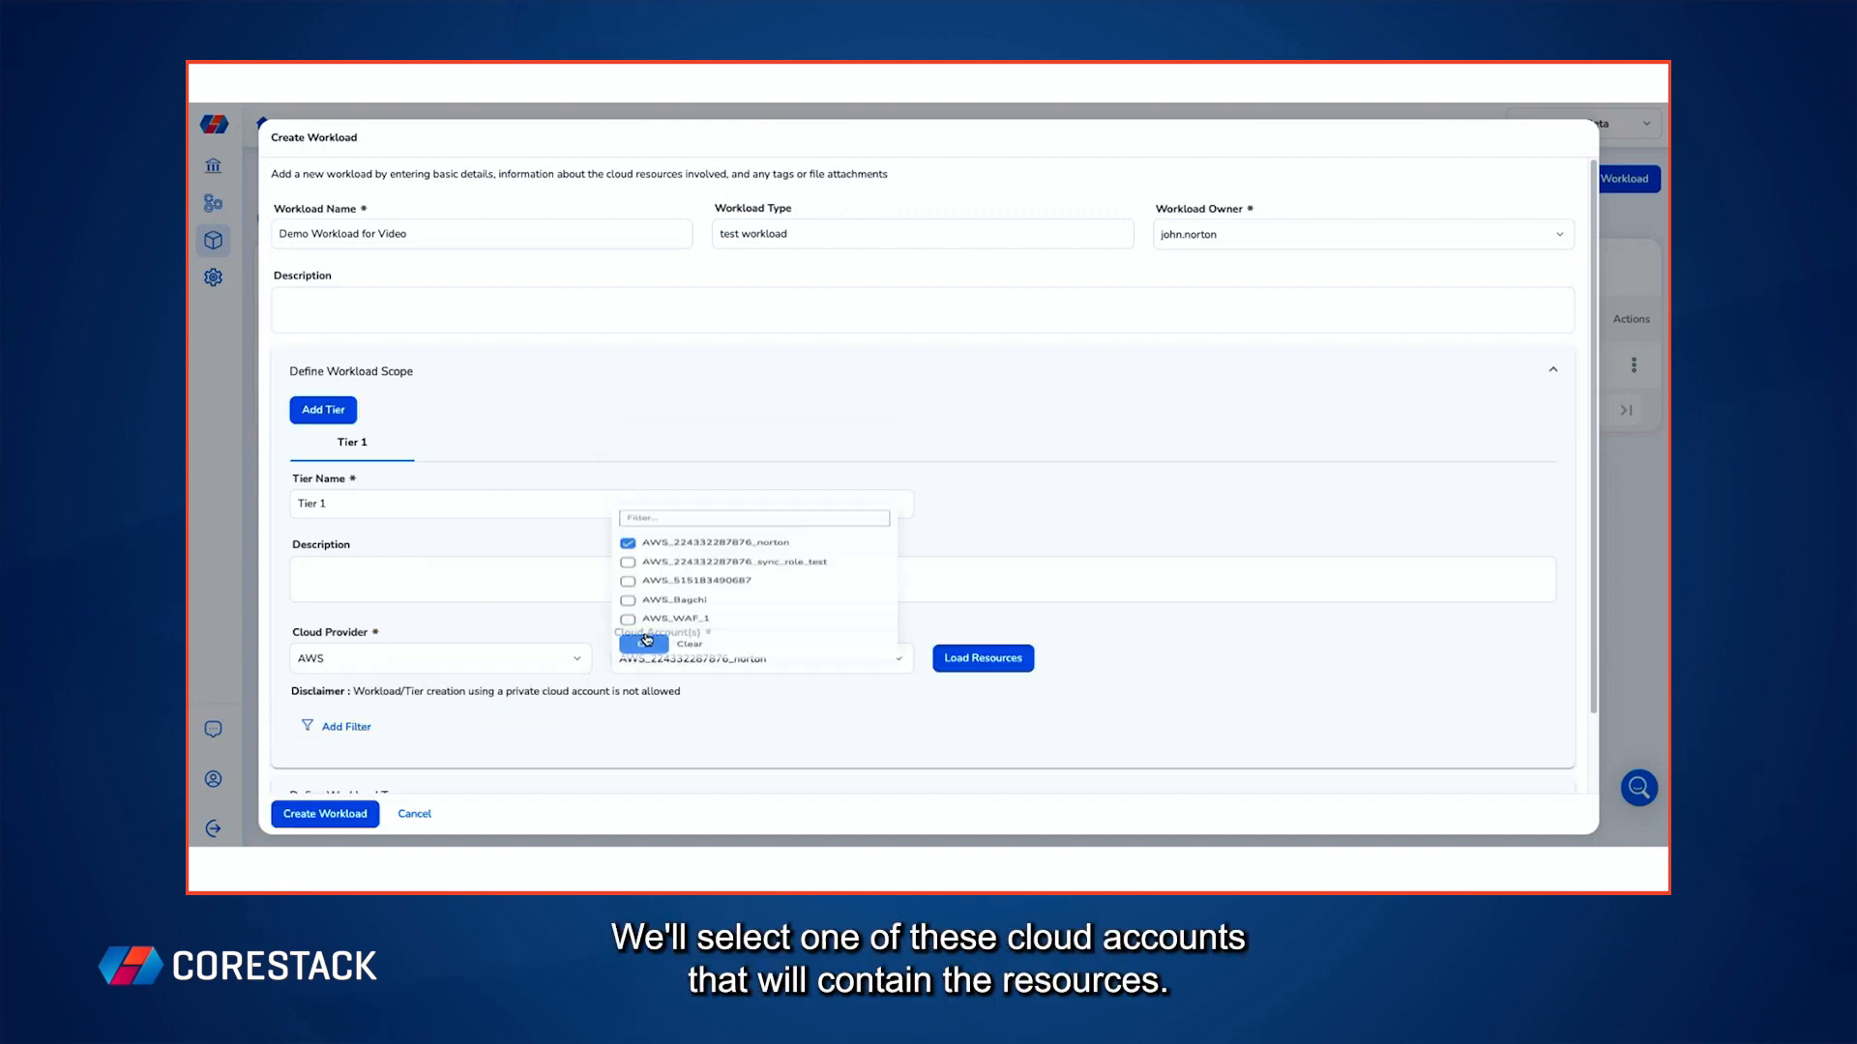
# Step: Load the selected cloud account's resources into Tier 1 and view the available resource filter options
pyautogui.scroll(-1, 897, 613)
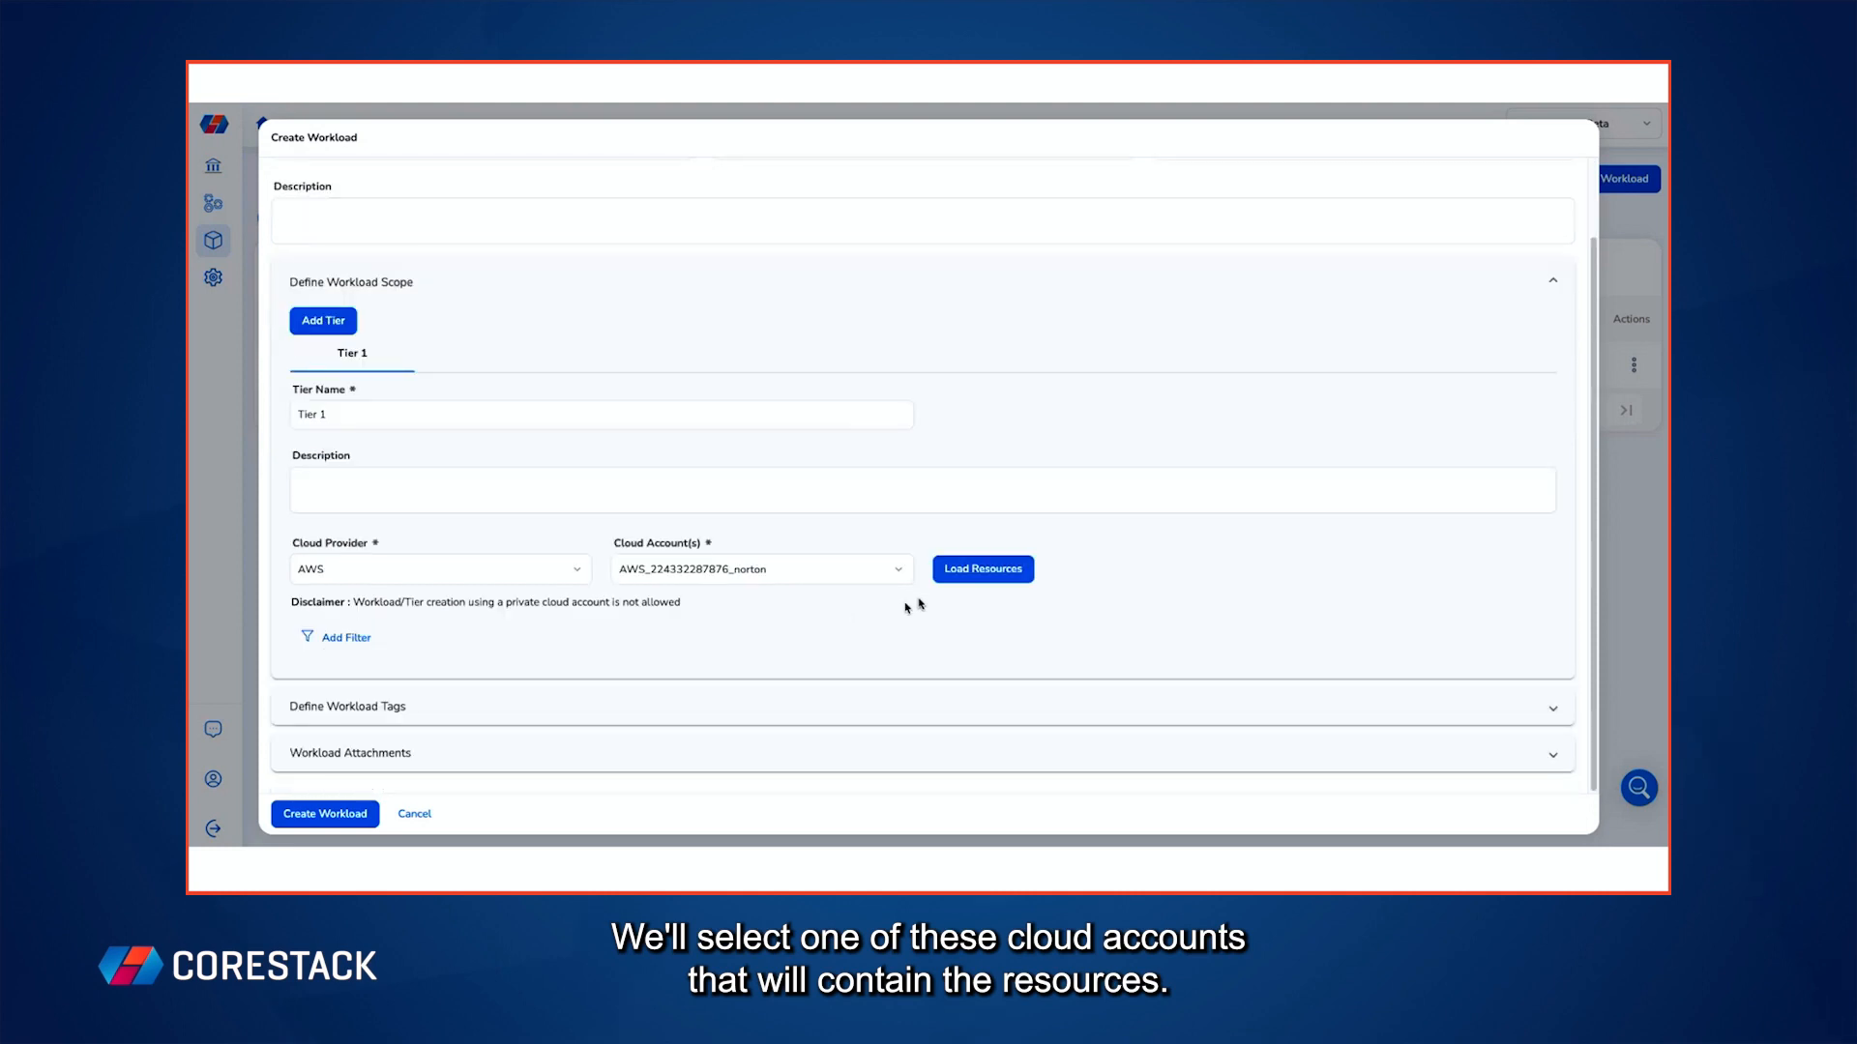
pyautogui.click(970, 571)
pyautogui.scroll(-5, 696, 344)
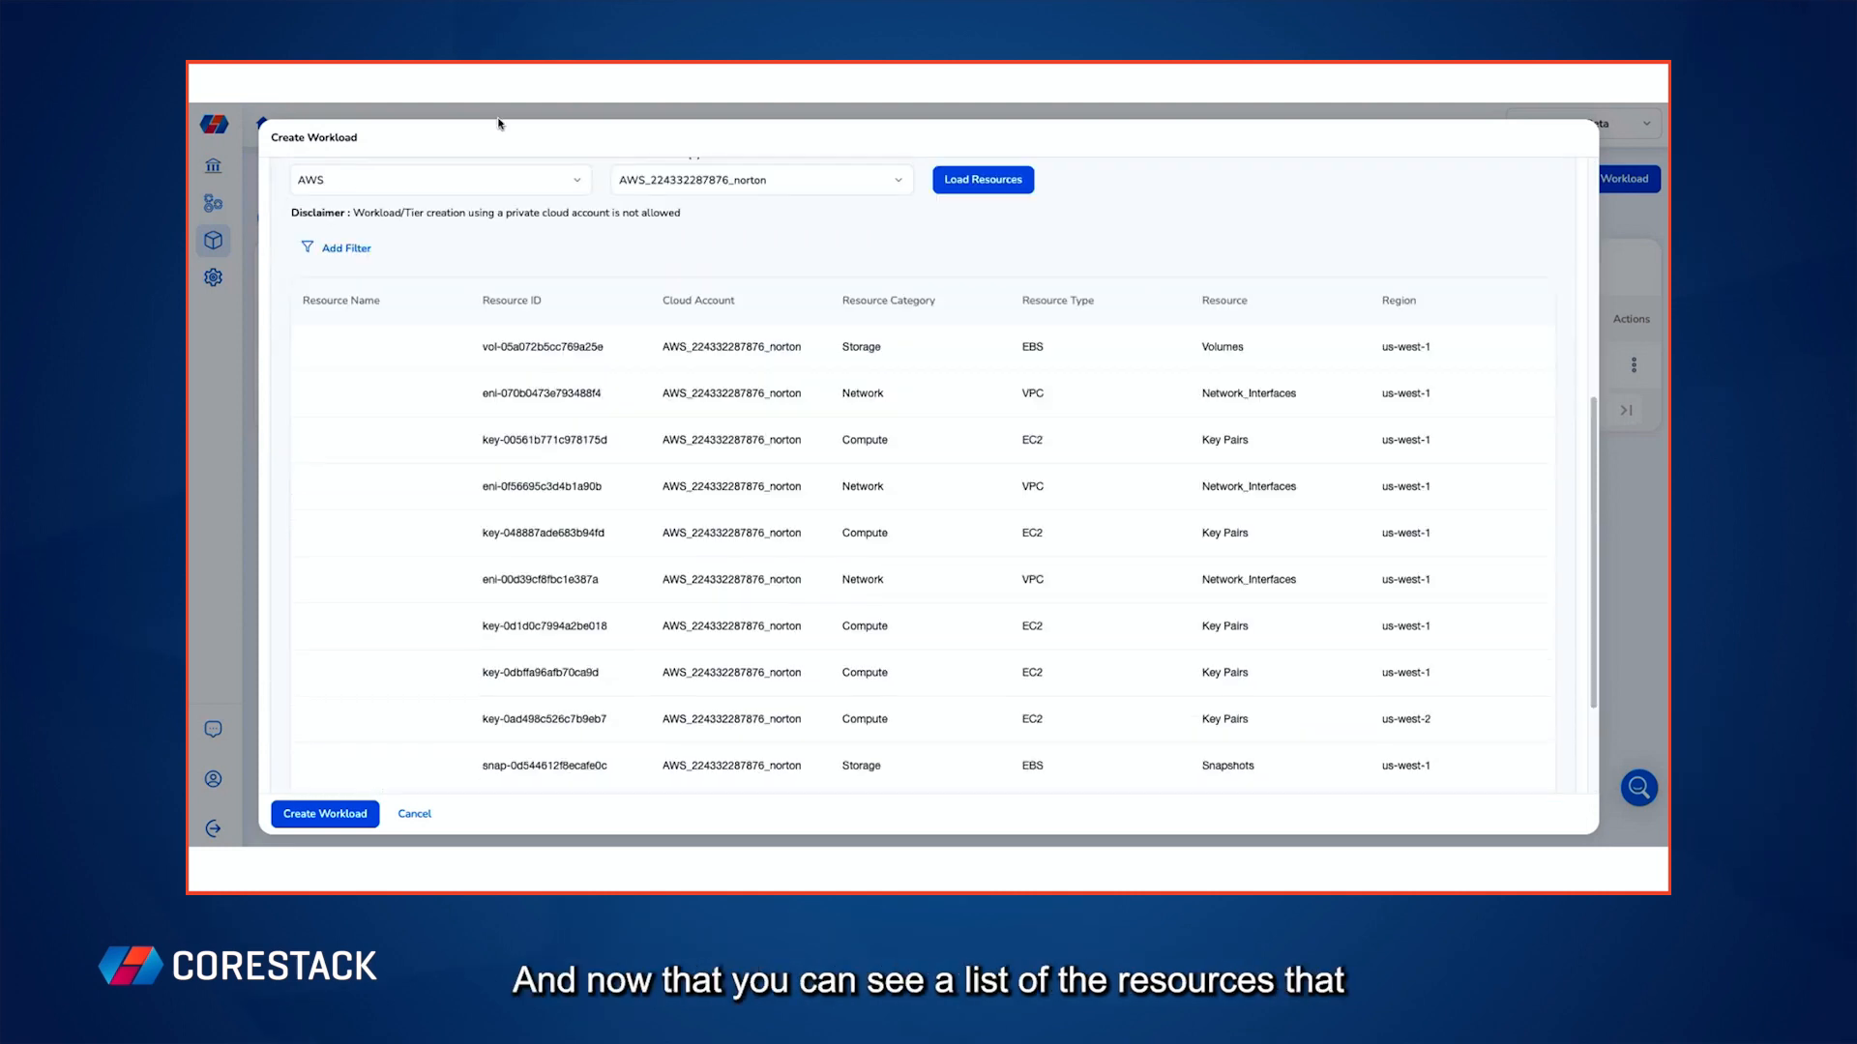
pyautogui.scroll(-2, 714, 477)
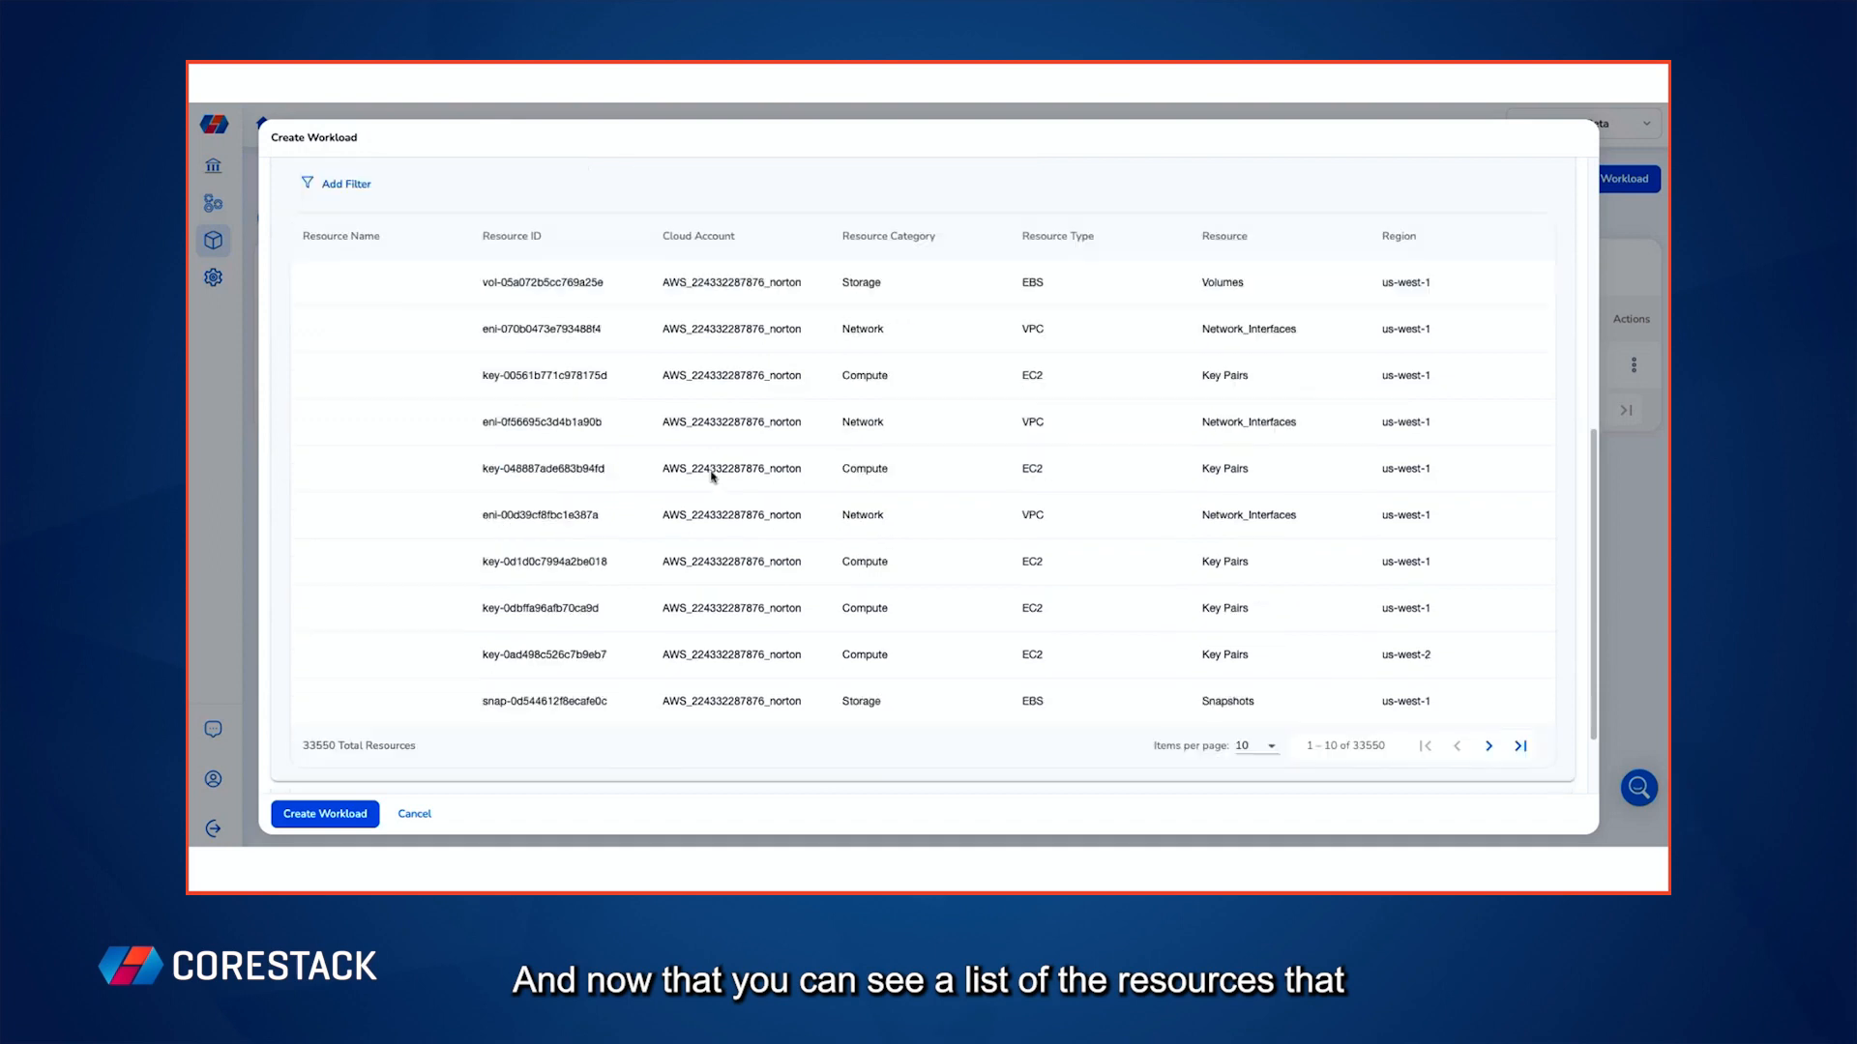
pyautogui.scroll(4, 713, 476)
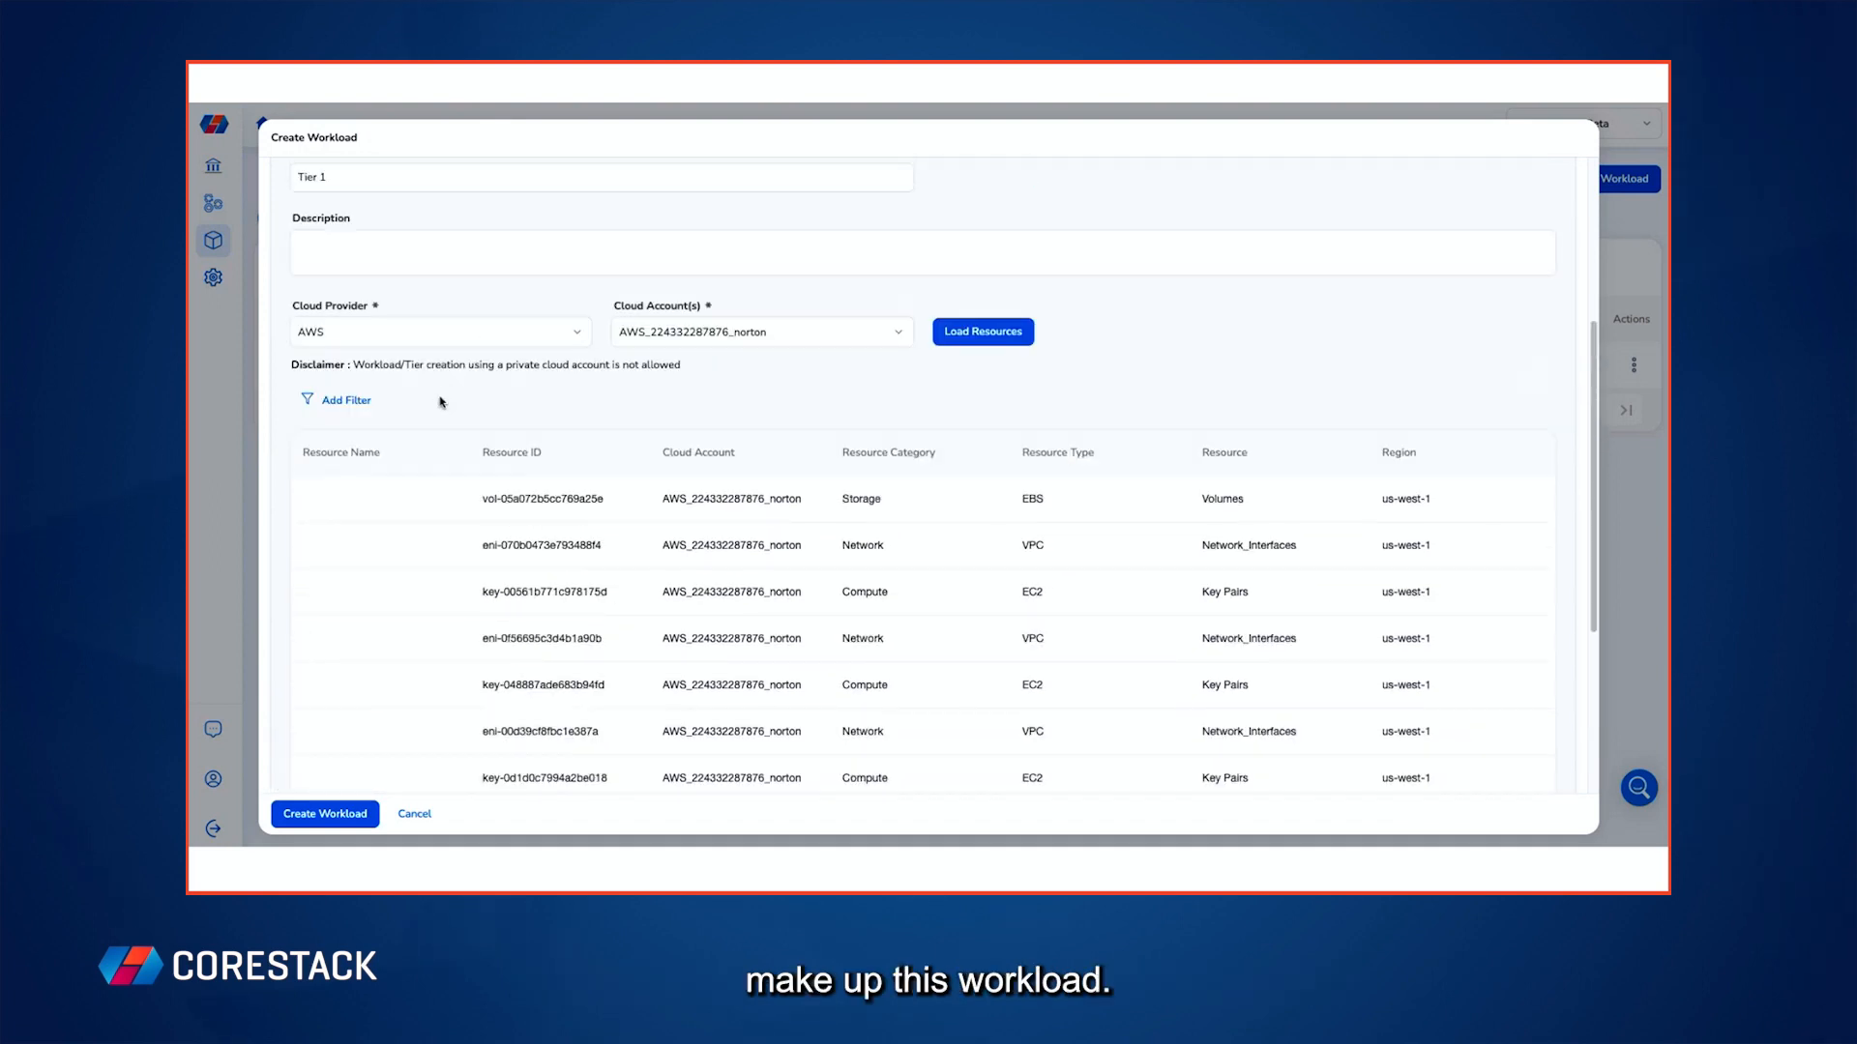
pyautogui.click(355, 405)
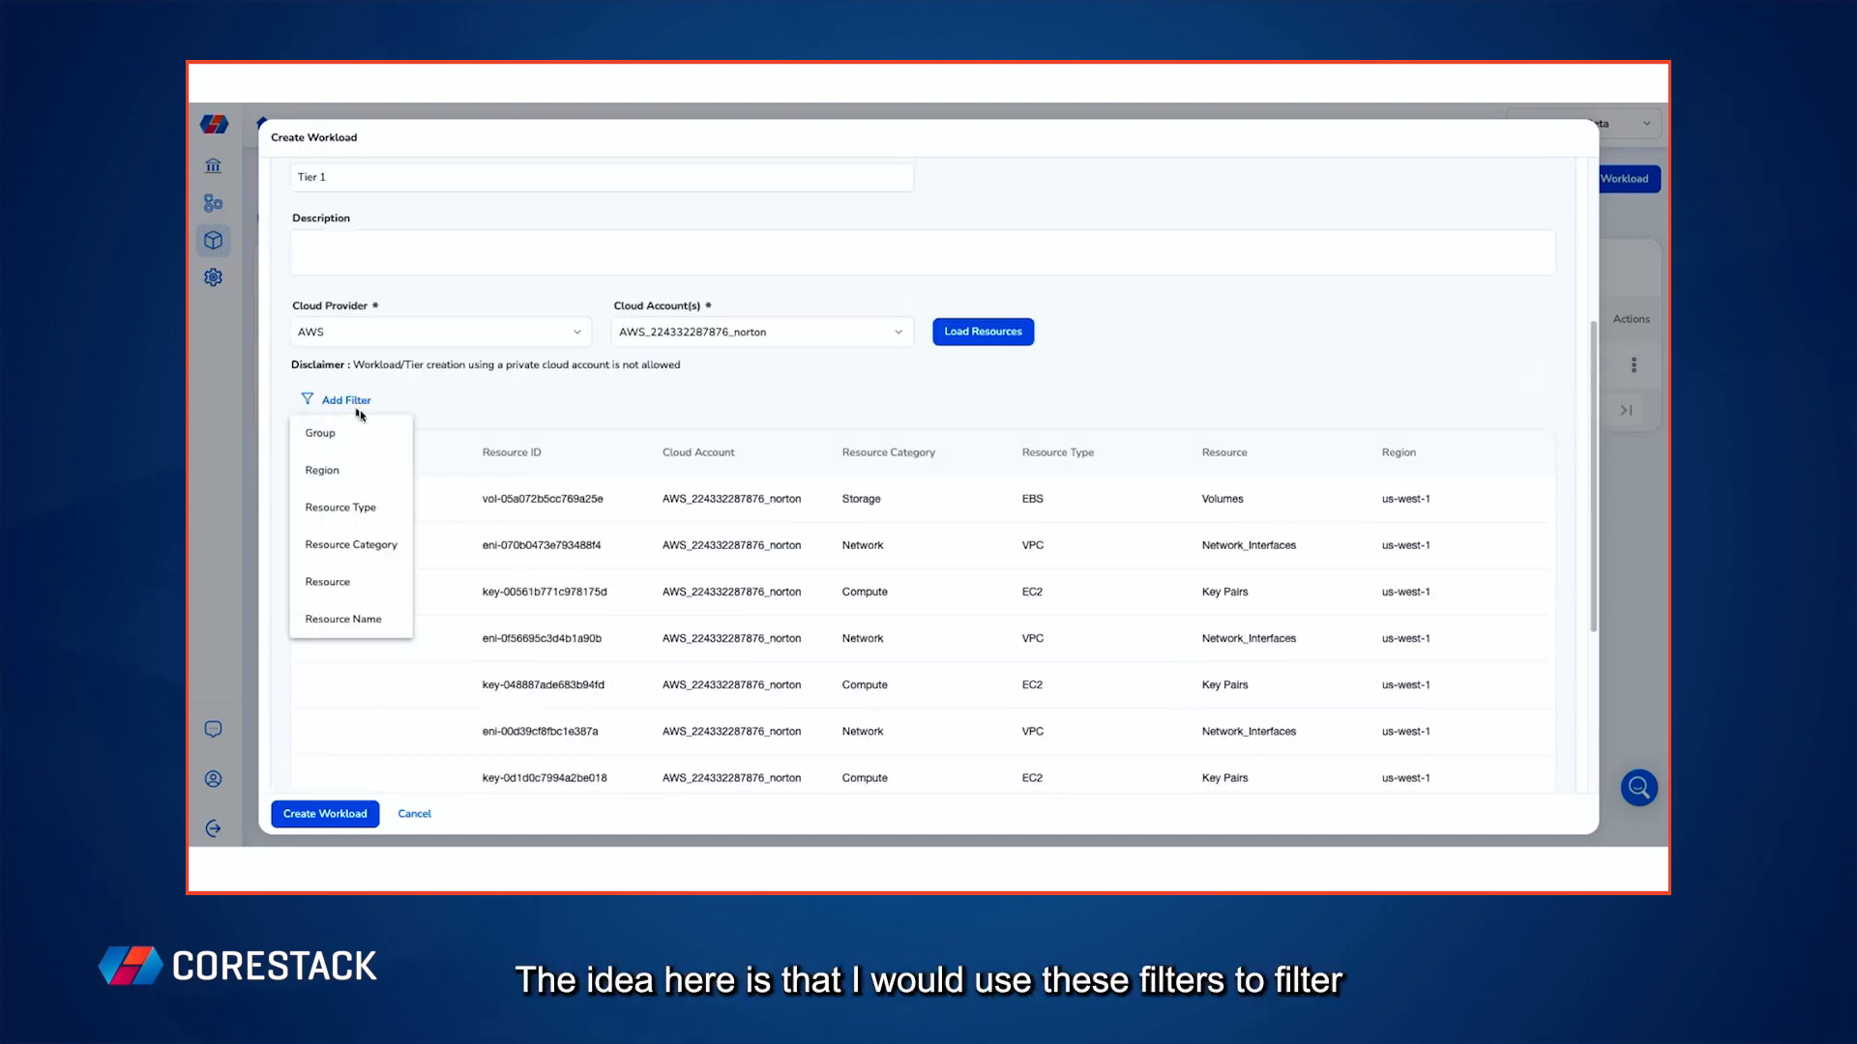
pyautogui.click(426, 414)
# Step: Add a workload tag with the key "Workload" and the value "xyz"
pyautogui.scroll(-2, 430, 414)
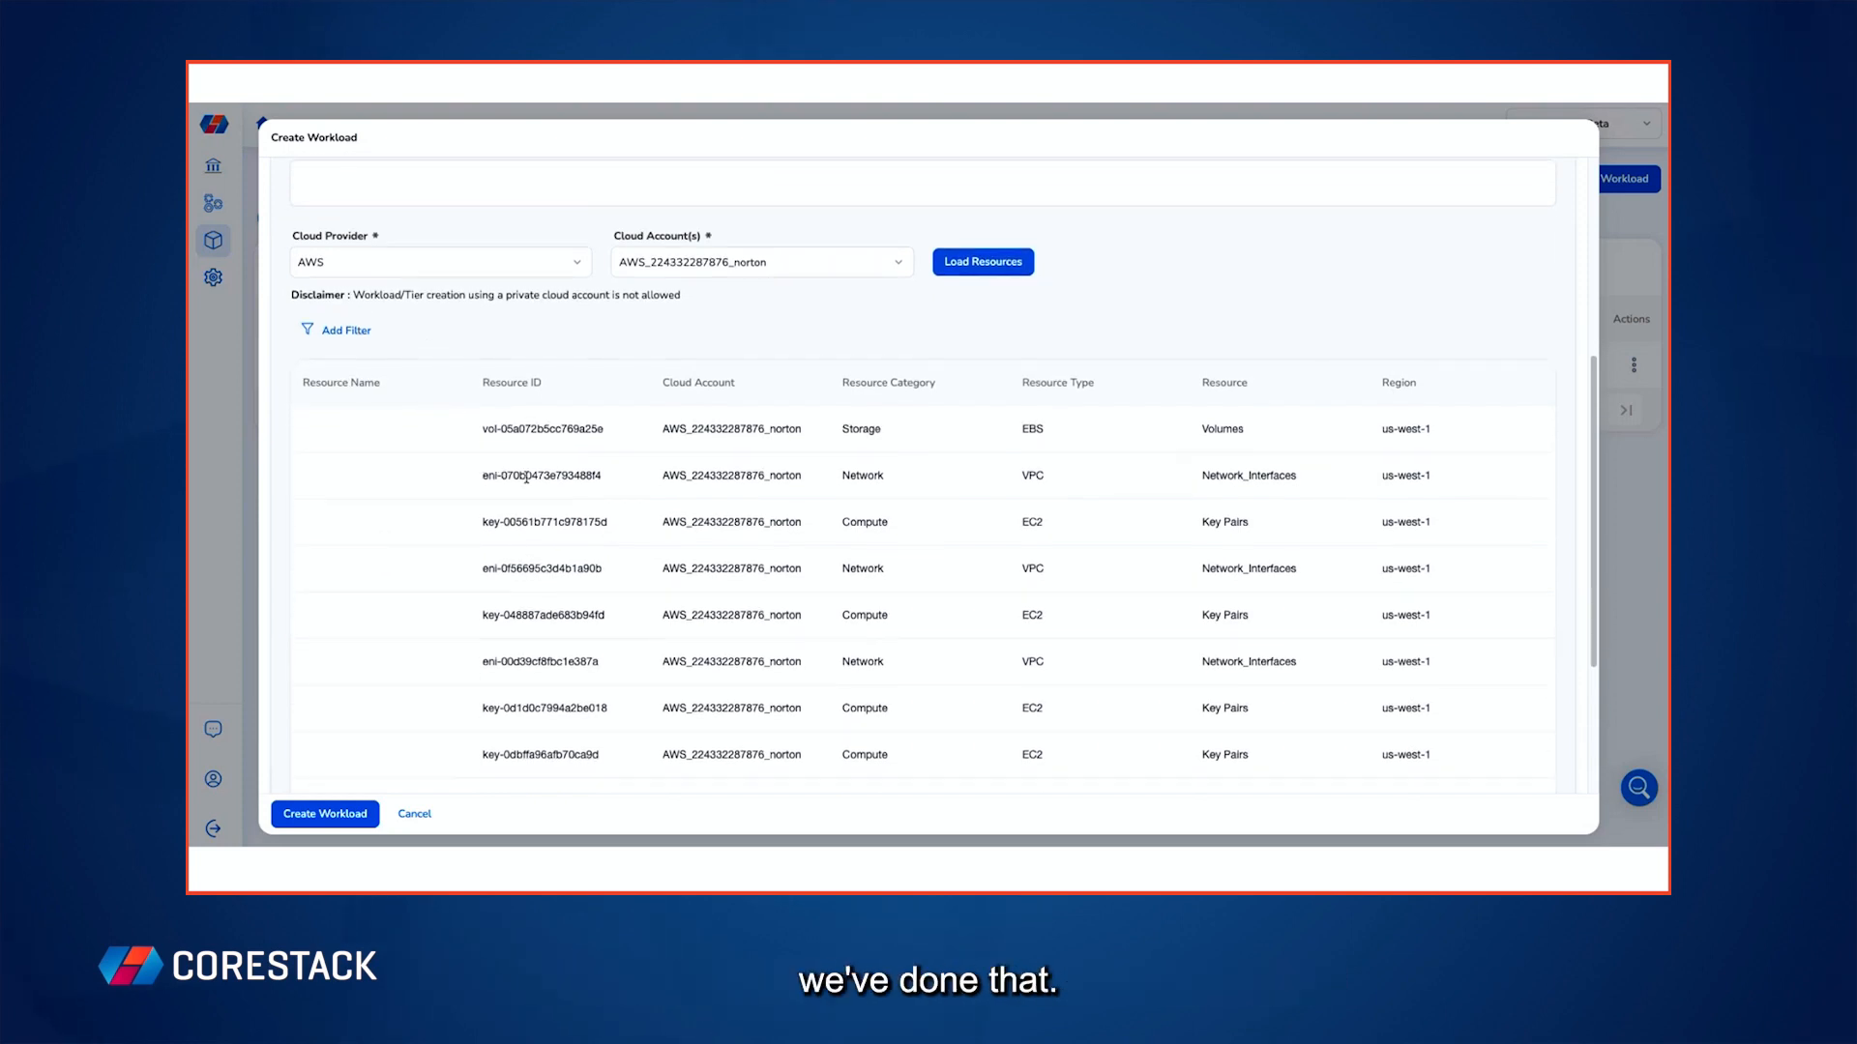
pyautogui.scroll(-5, 526, 481)
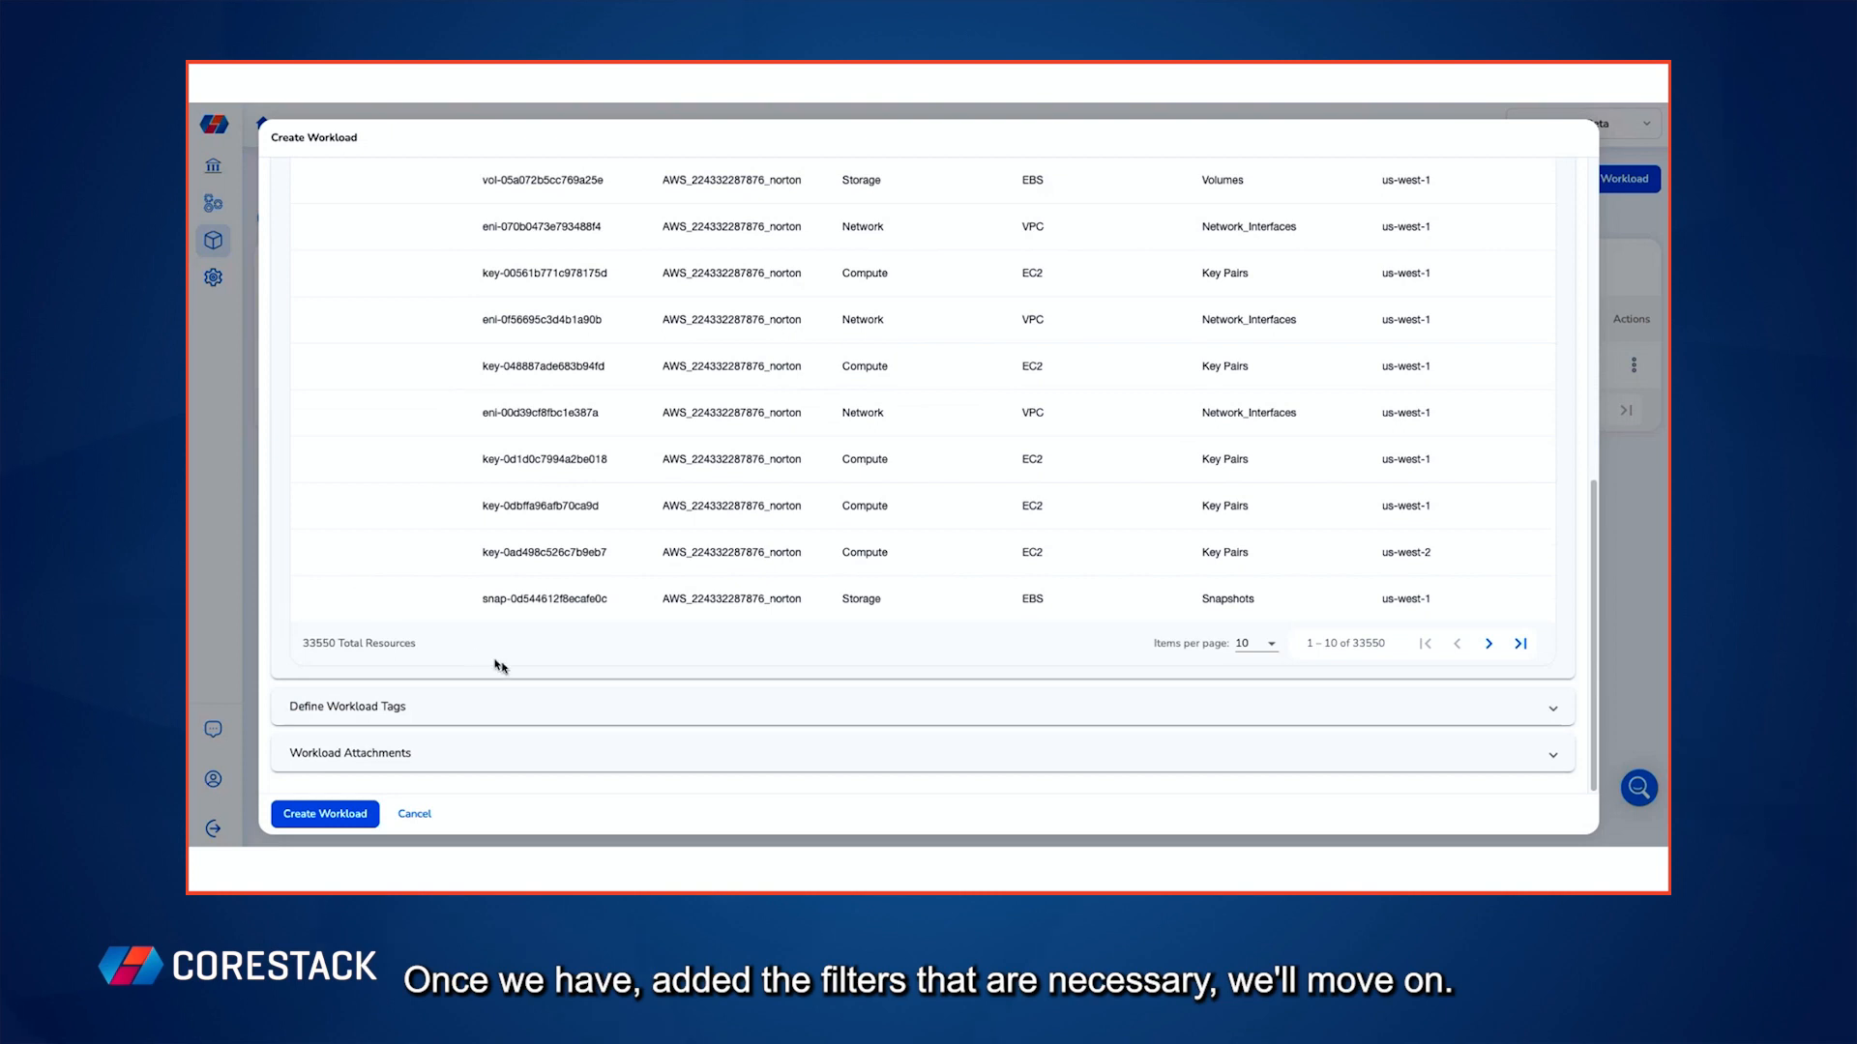
pyautogui.click(496, 705)
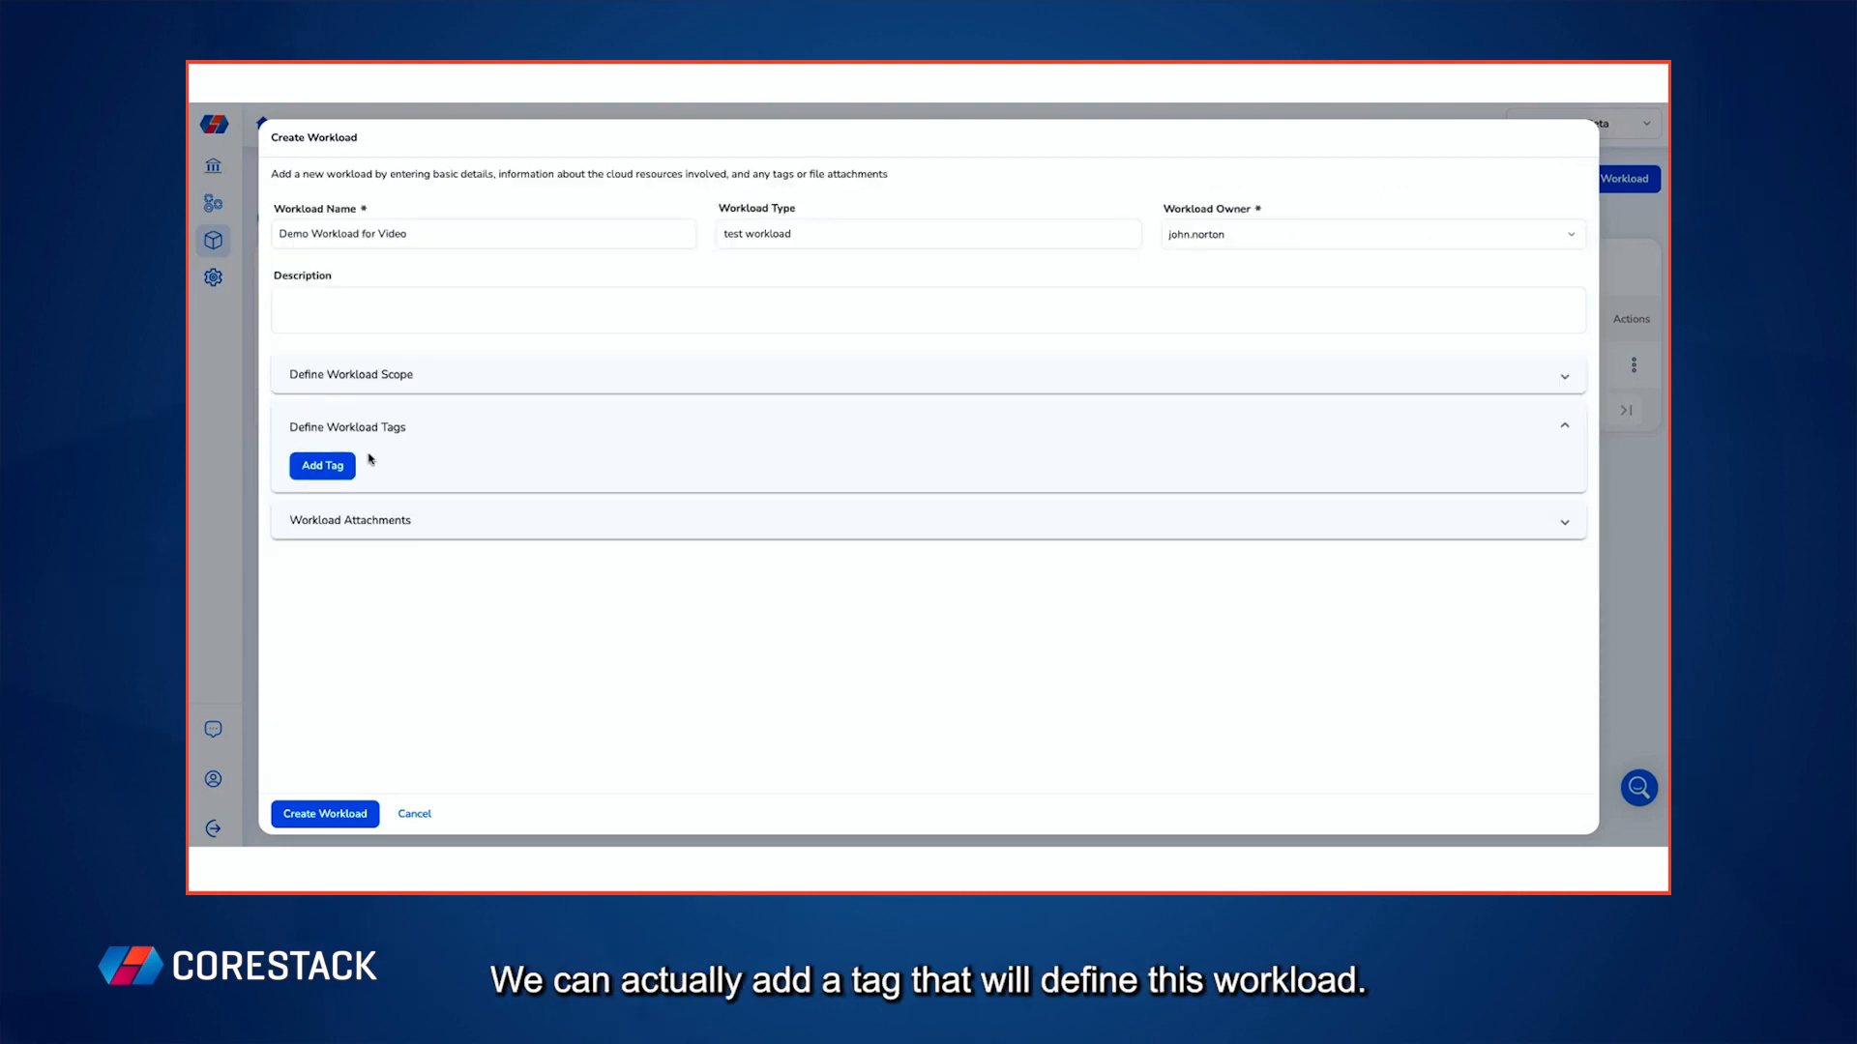
pyautogui.click(341, 466)
pyautogui.click(386, 471)
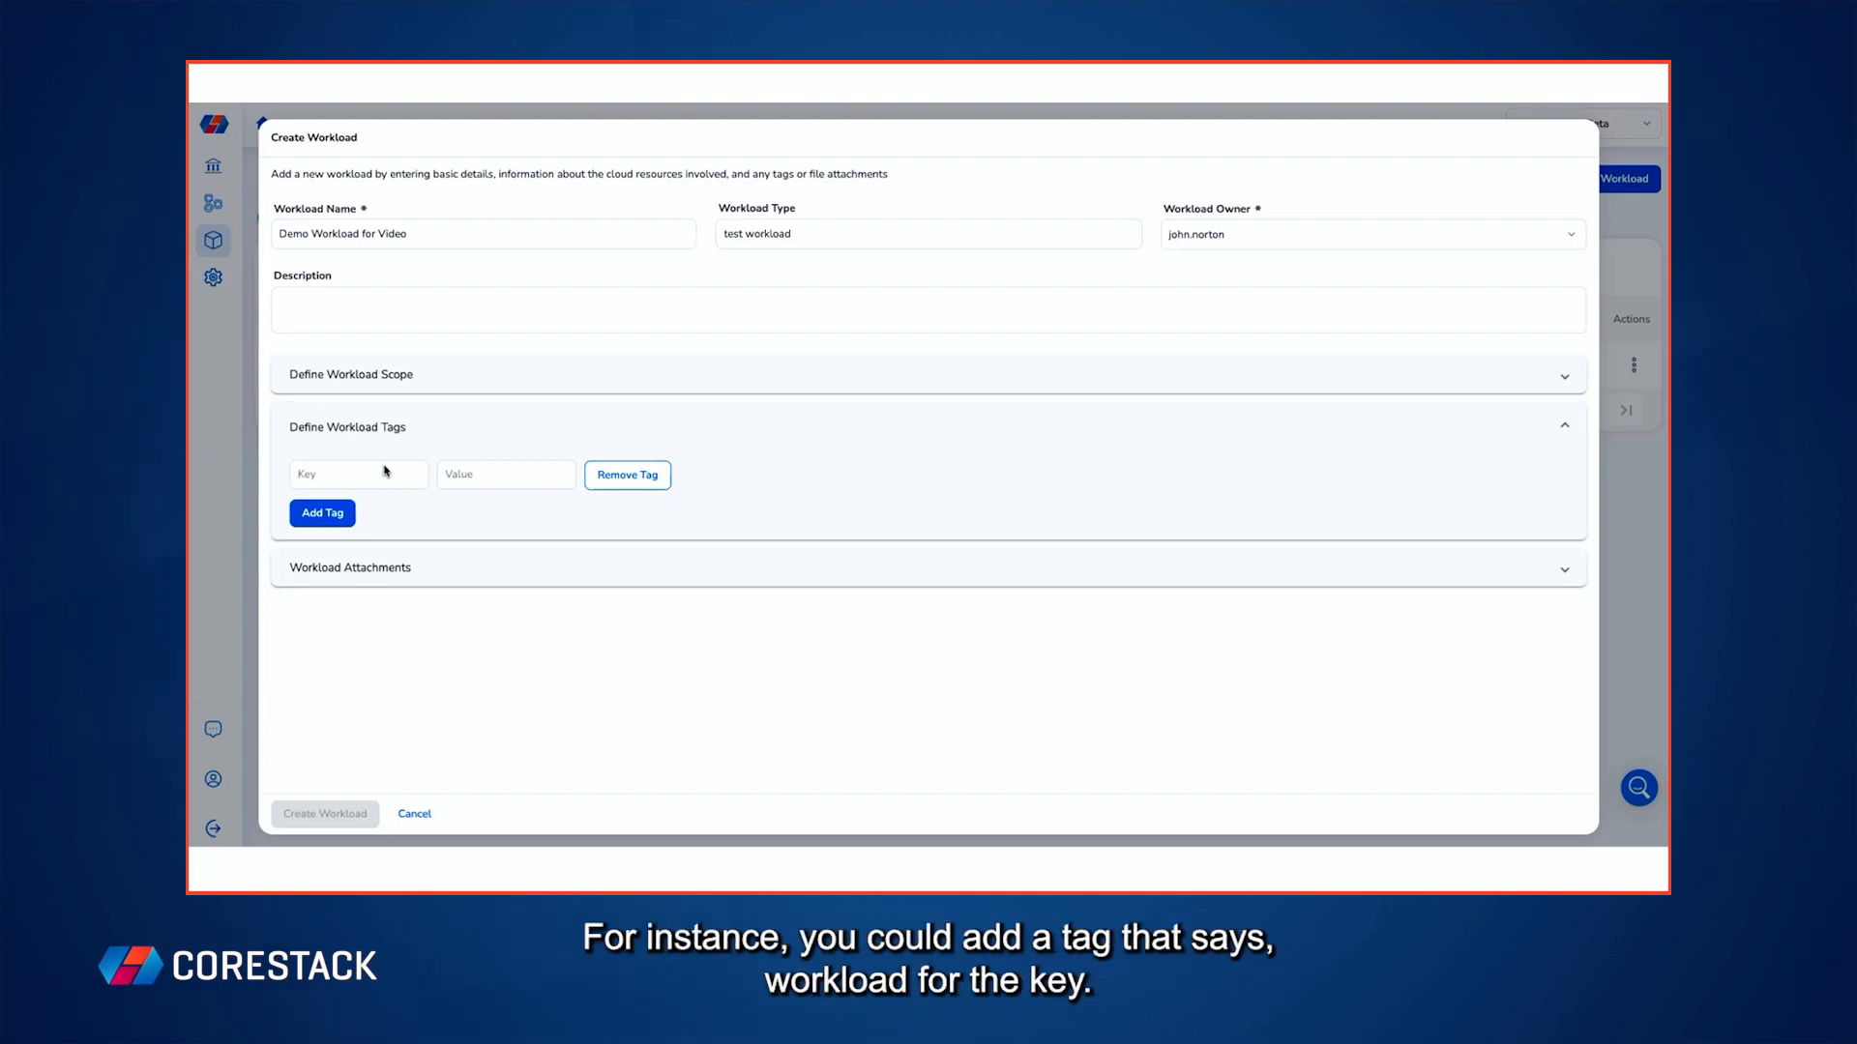
pyautogui.write('Worklo')
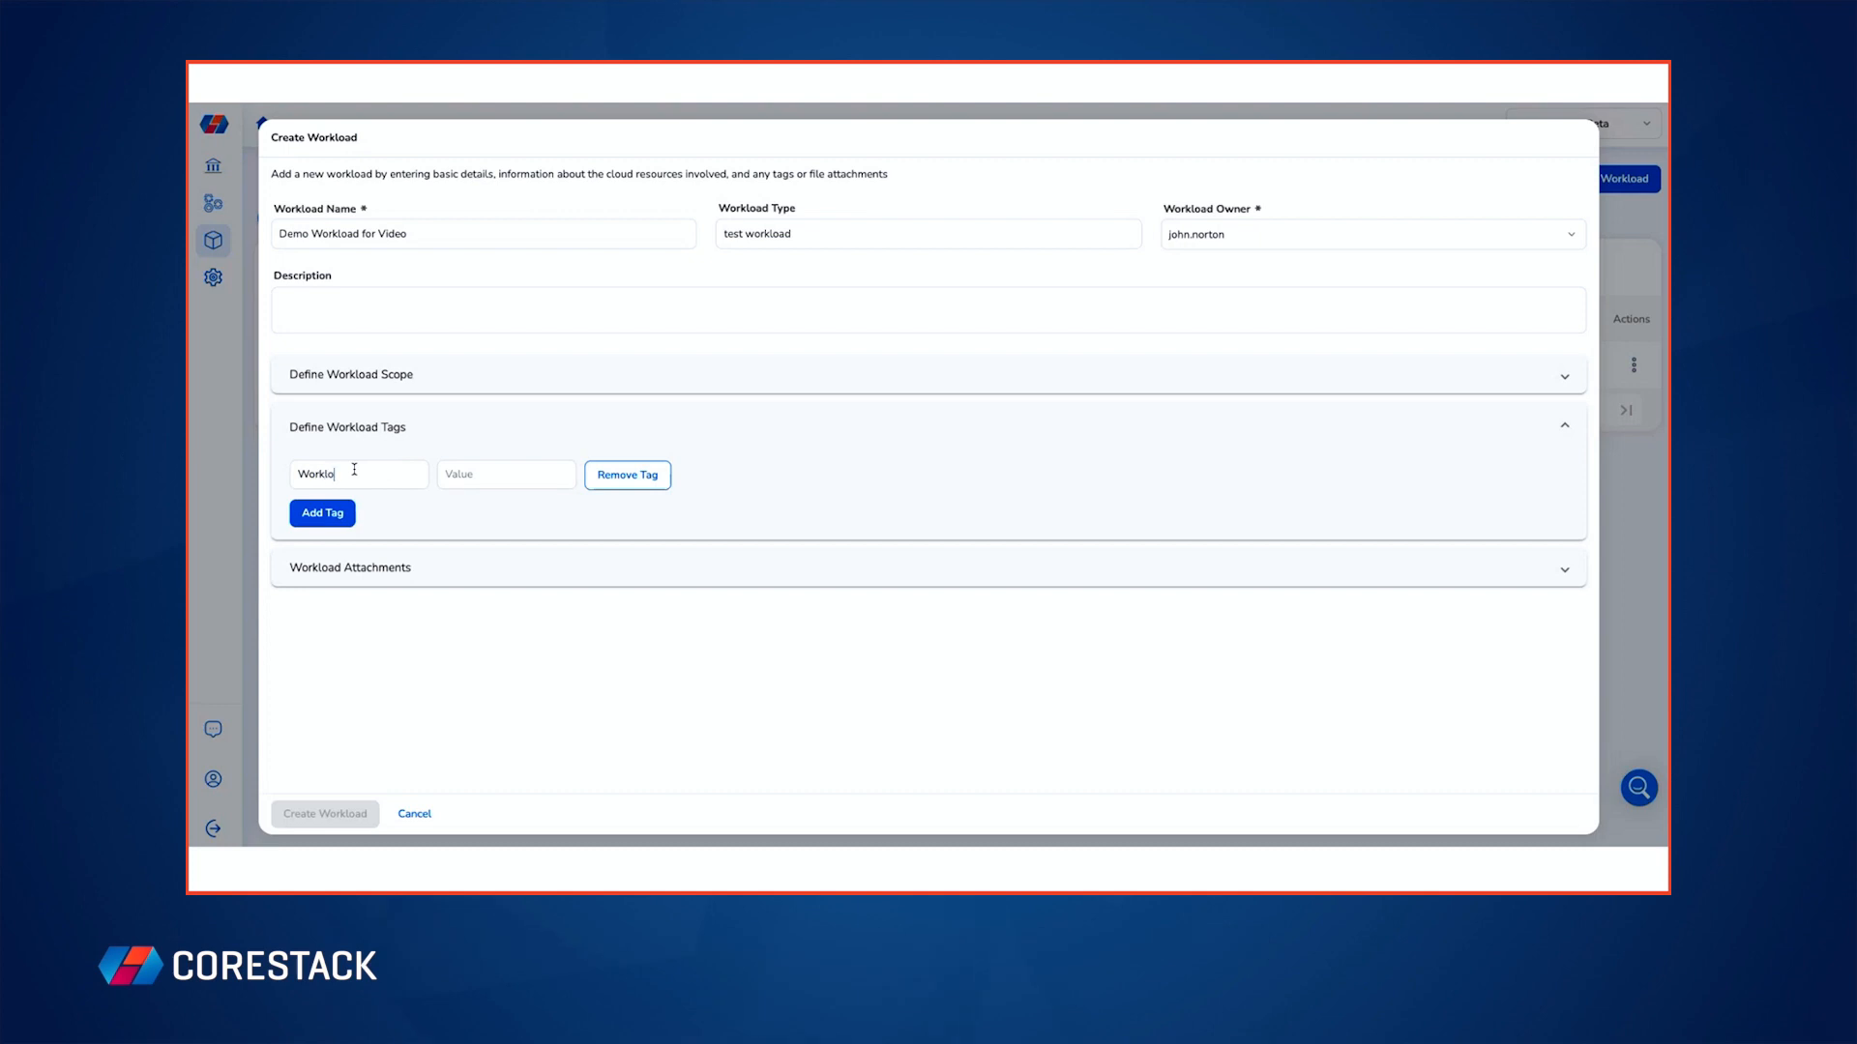
pyautogui.write('ad')
pyautogui.press('Tab')
pyautogui.write('xy')
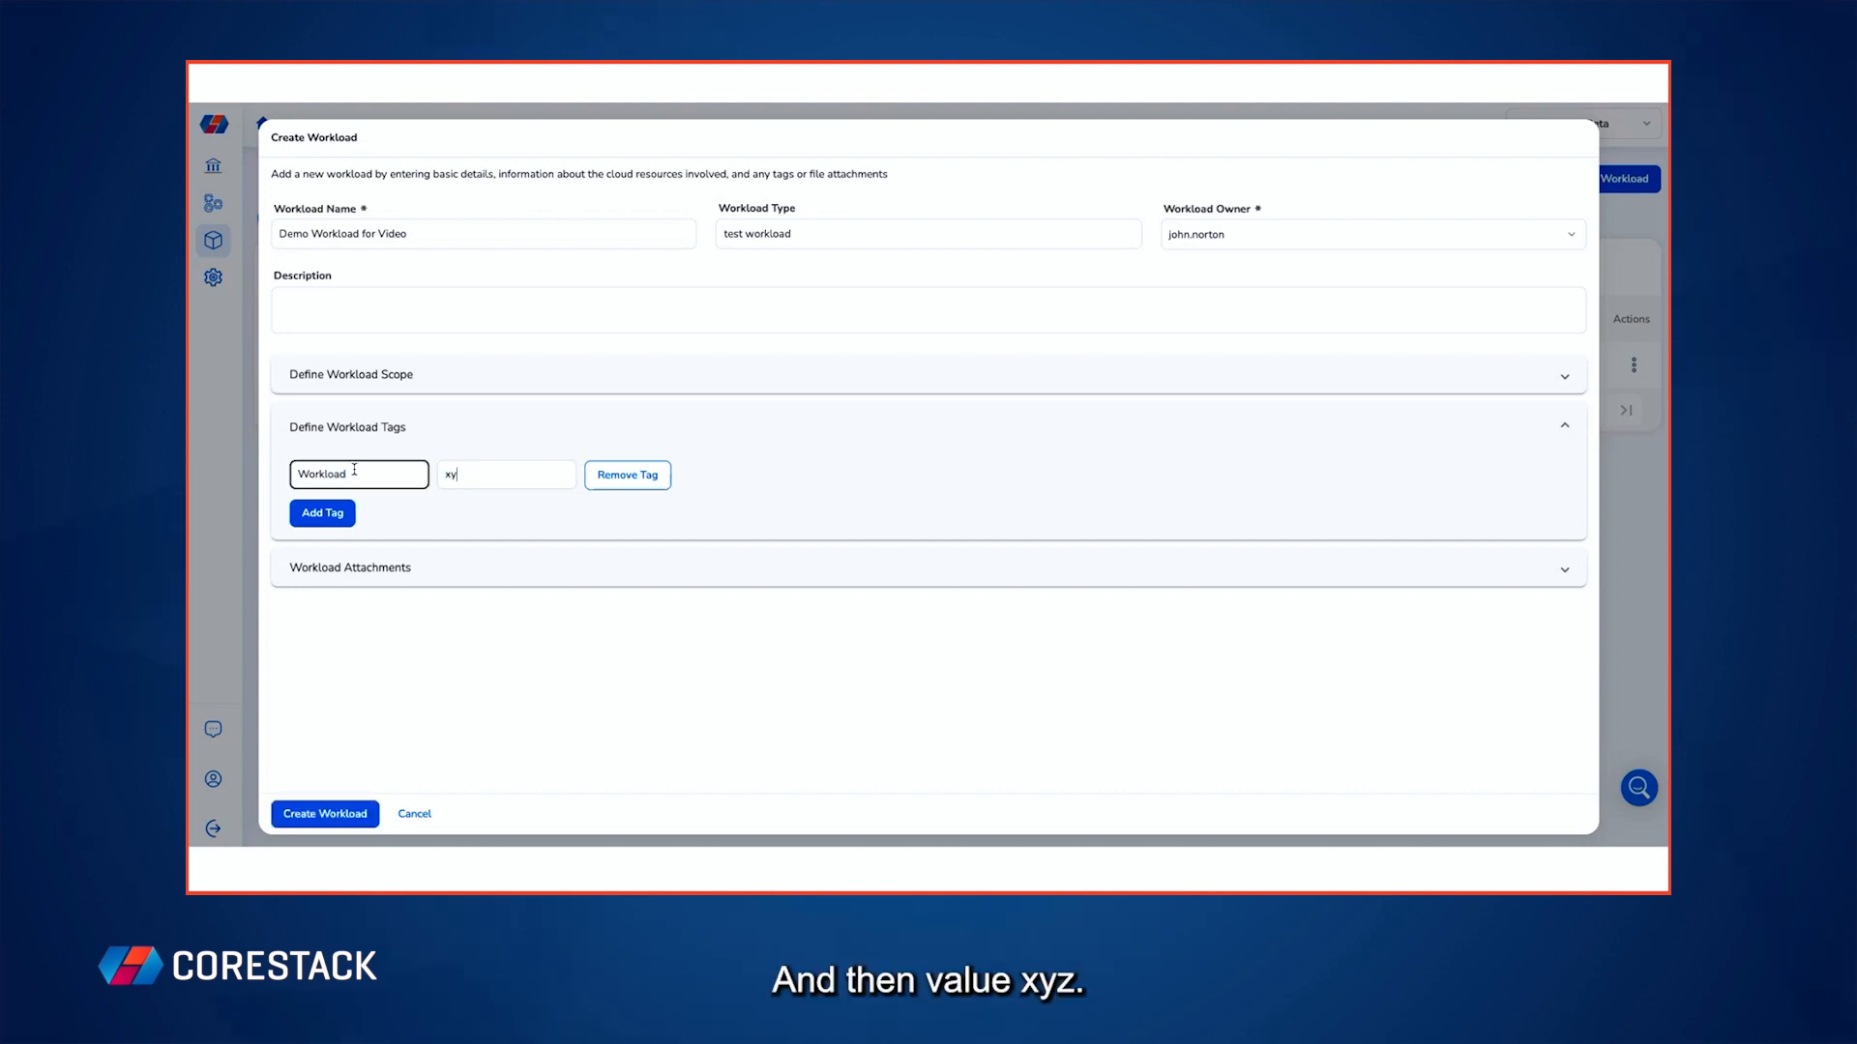
pyautogui.write('z')
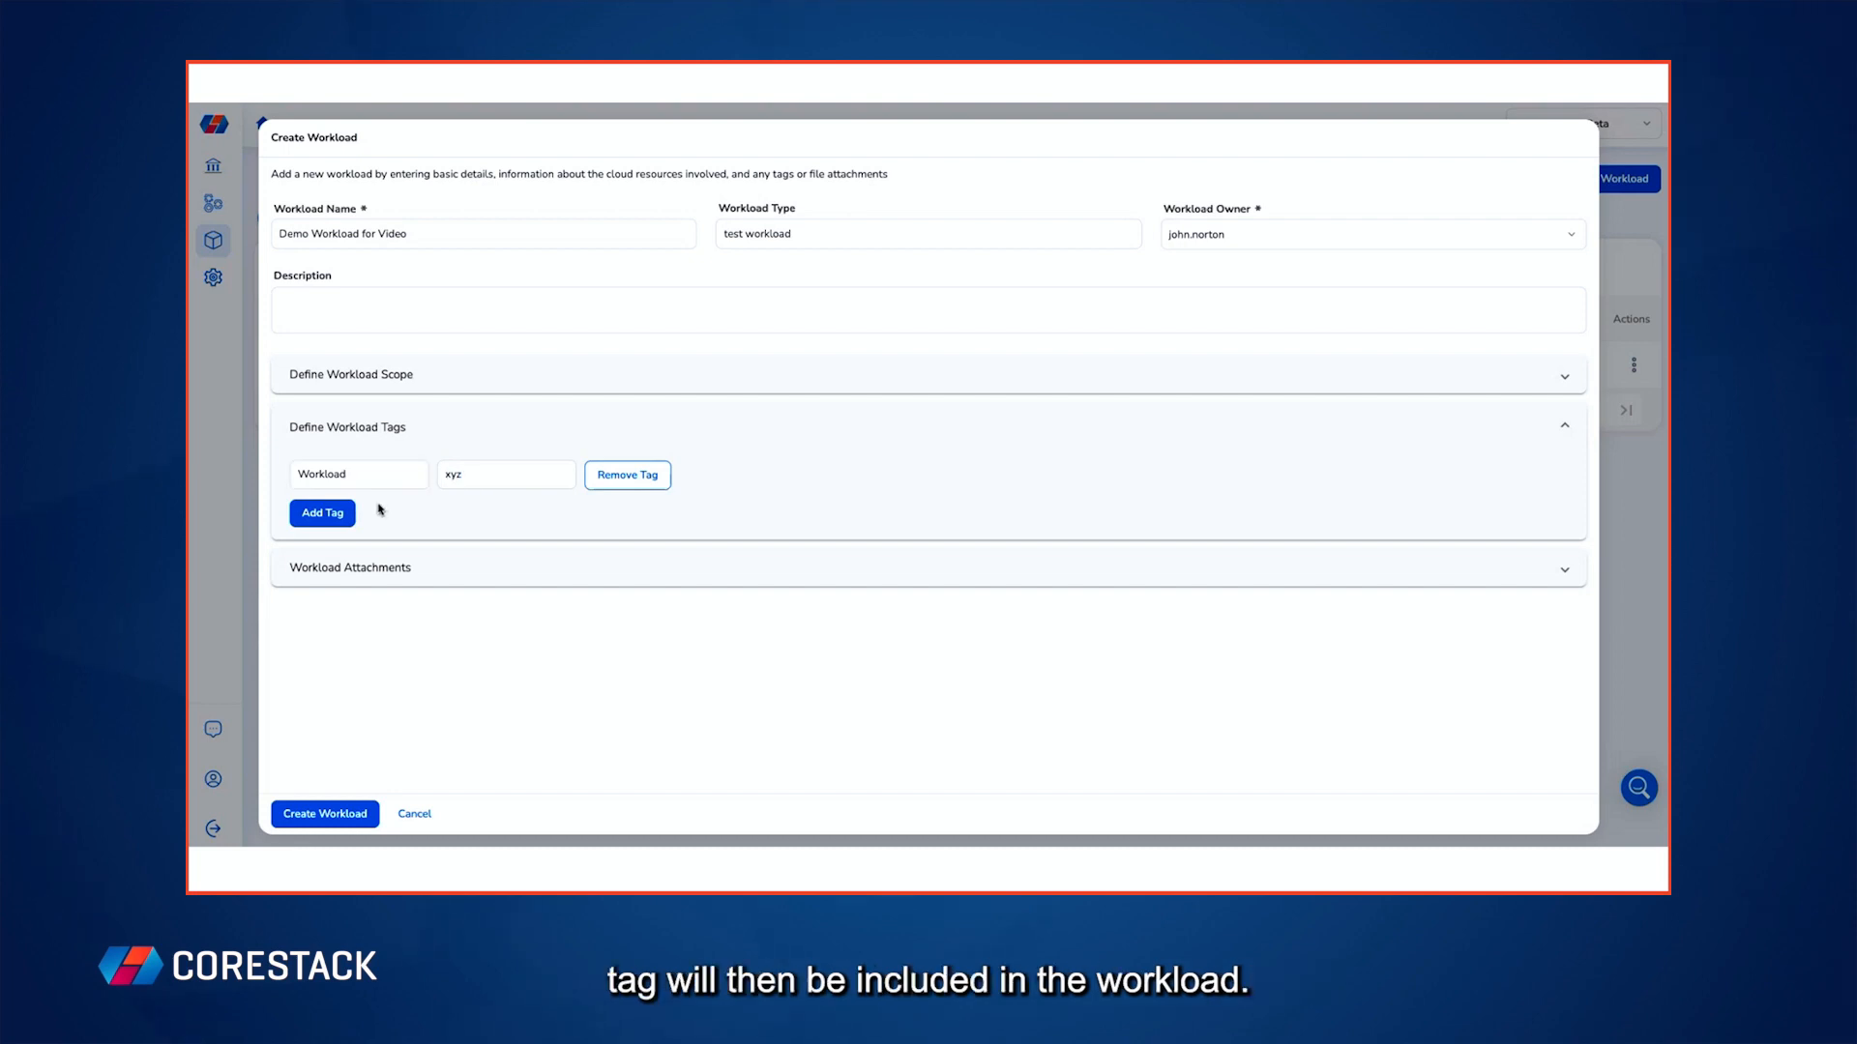
# Step: View the workload's attachment options and create the workload without adding any files
pyautogui.click(381, 572)
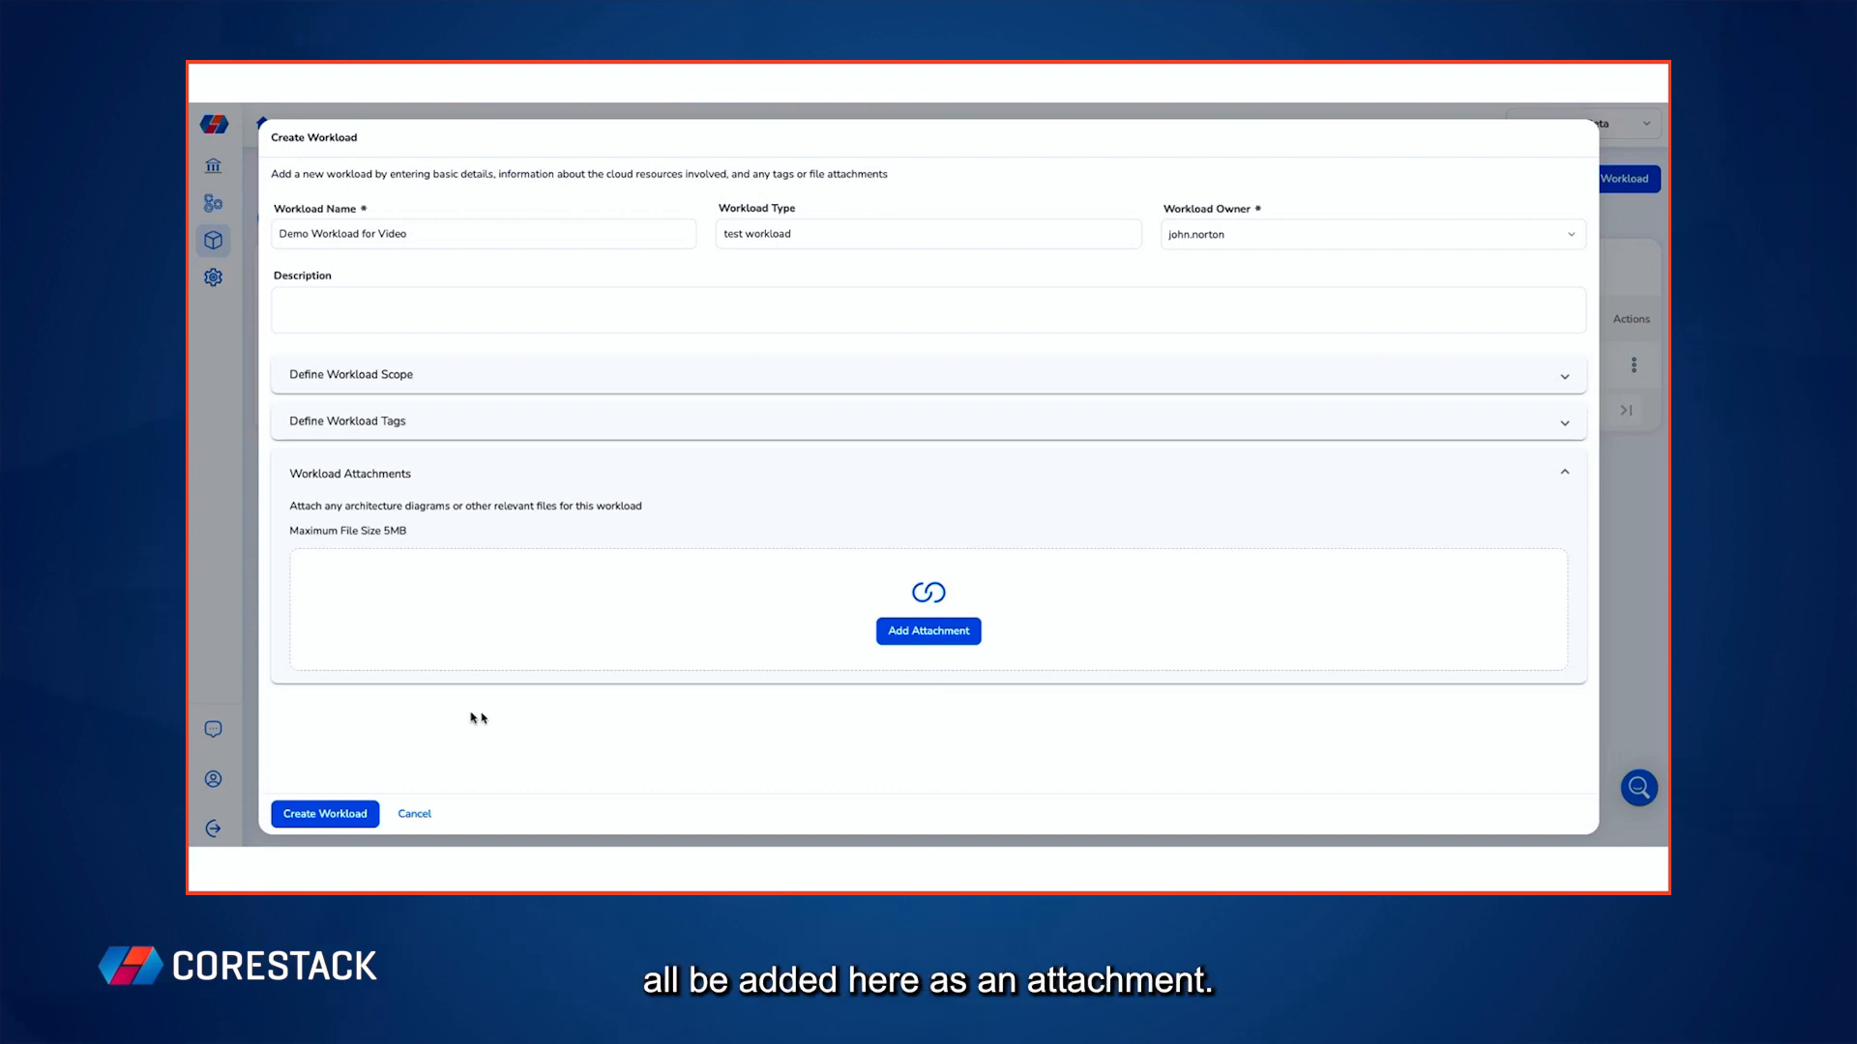
pyautogui.click(295, 808)
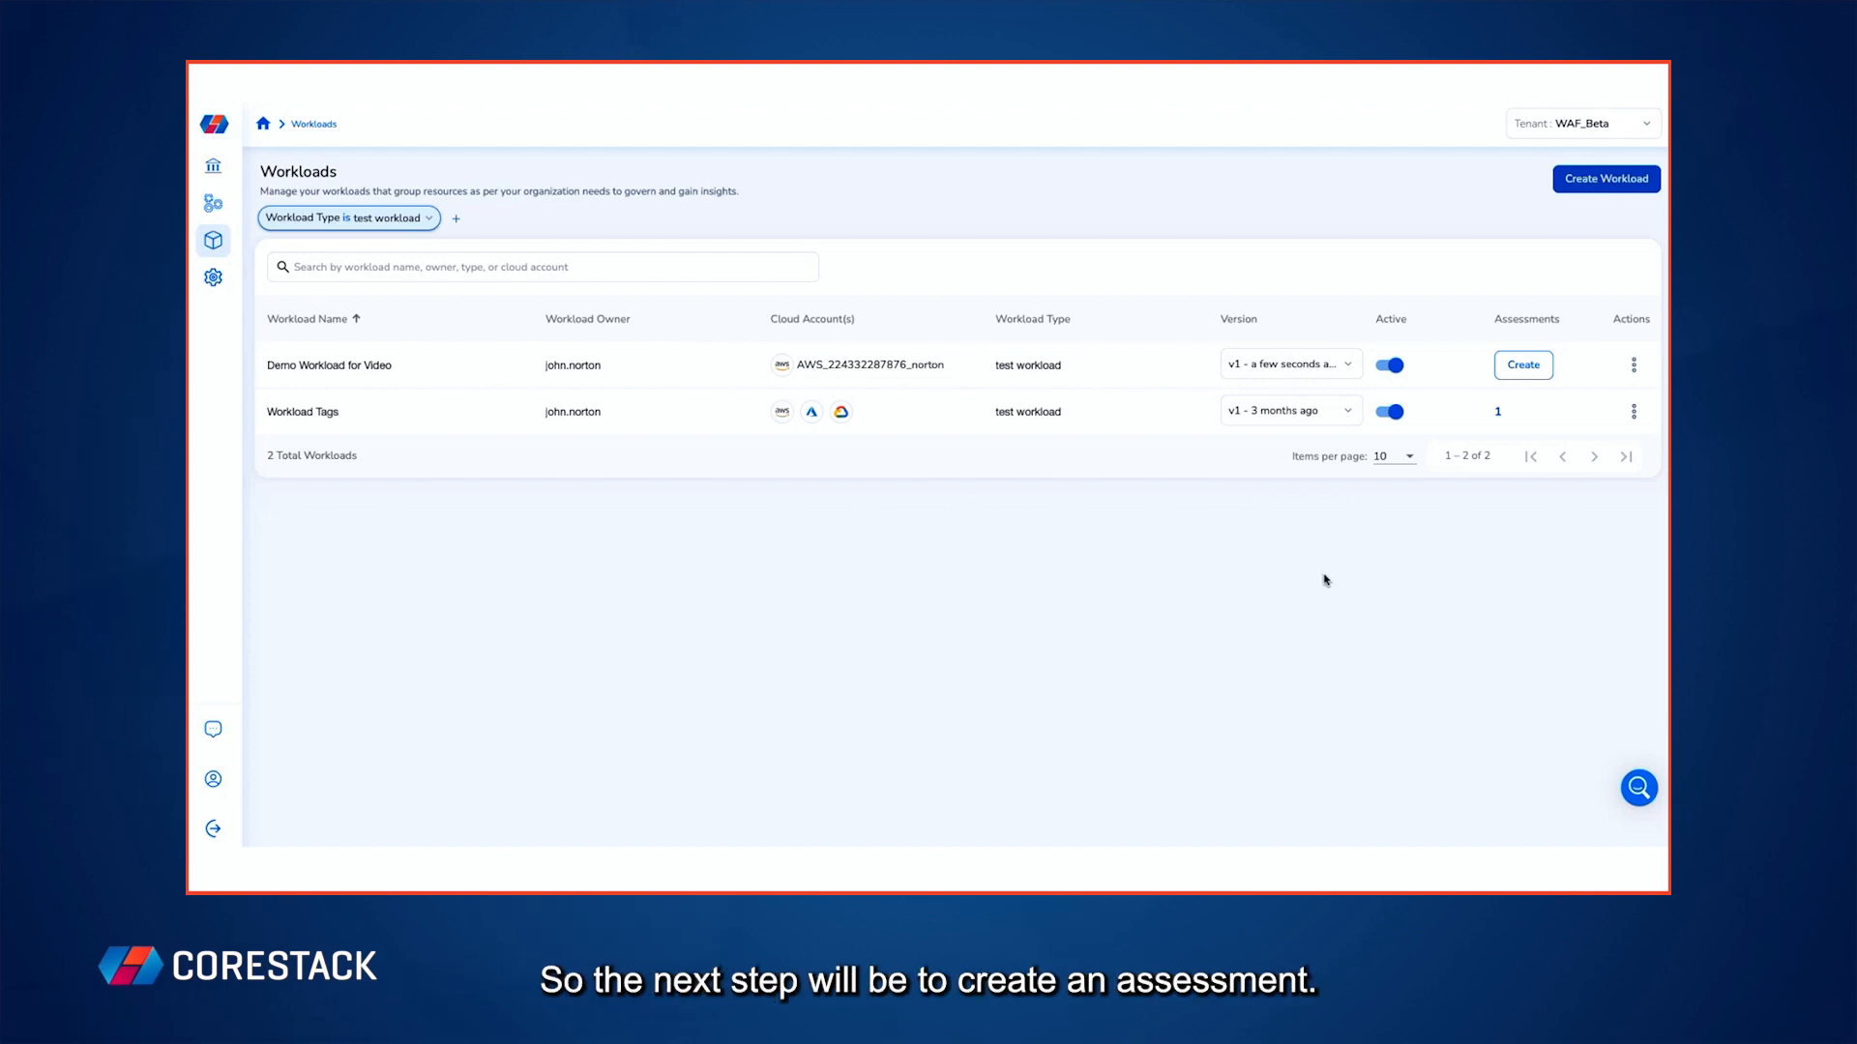
# Step: Start an assessment for "Demo Workload for Video", keep the preset name and owner, and choose the same user as the assessment approver
pyautogui.click(1526, 365)
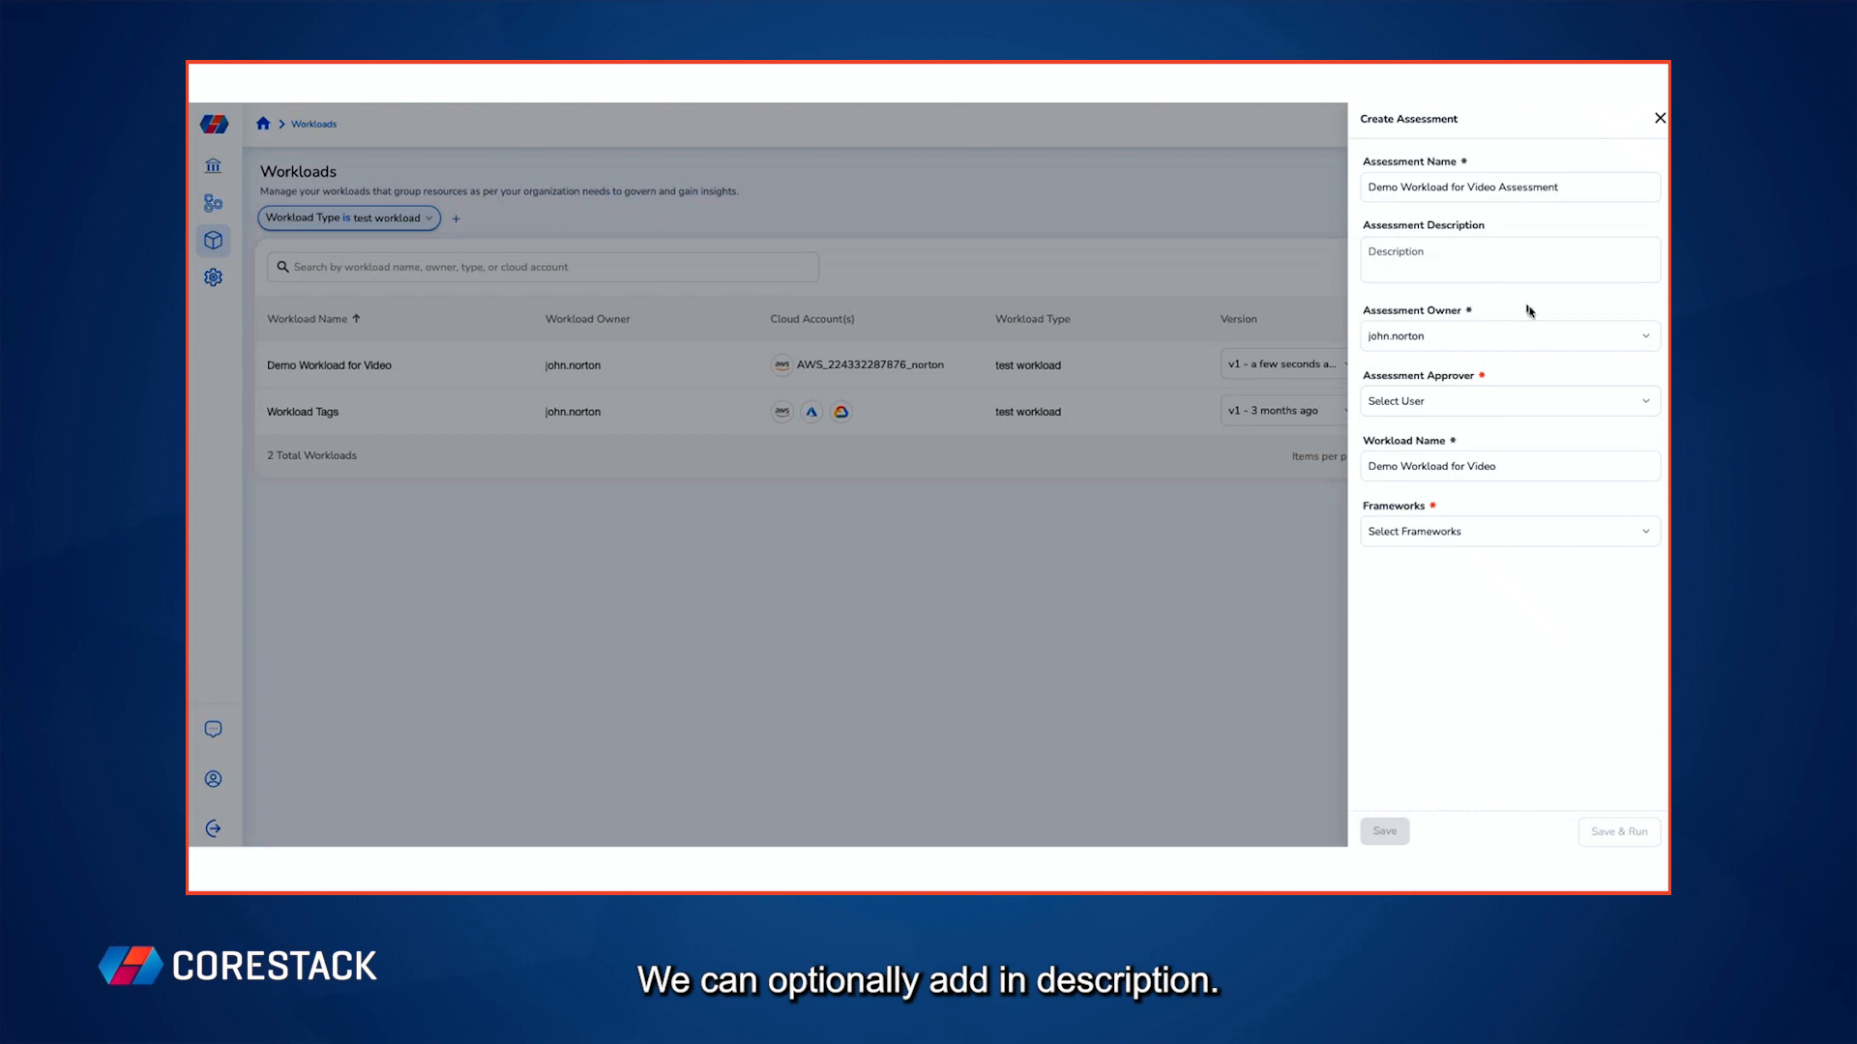
pyautogui.click(1639, 338)
pyautogui.click(1640, 337)
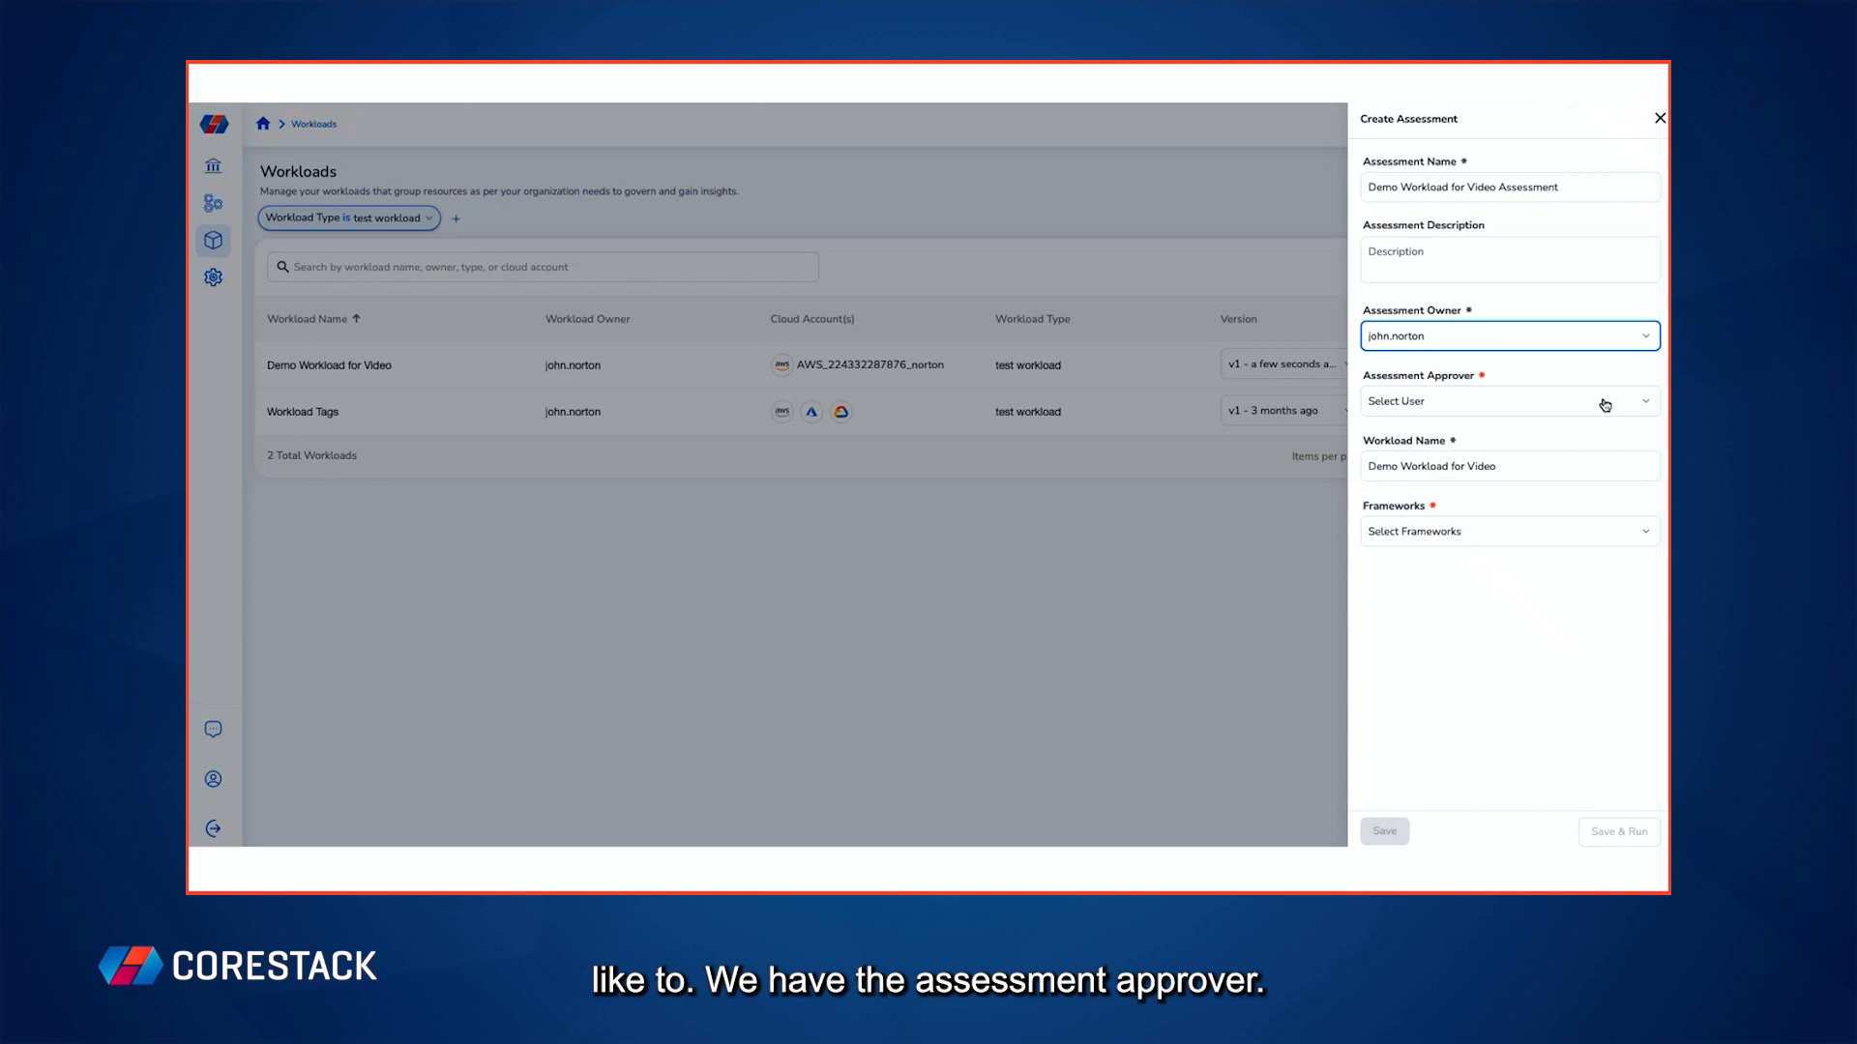
pyautogui.click(1600, 403)
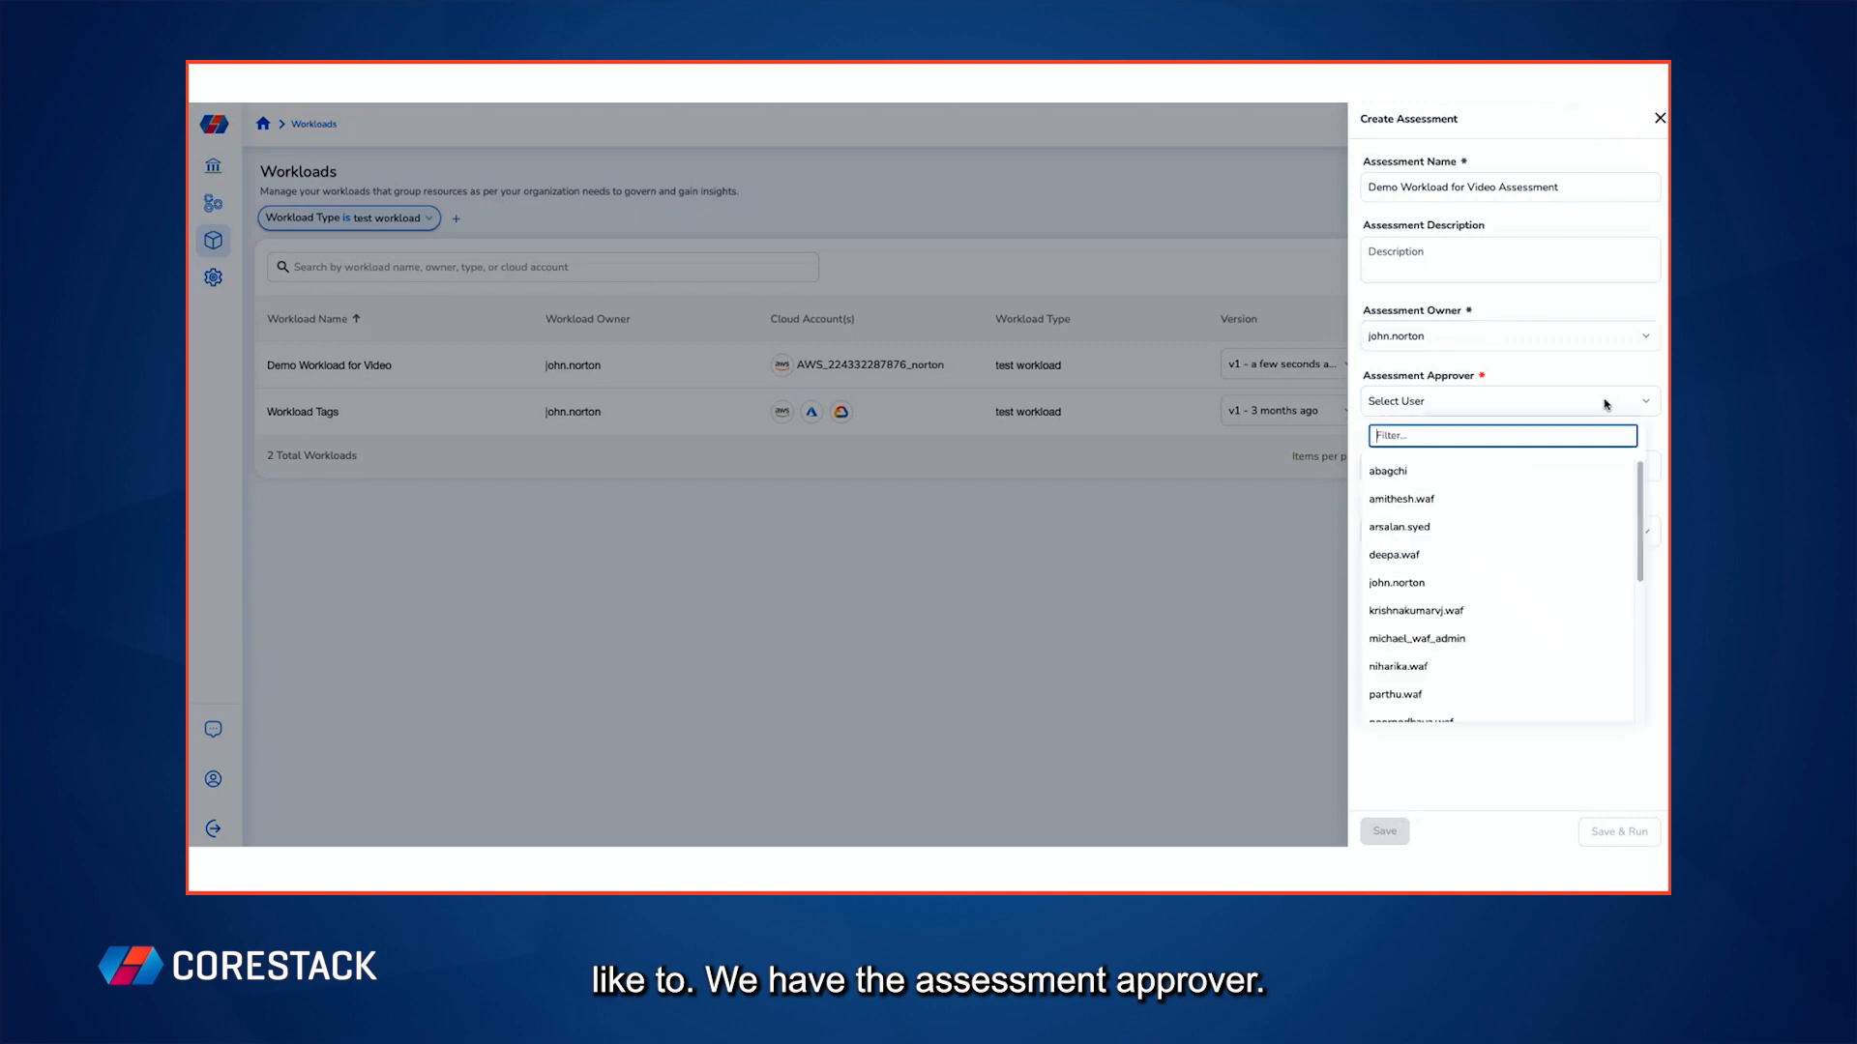
pyautogui.click(1410, 583)
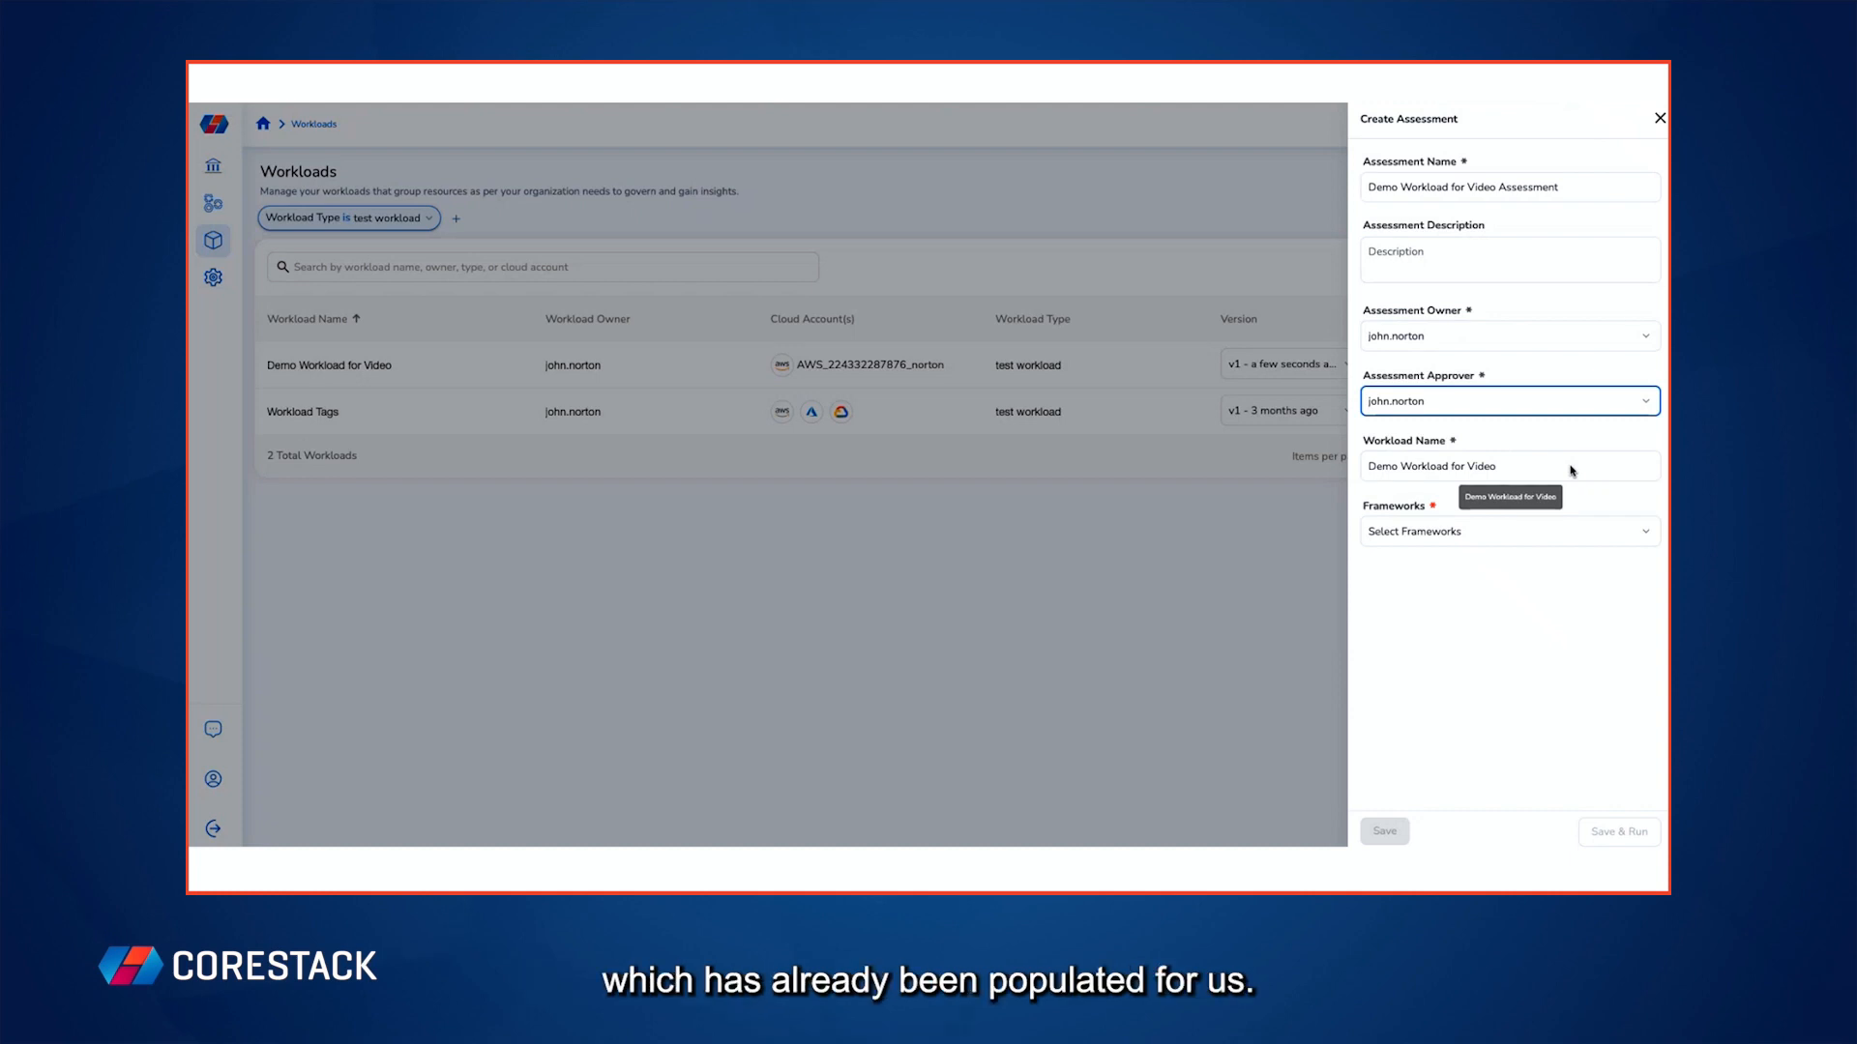
# Step: Assign the AWS Well-Architected Framework to the assessment and save it without syncing to the AWS Well Architected Tool
pyautogui.click(1530, 534)
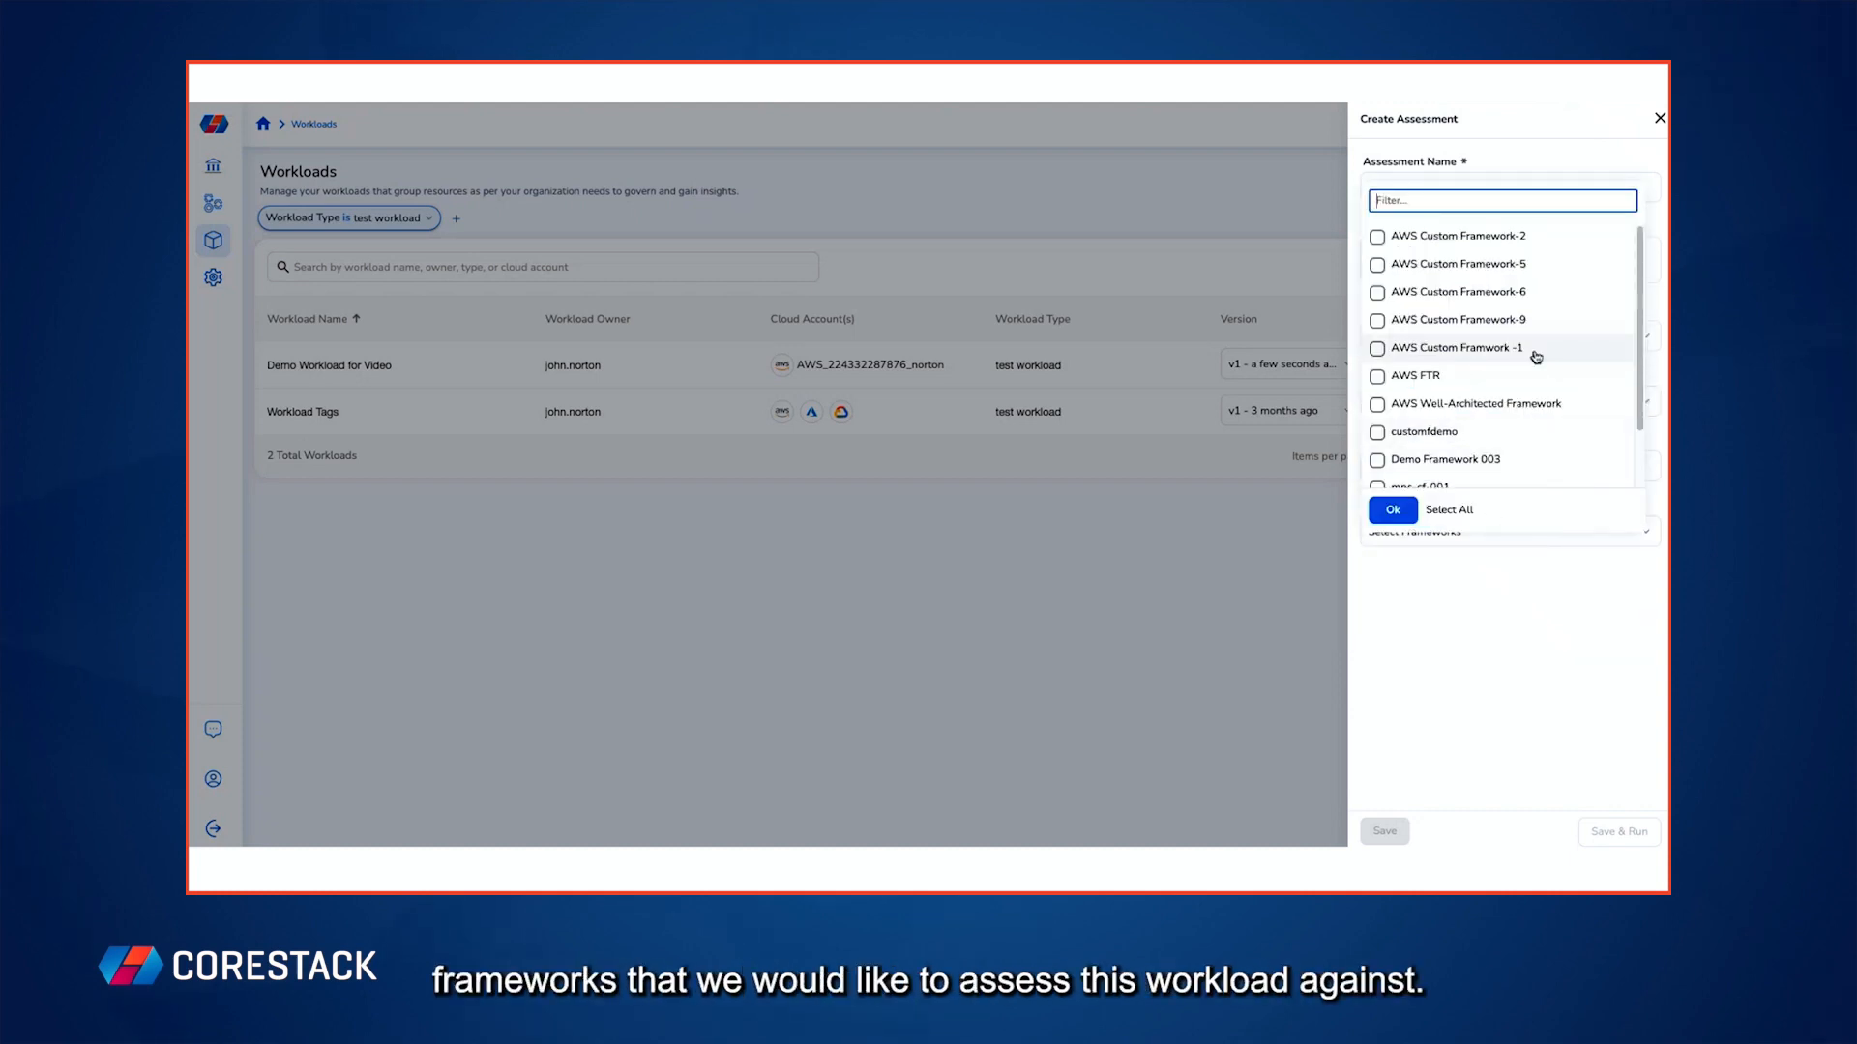
pyautogui.scroll(-2, 1565, 377)
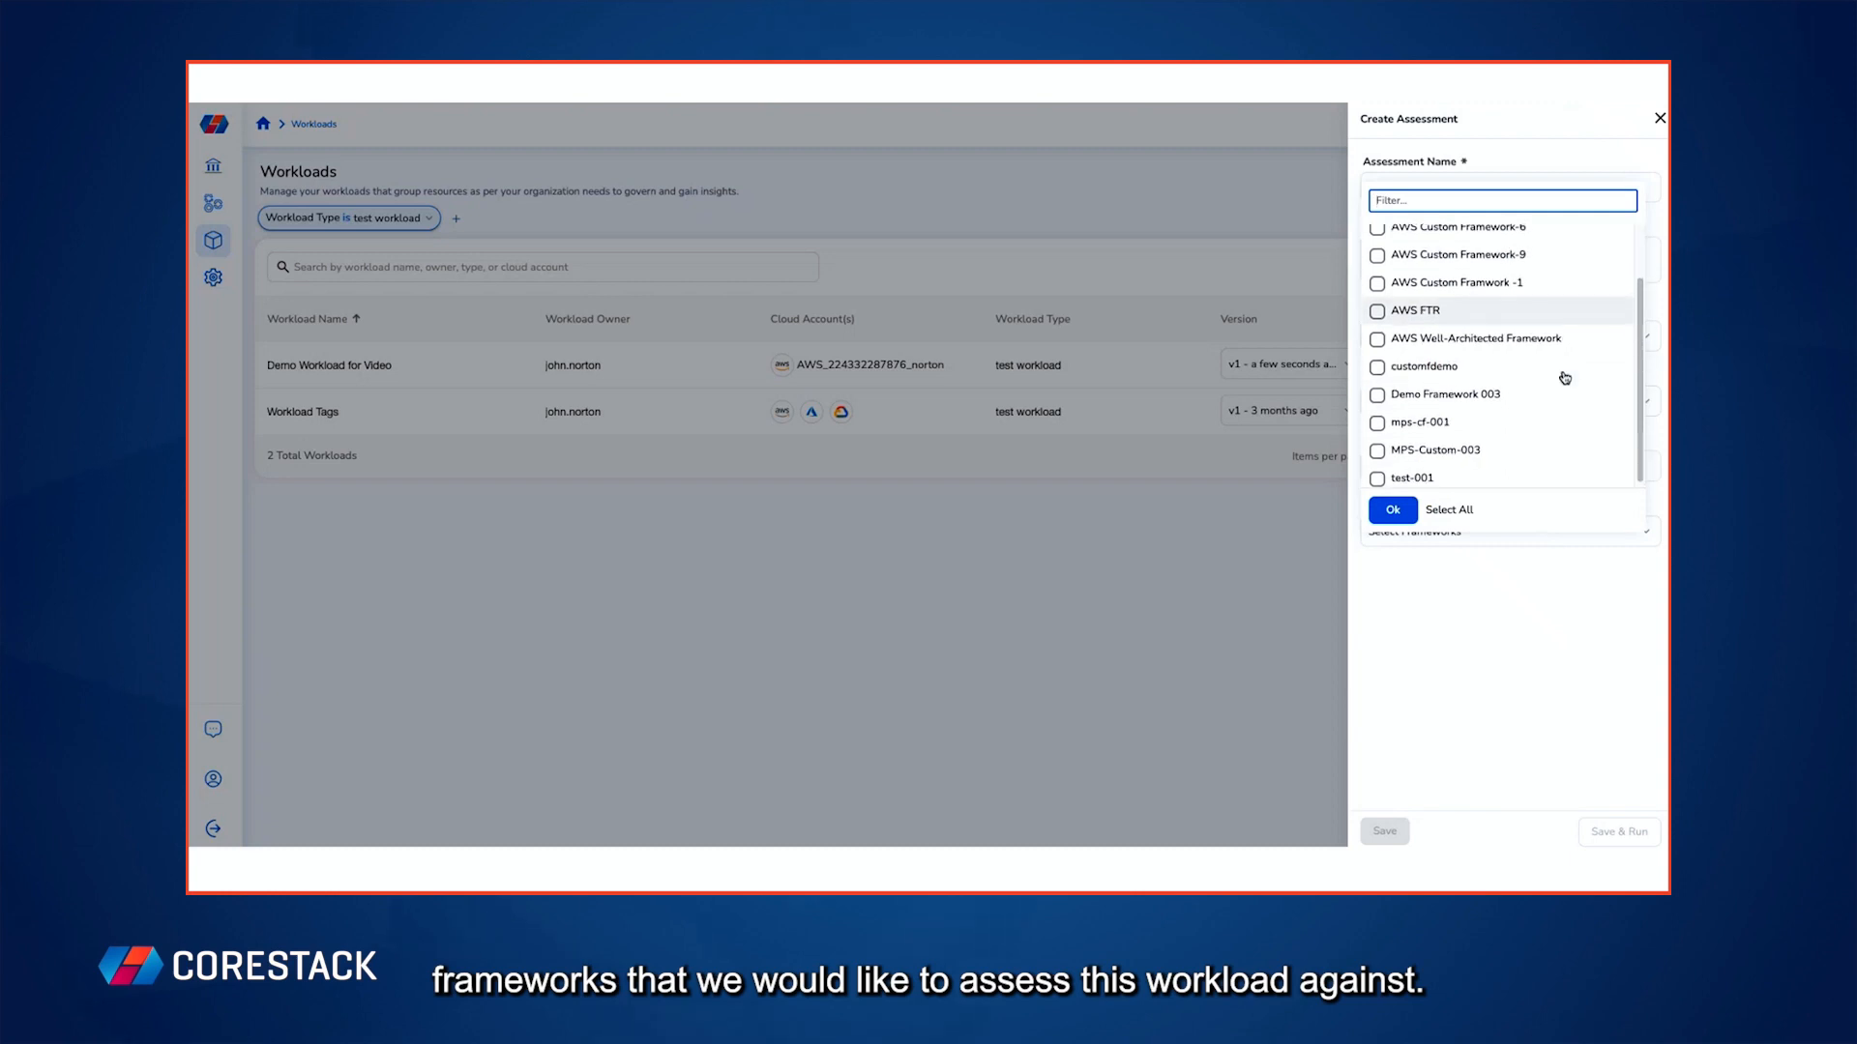
pyautogui.scroll(2, 1565, 377)
pyautogui.click(1397, 410)
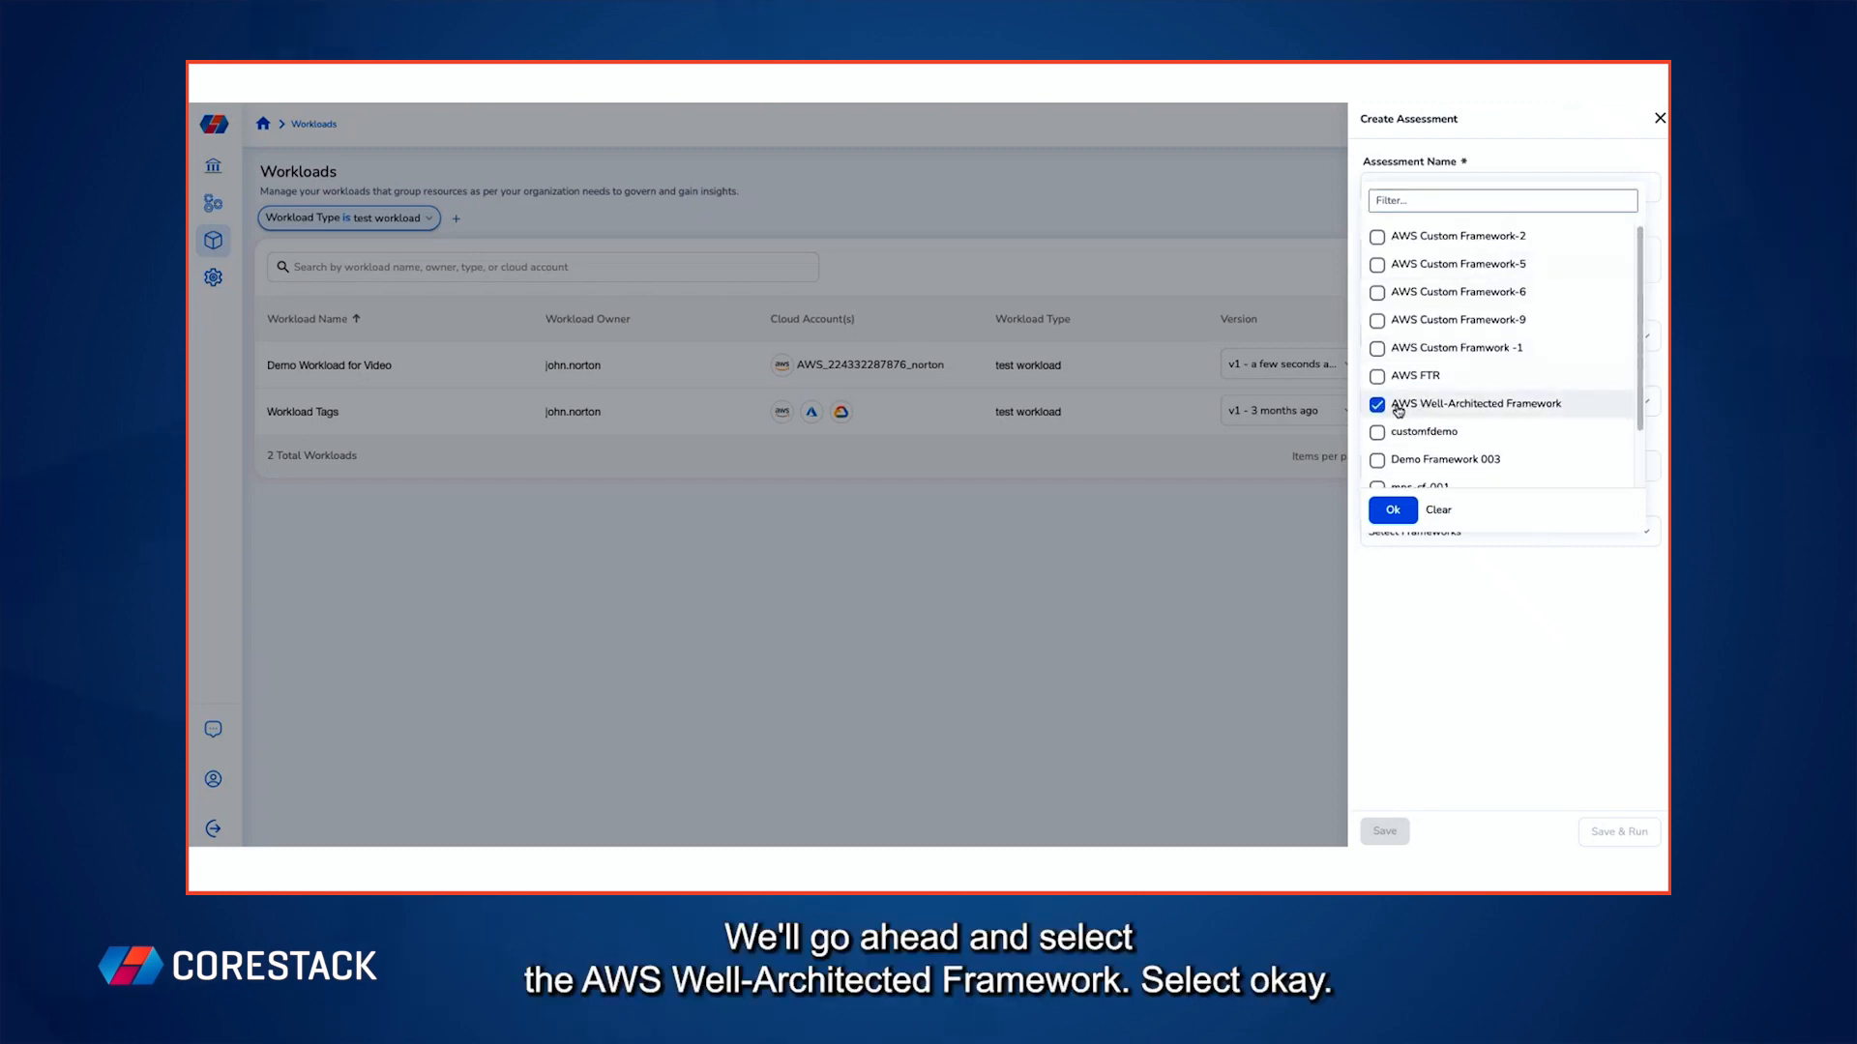
pyautogui.click(1390, 513)
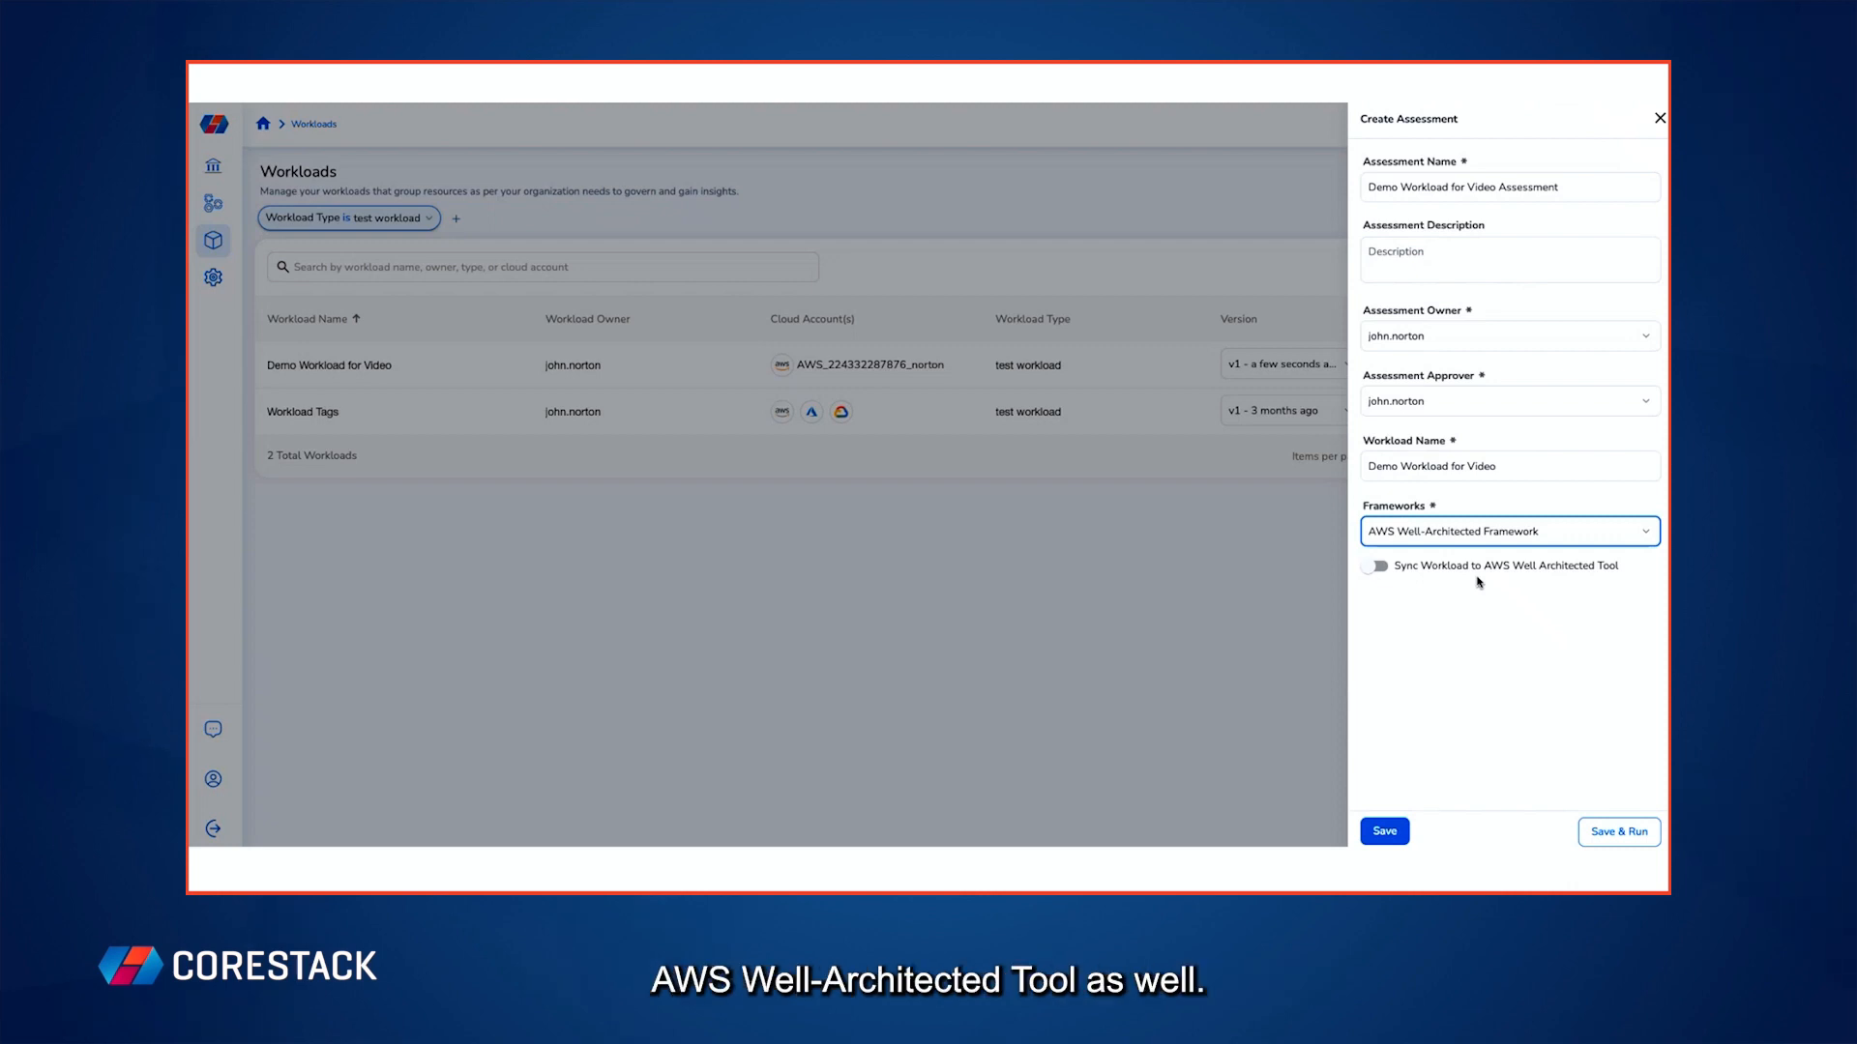
pyautogui.click(1386, 832)
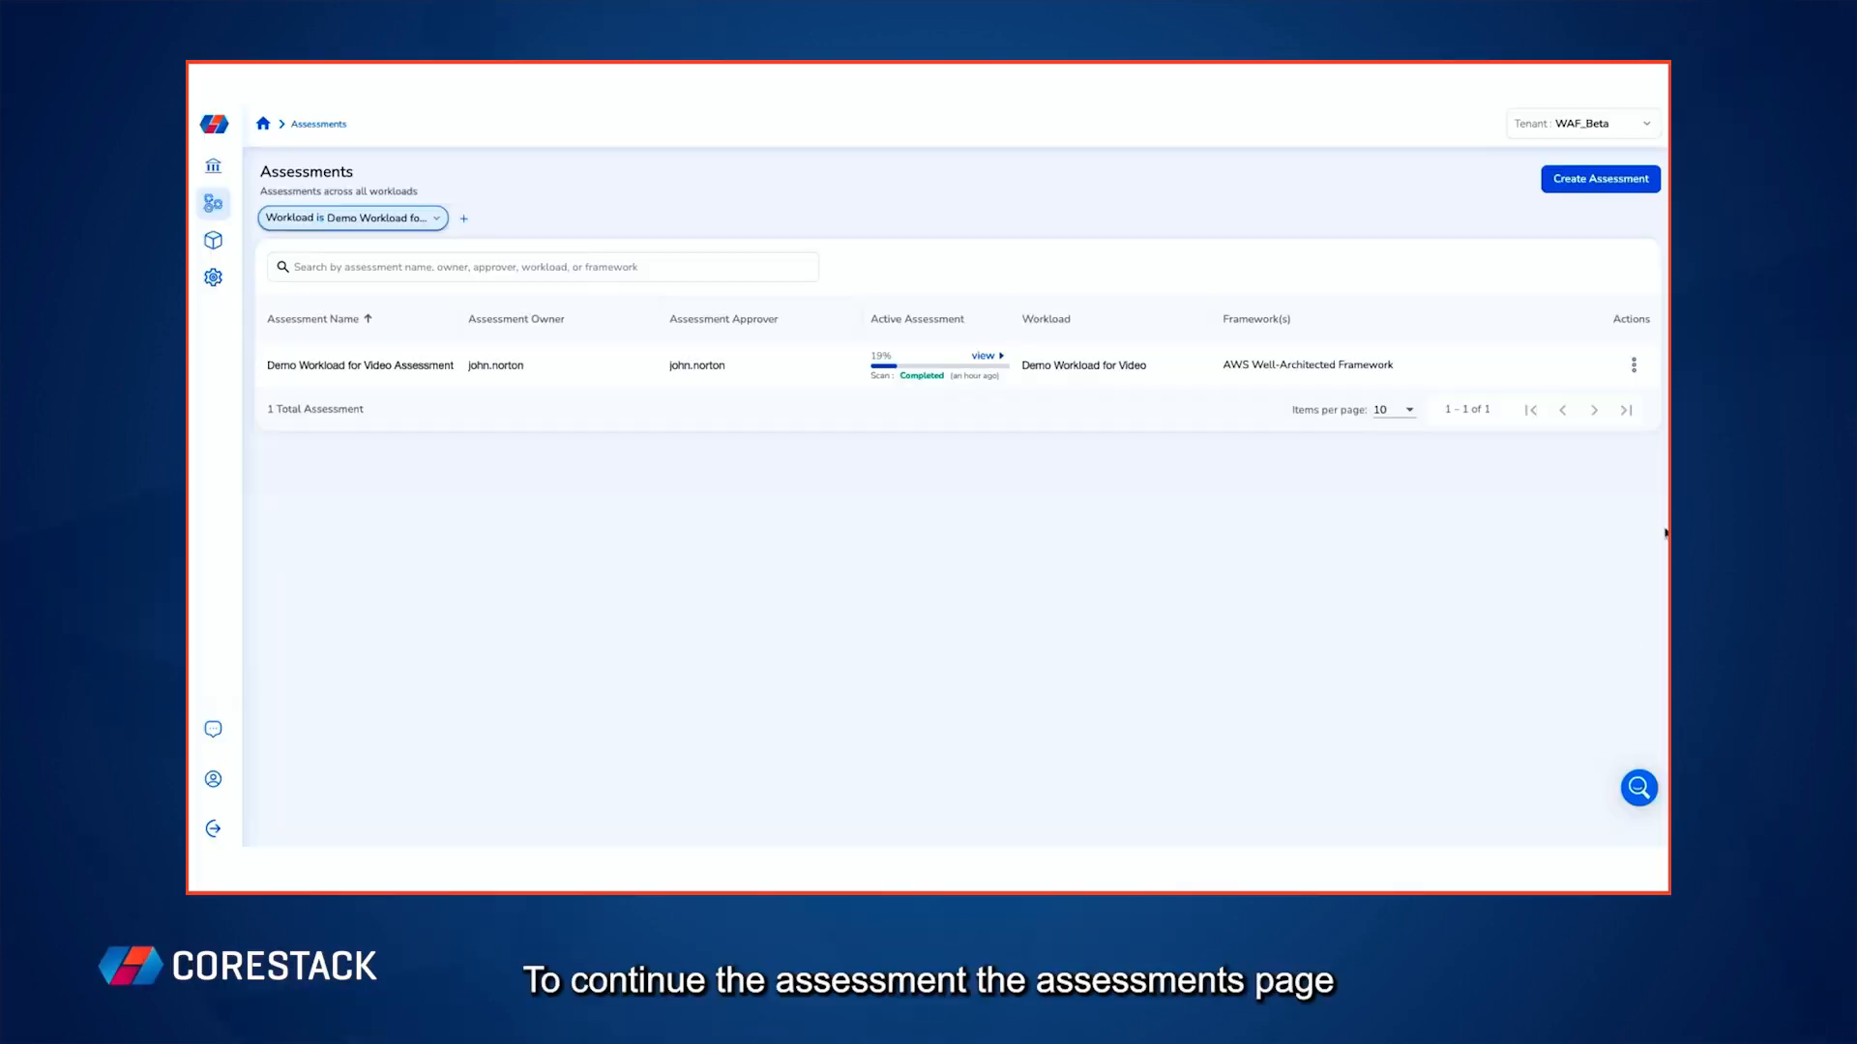
# Step: Continue the "Demo Workload for Video Assessment" and view the available filters for its questions and best practices
pyautogui.click(1633, 364)
pyautogui.click(1587, 439)
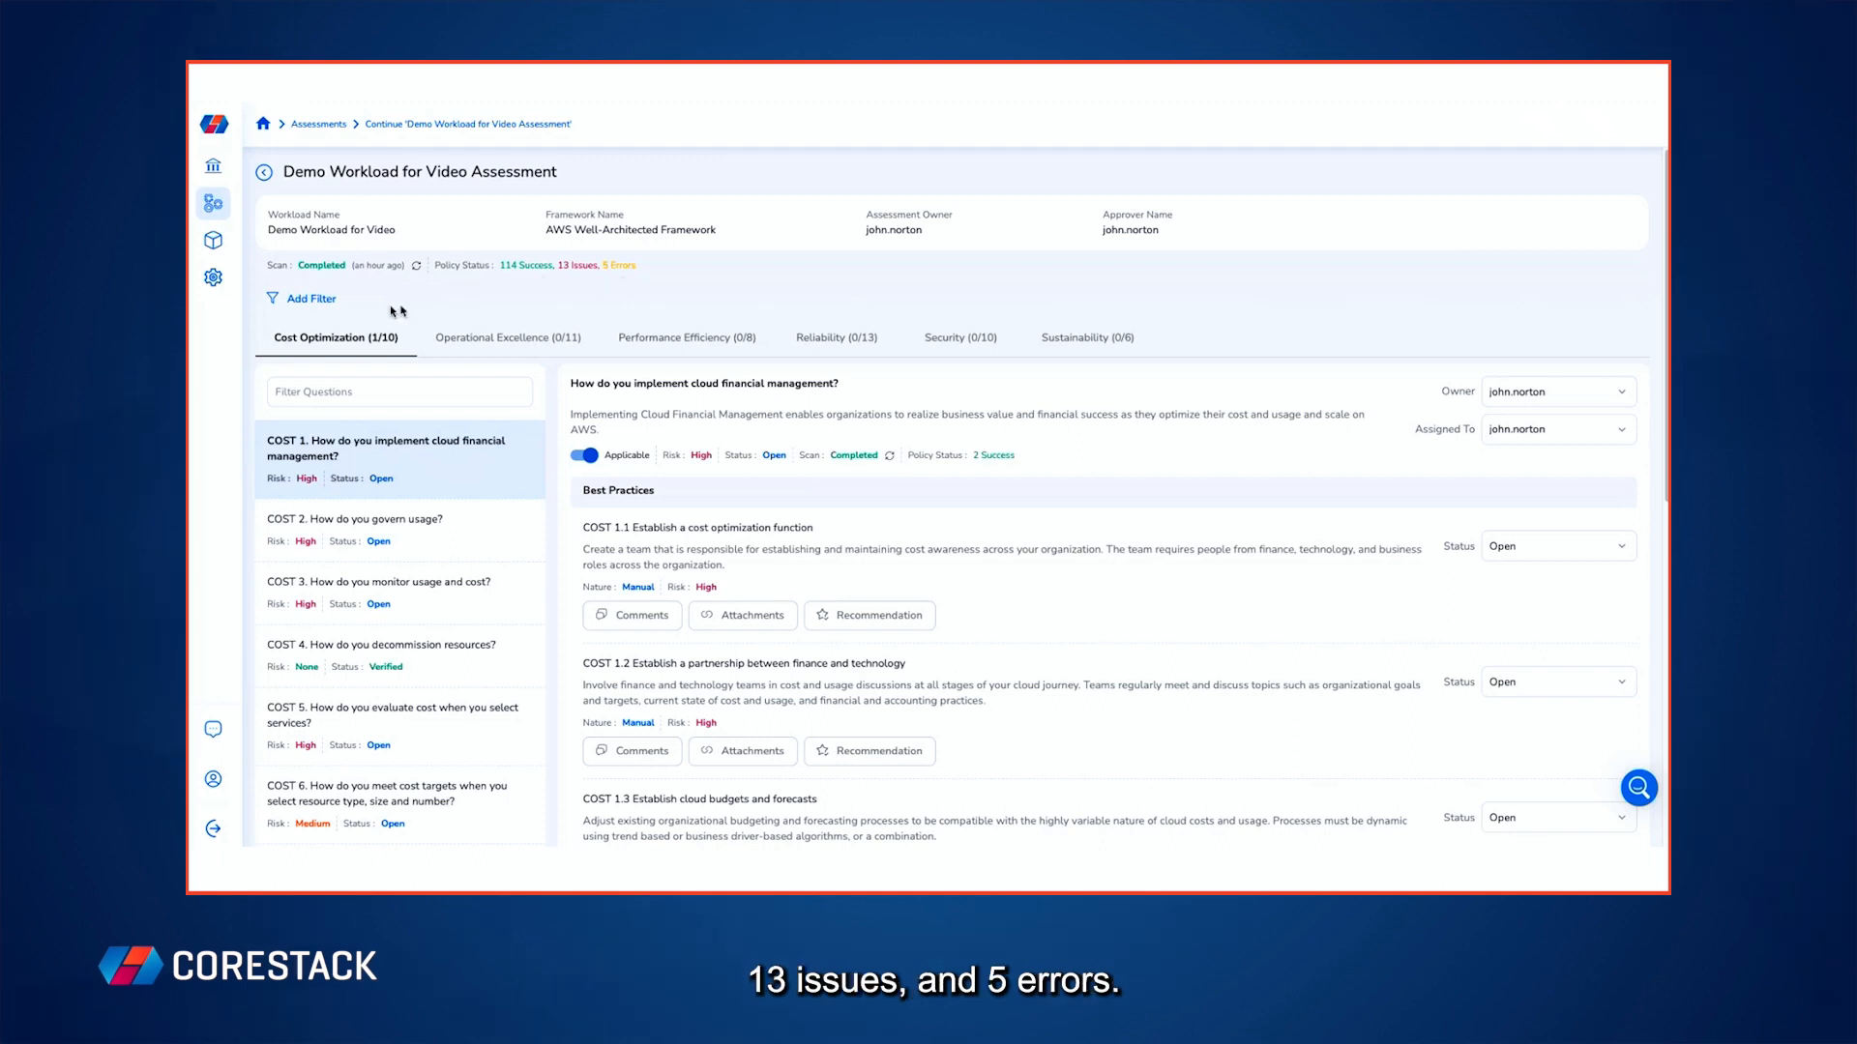
pyautogui.click(320, 300)
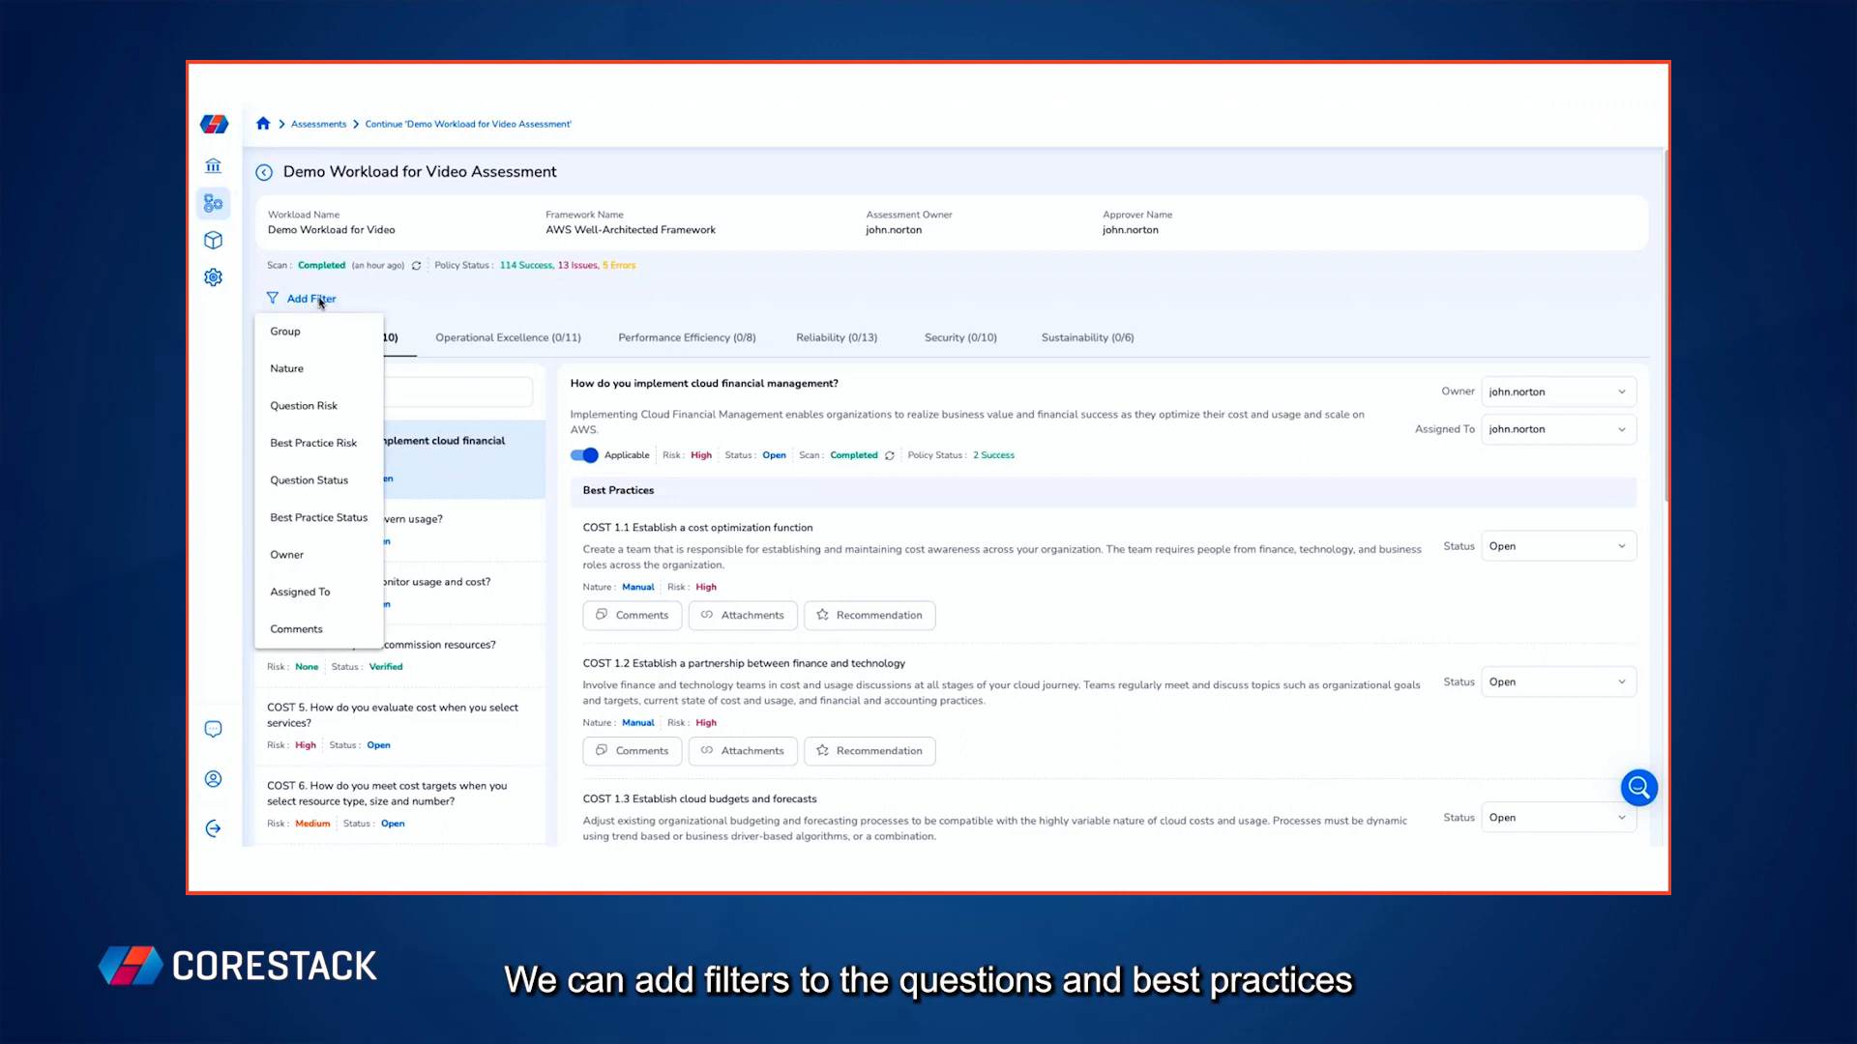
pyautogui.click(369, 301)
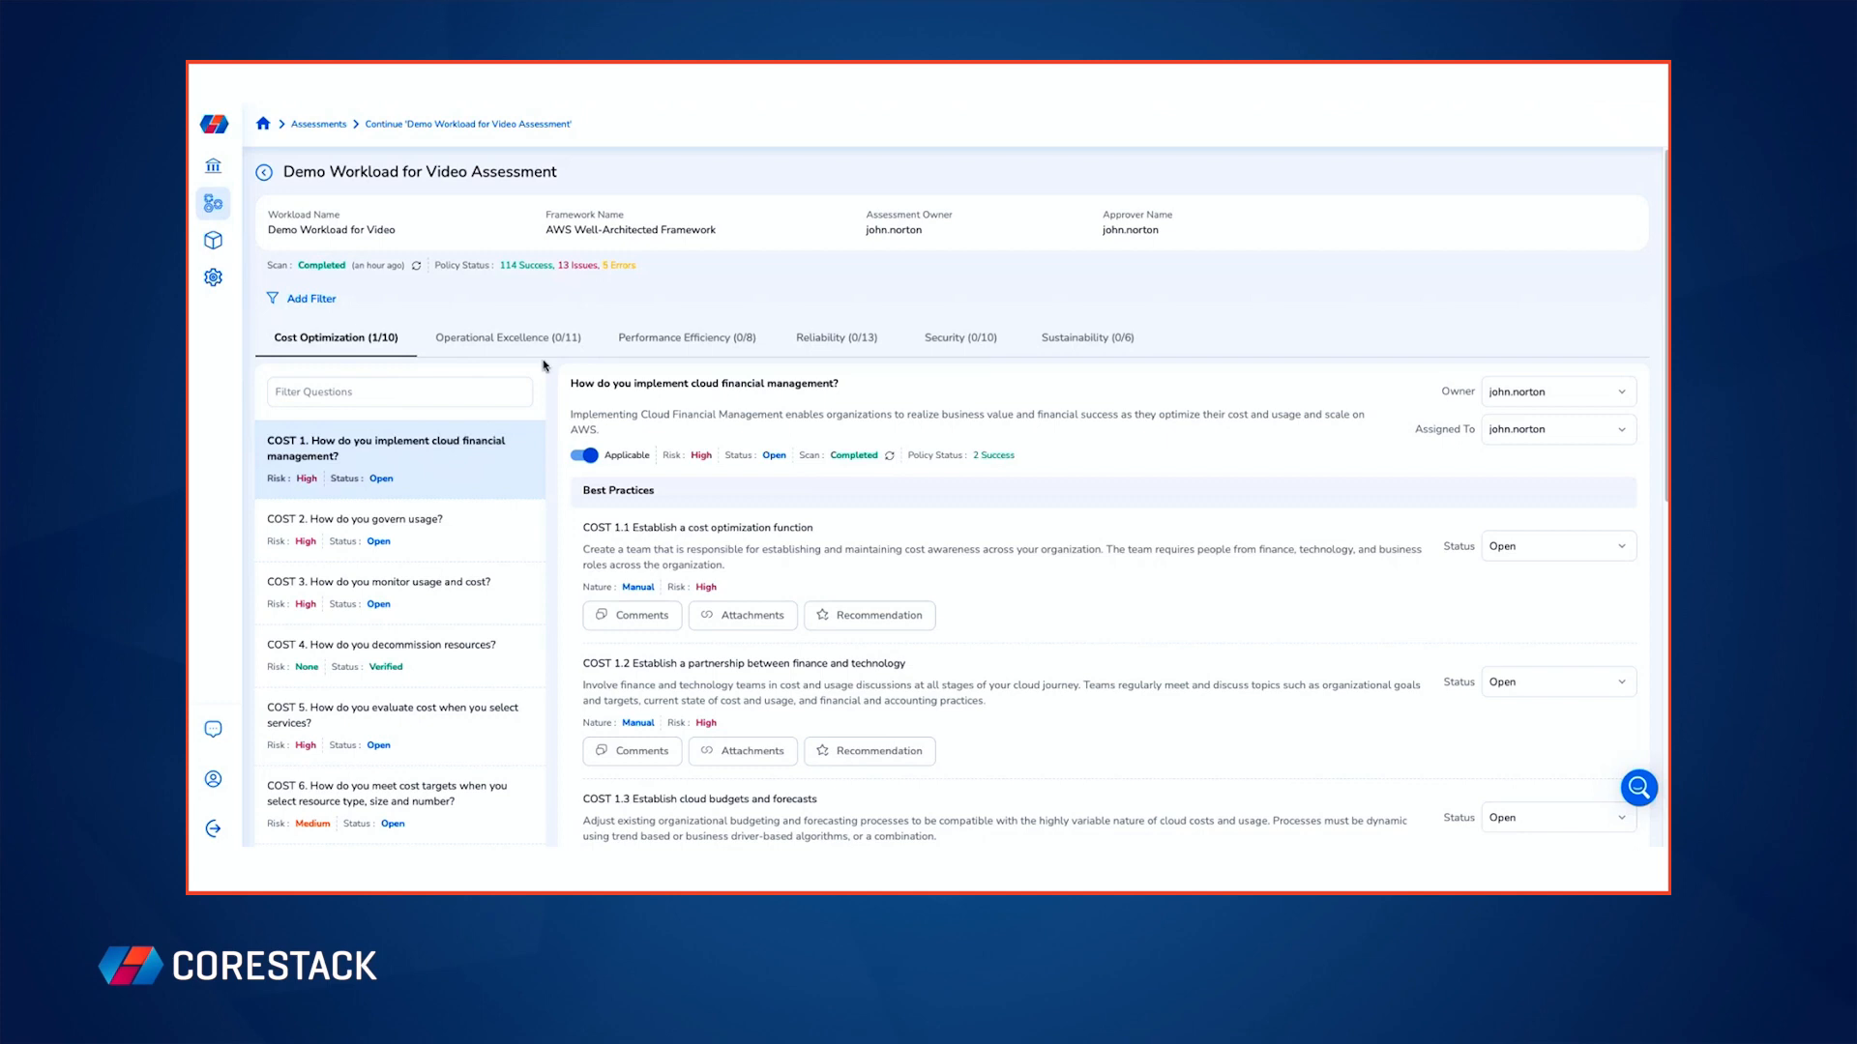
# Step: View the reason form for marking the COST 1 cloud financial management question as not applicable, and dismiss it unsaved
pyautogui.scroll(-2, 545, 366)
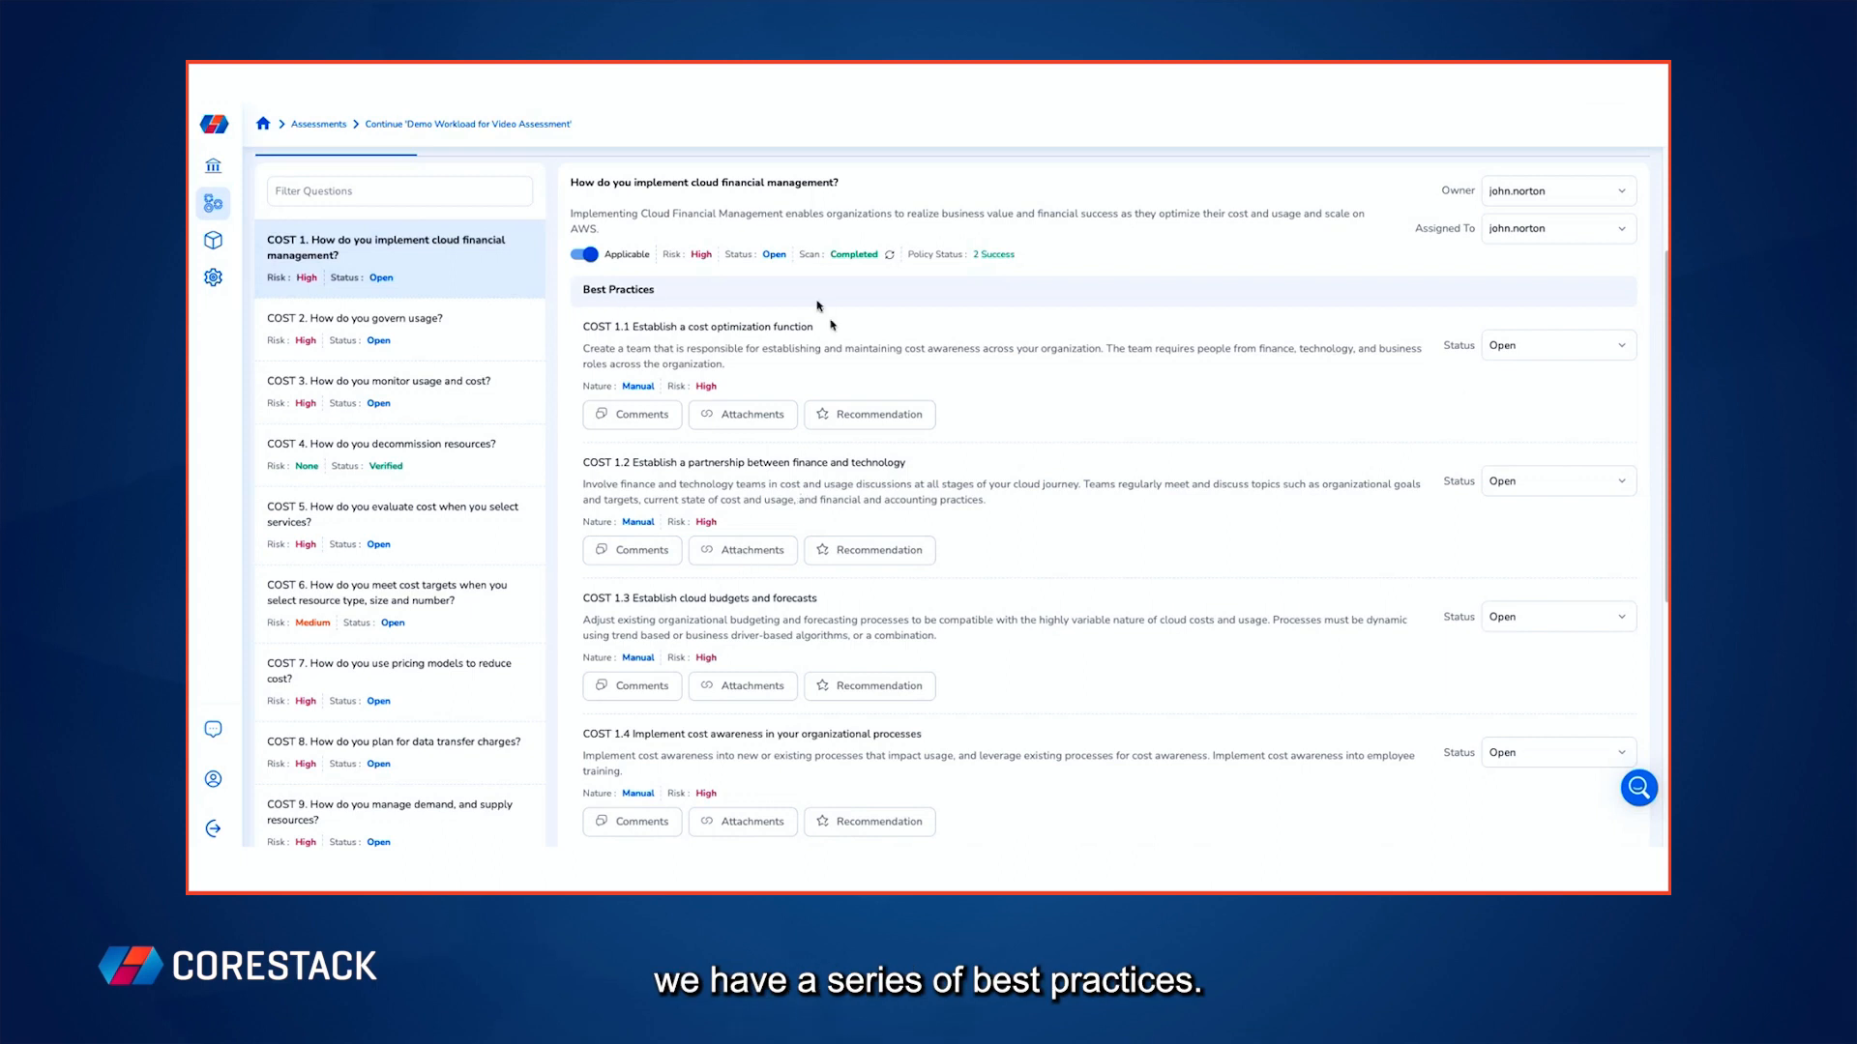
pyautogui.scroll(1, 597, 232)
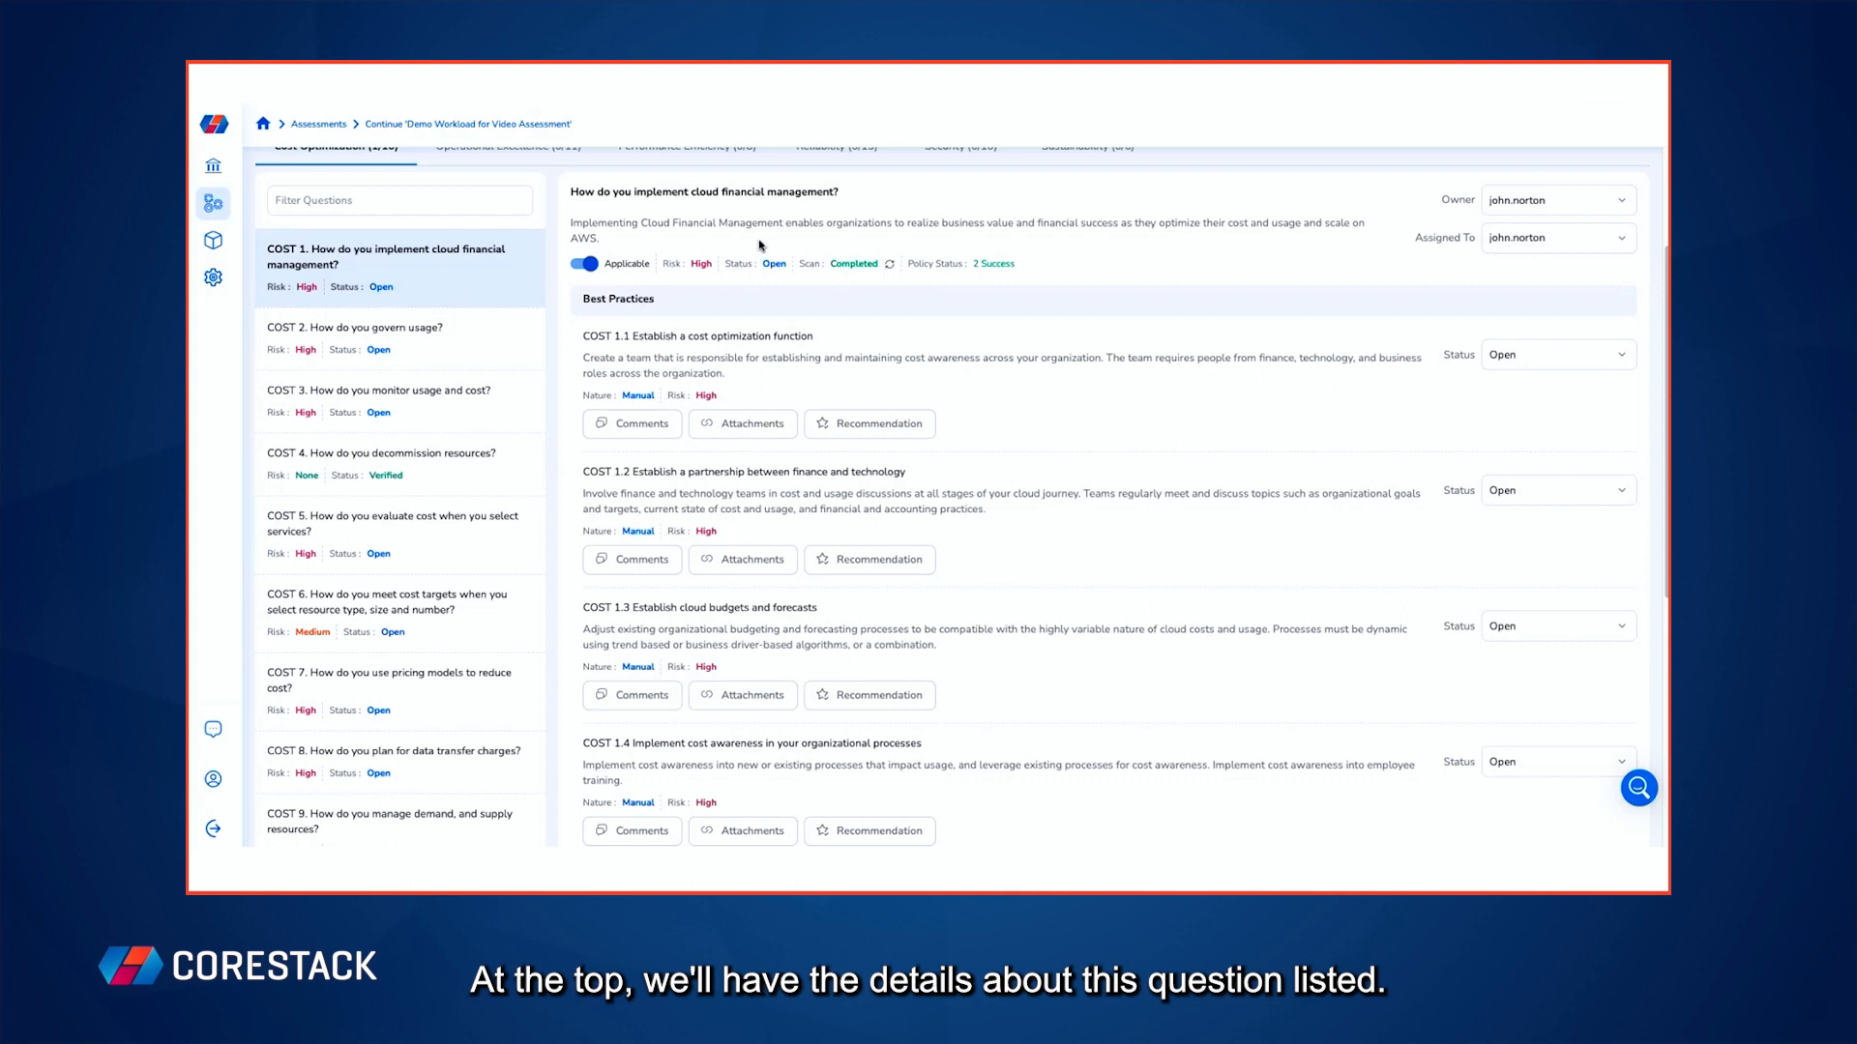
pyautogui.click(587, 263)
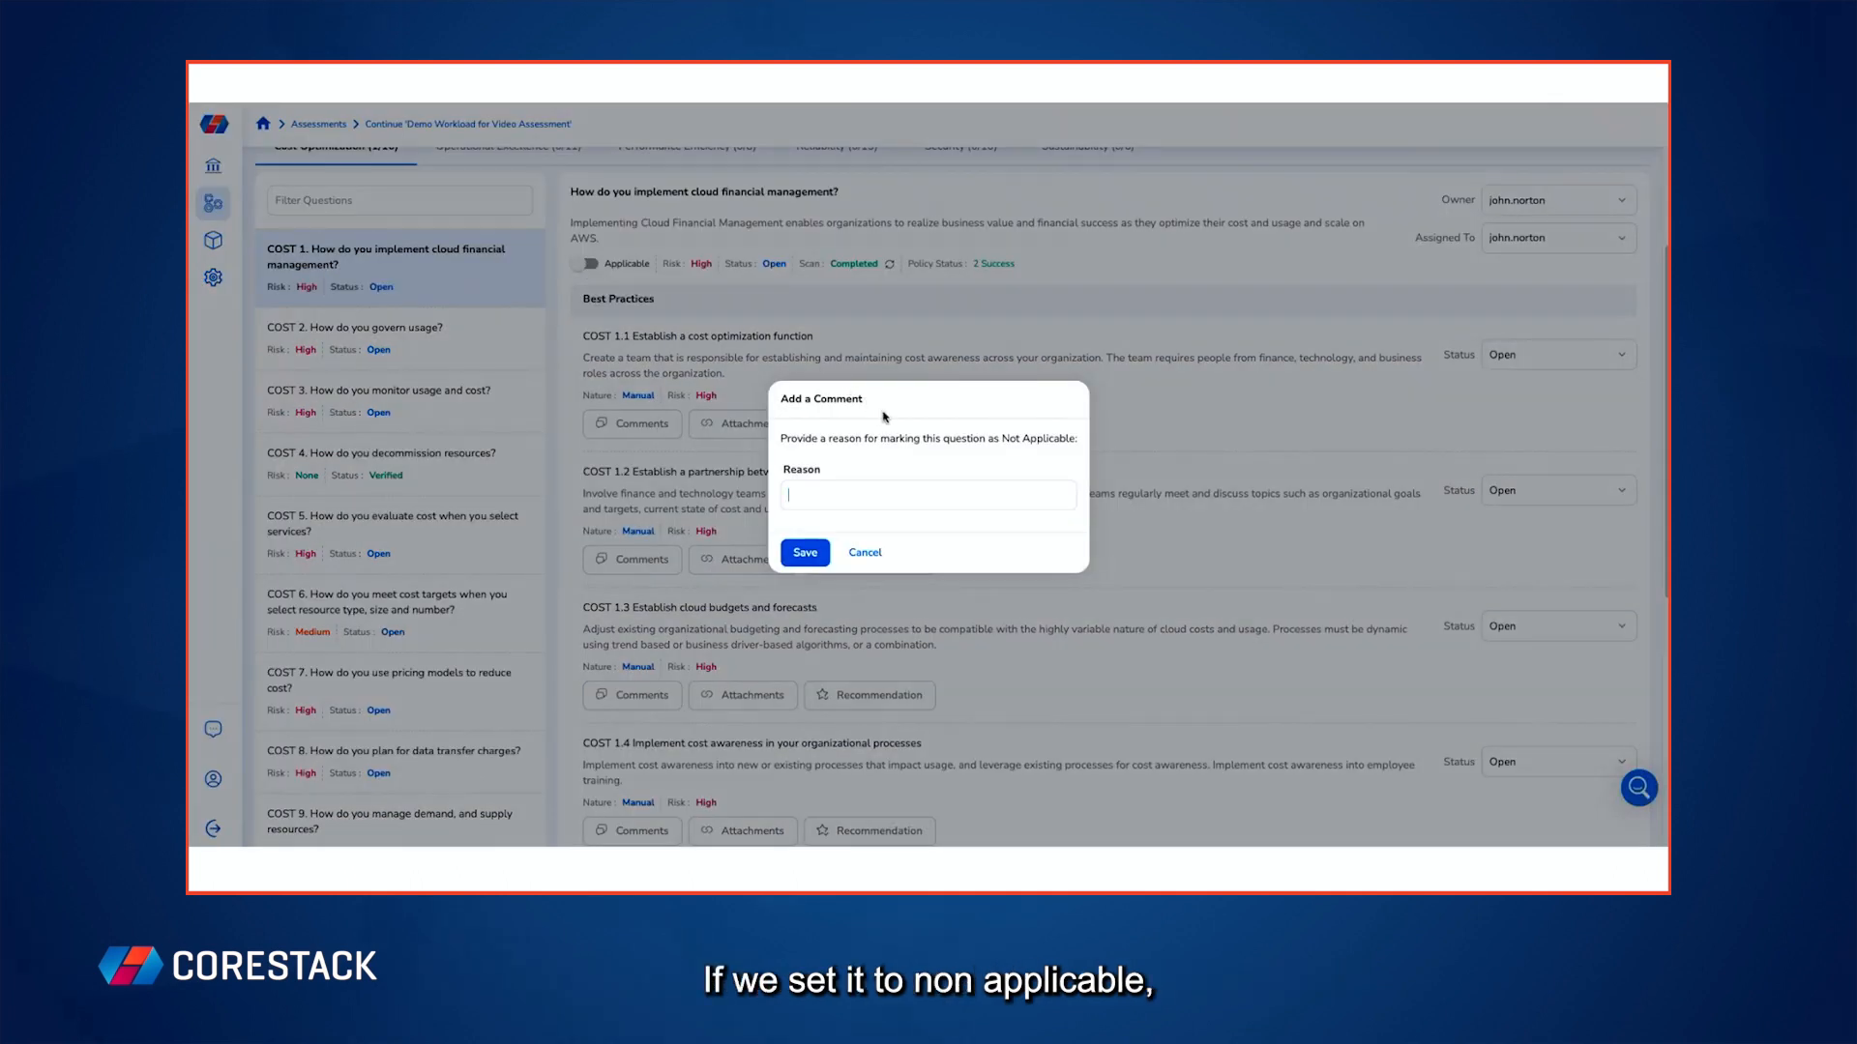
pyautogui.click(863, 556)
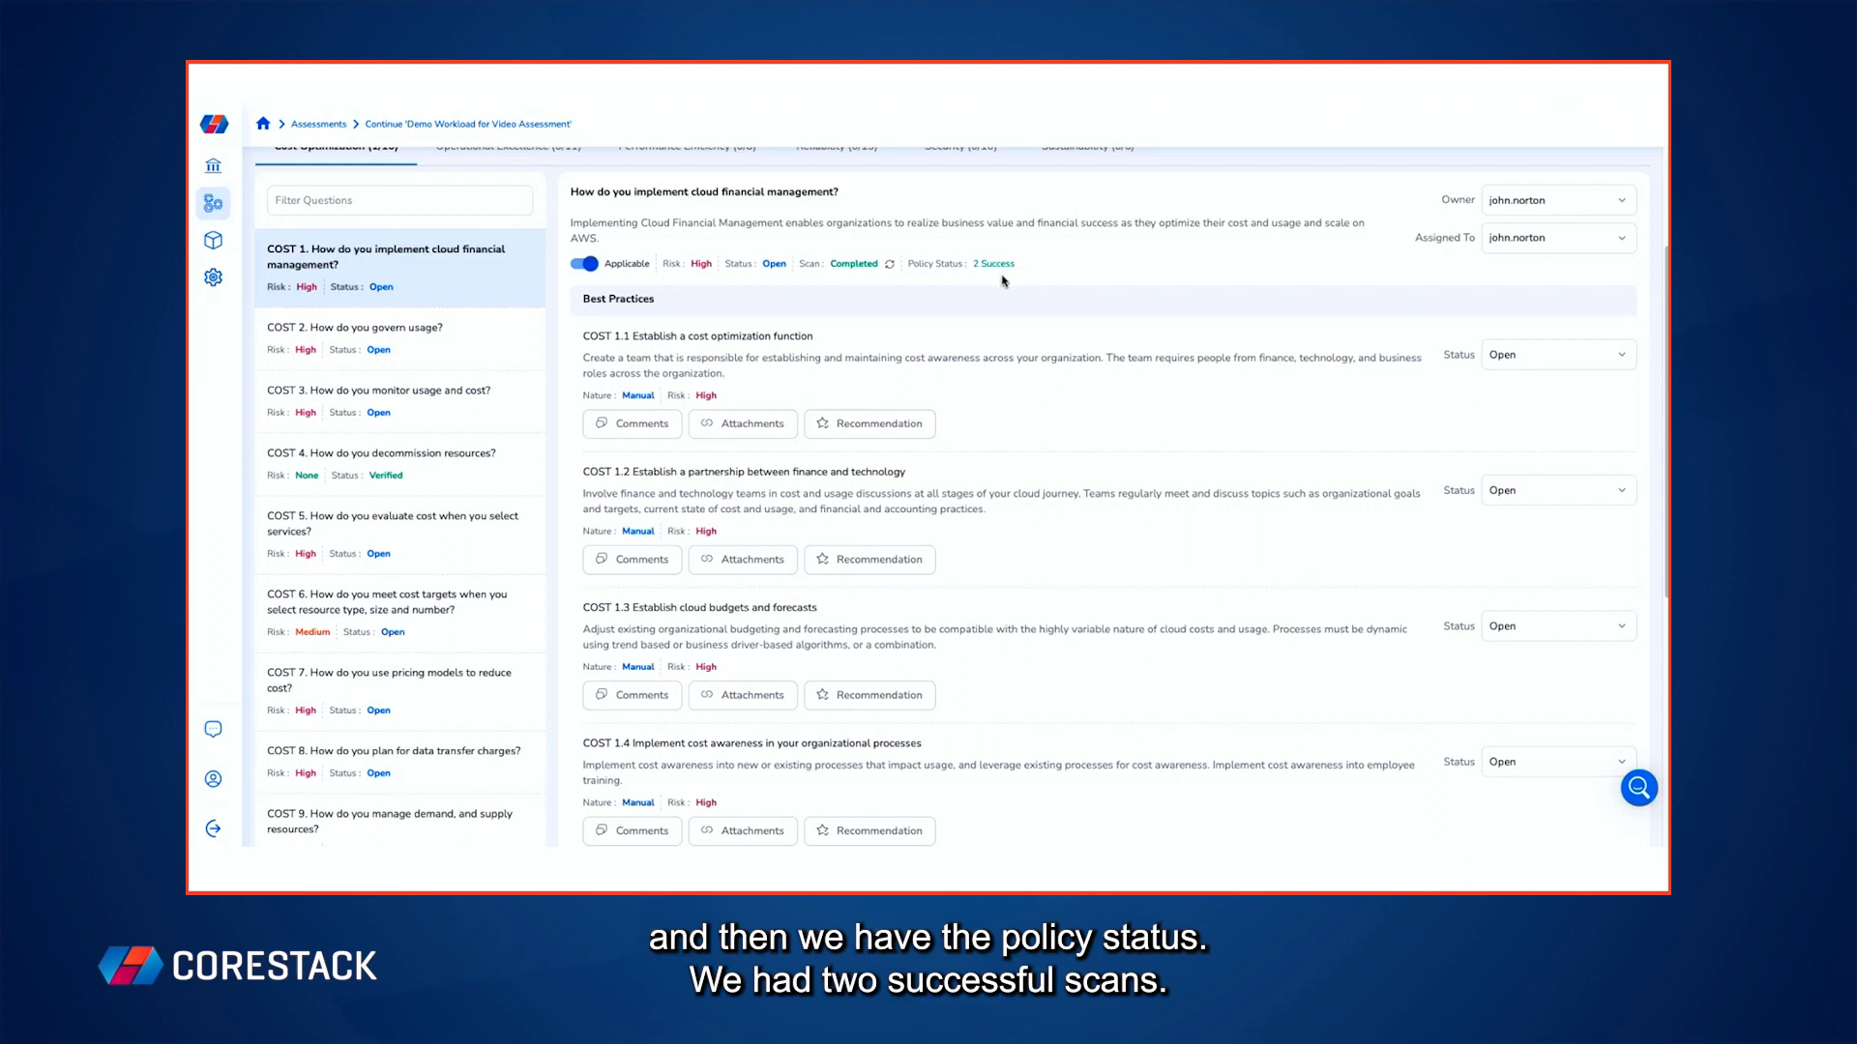
# Step: View the users available as owner and assignee of the COST 1 question, leaving both selections as they are
pyautogui.click(1610, 205)
pyautogui.click(1648, 205)
pyautogui.click(1635, 239)
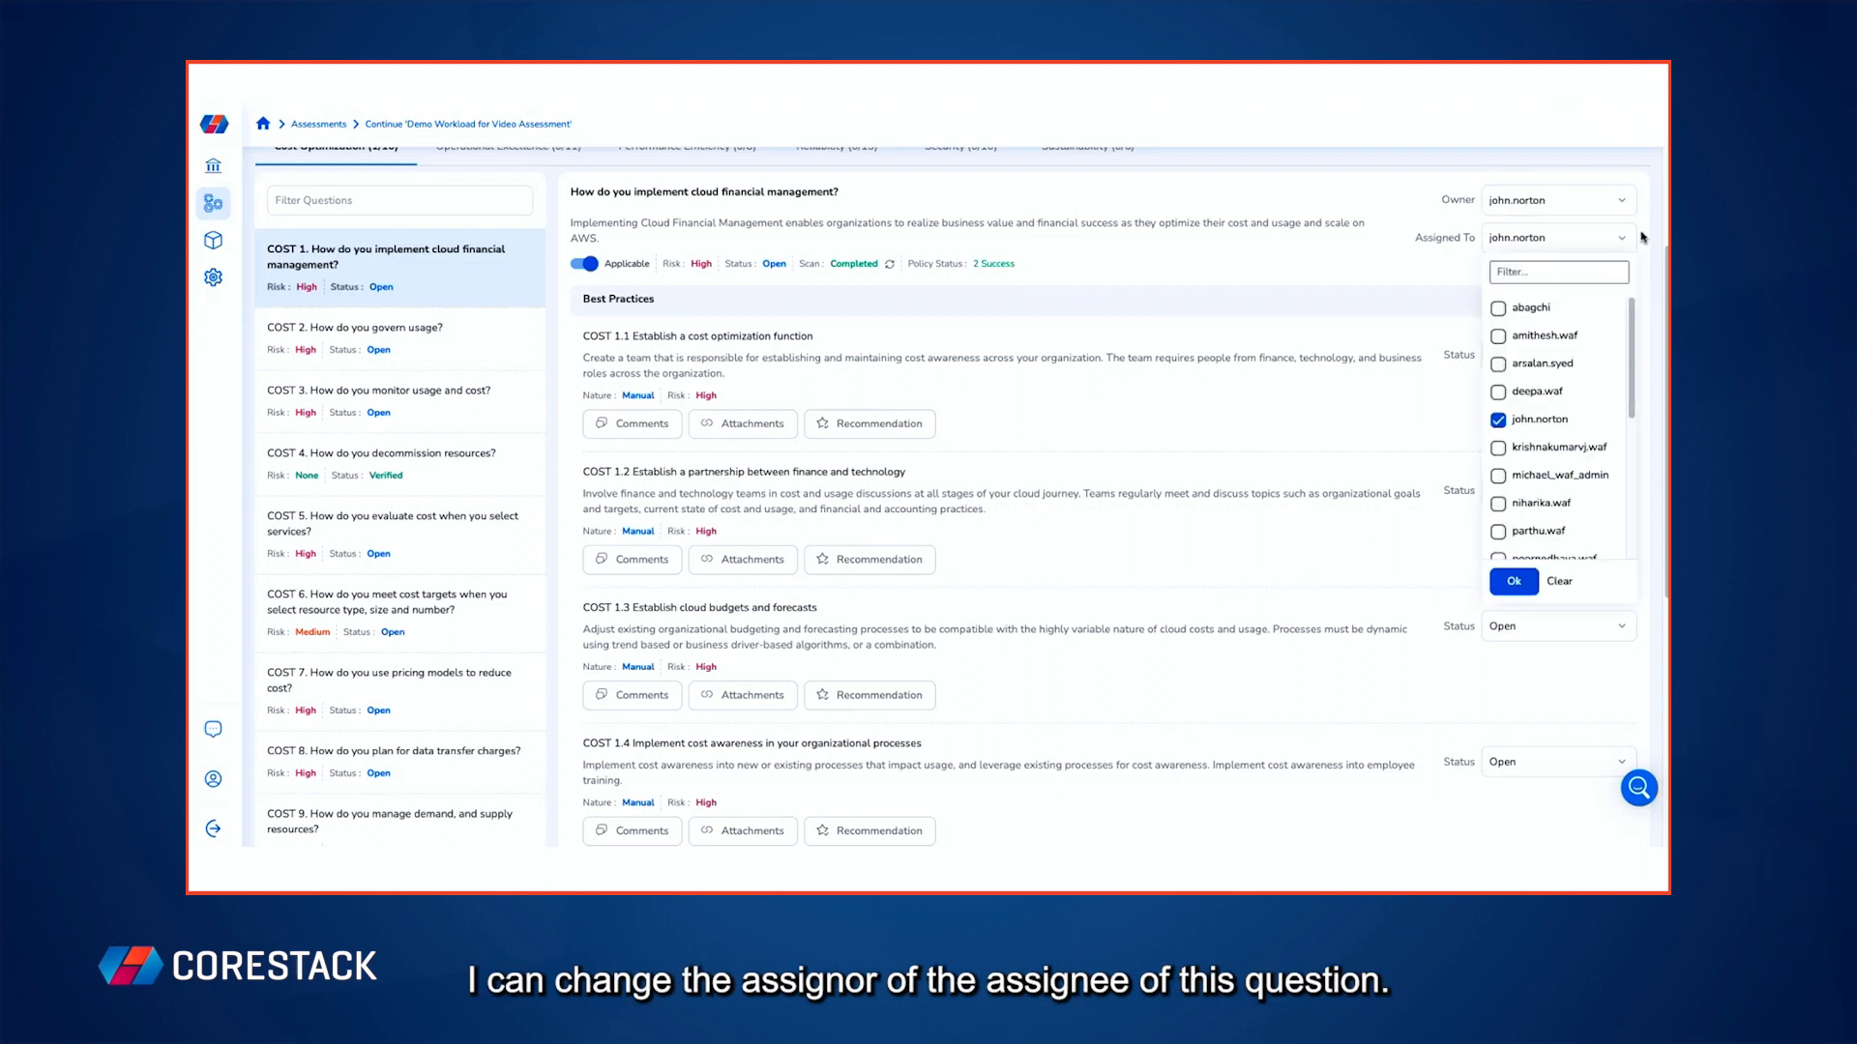
pyautogui.click(1641, 238)
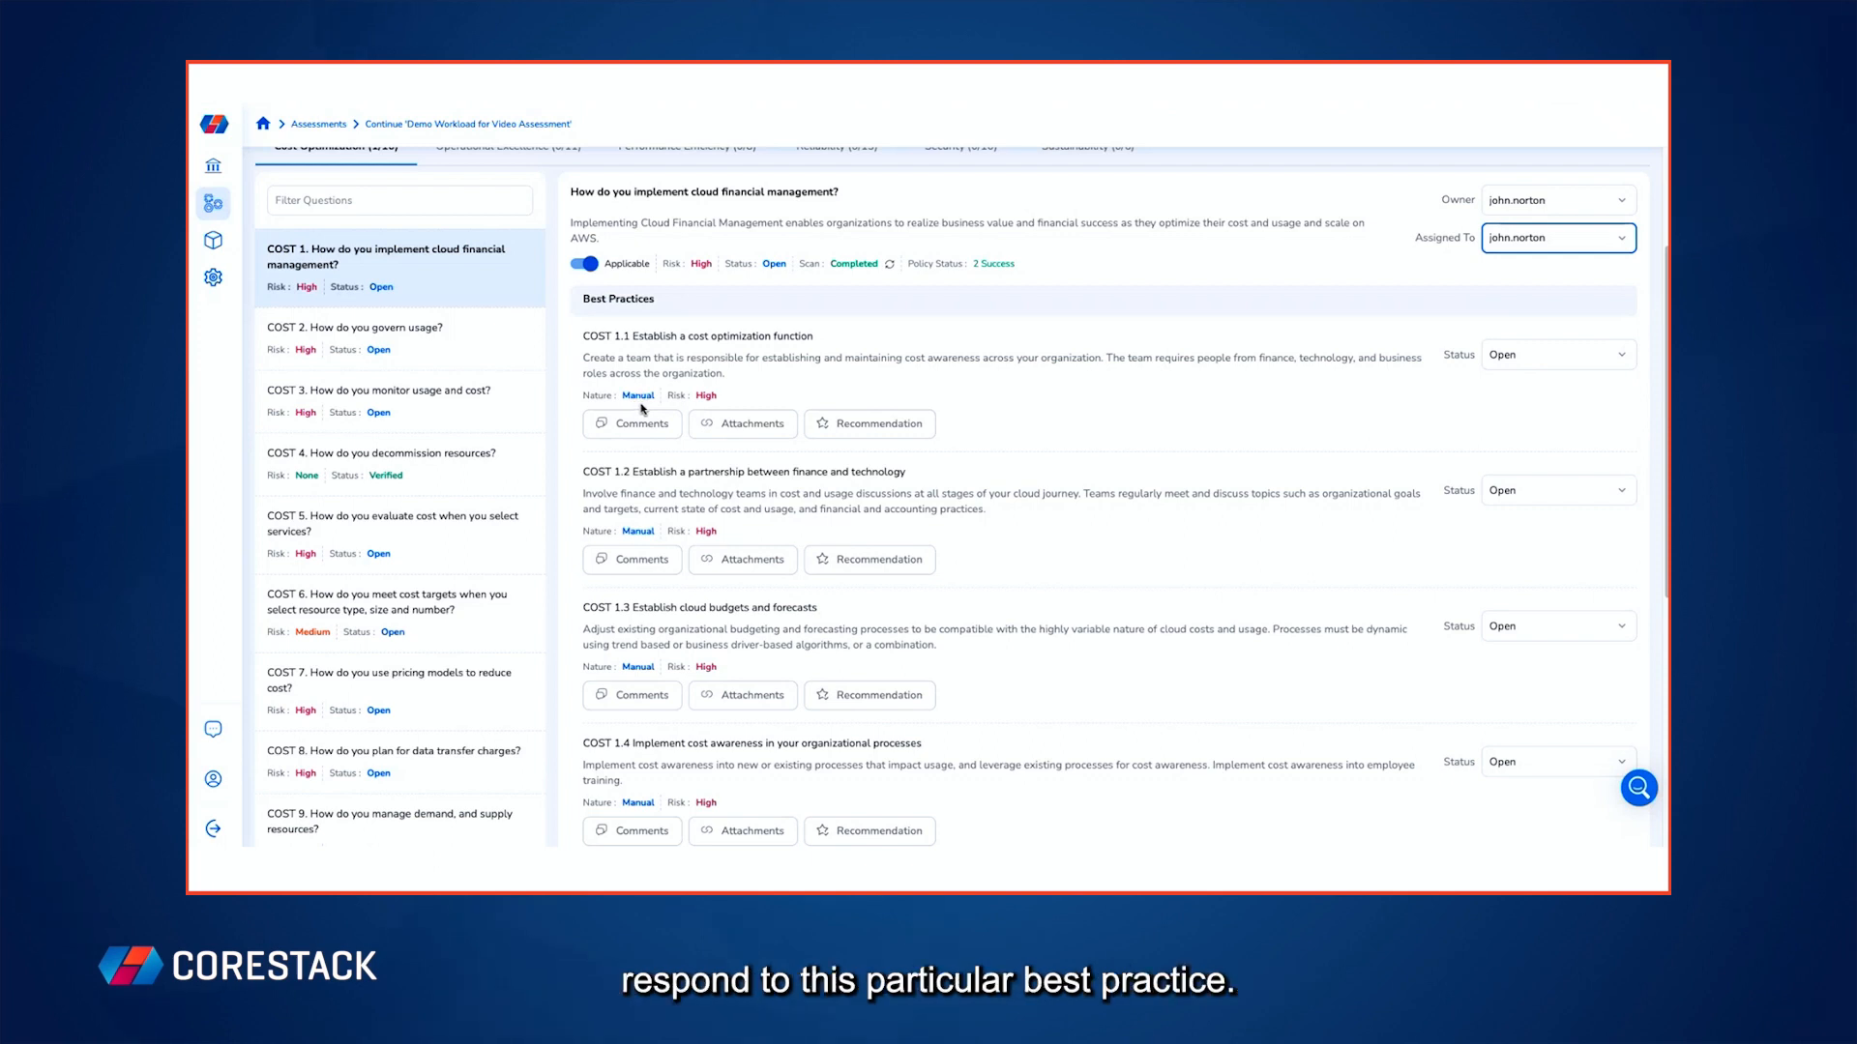
# Step: Look through the comments, attachments, recommendation and status options of best practice COST 1.1
pyautogui.click(646, 432)
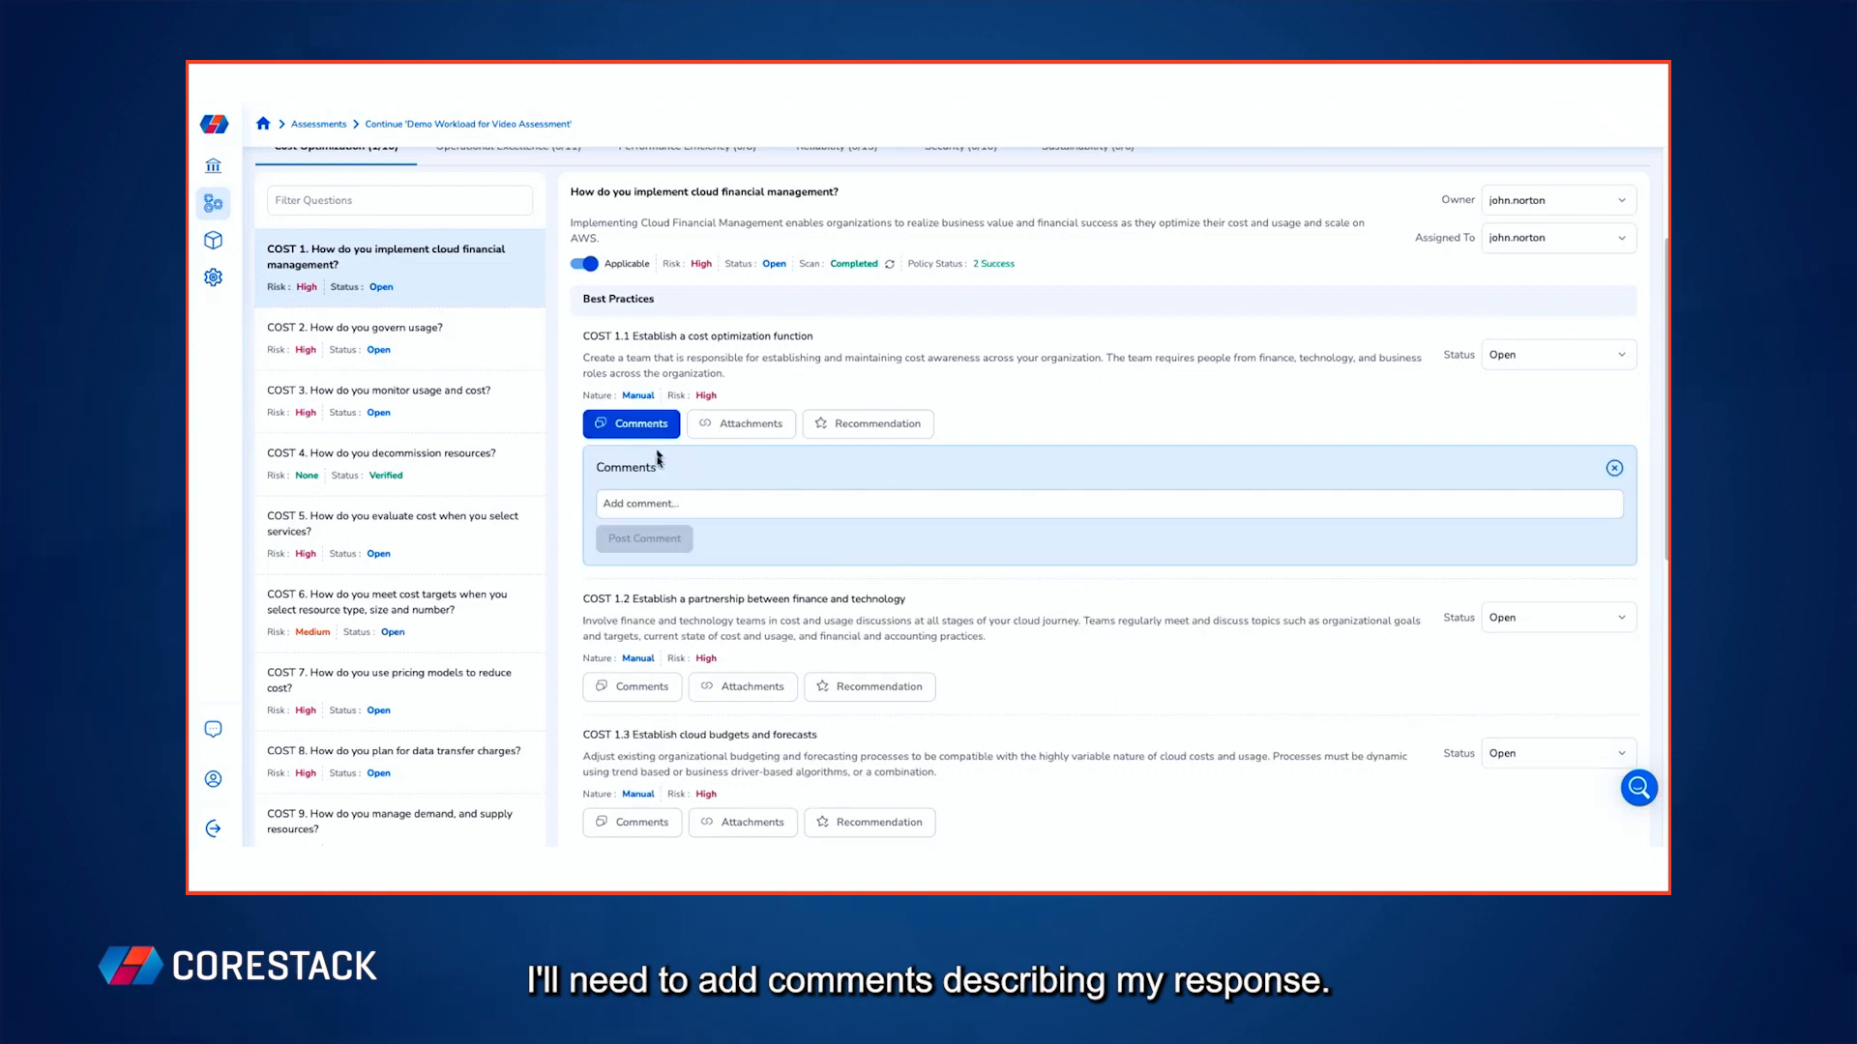
pyautogui.click(1614, 468)
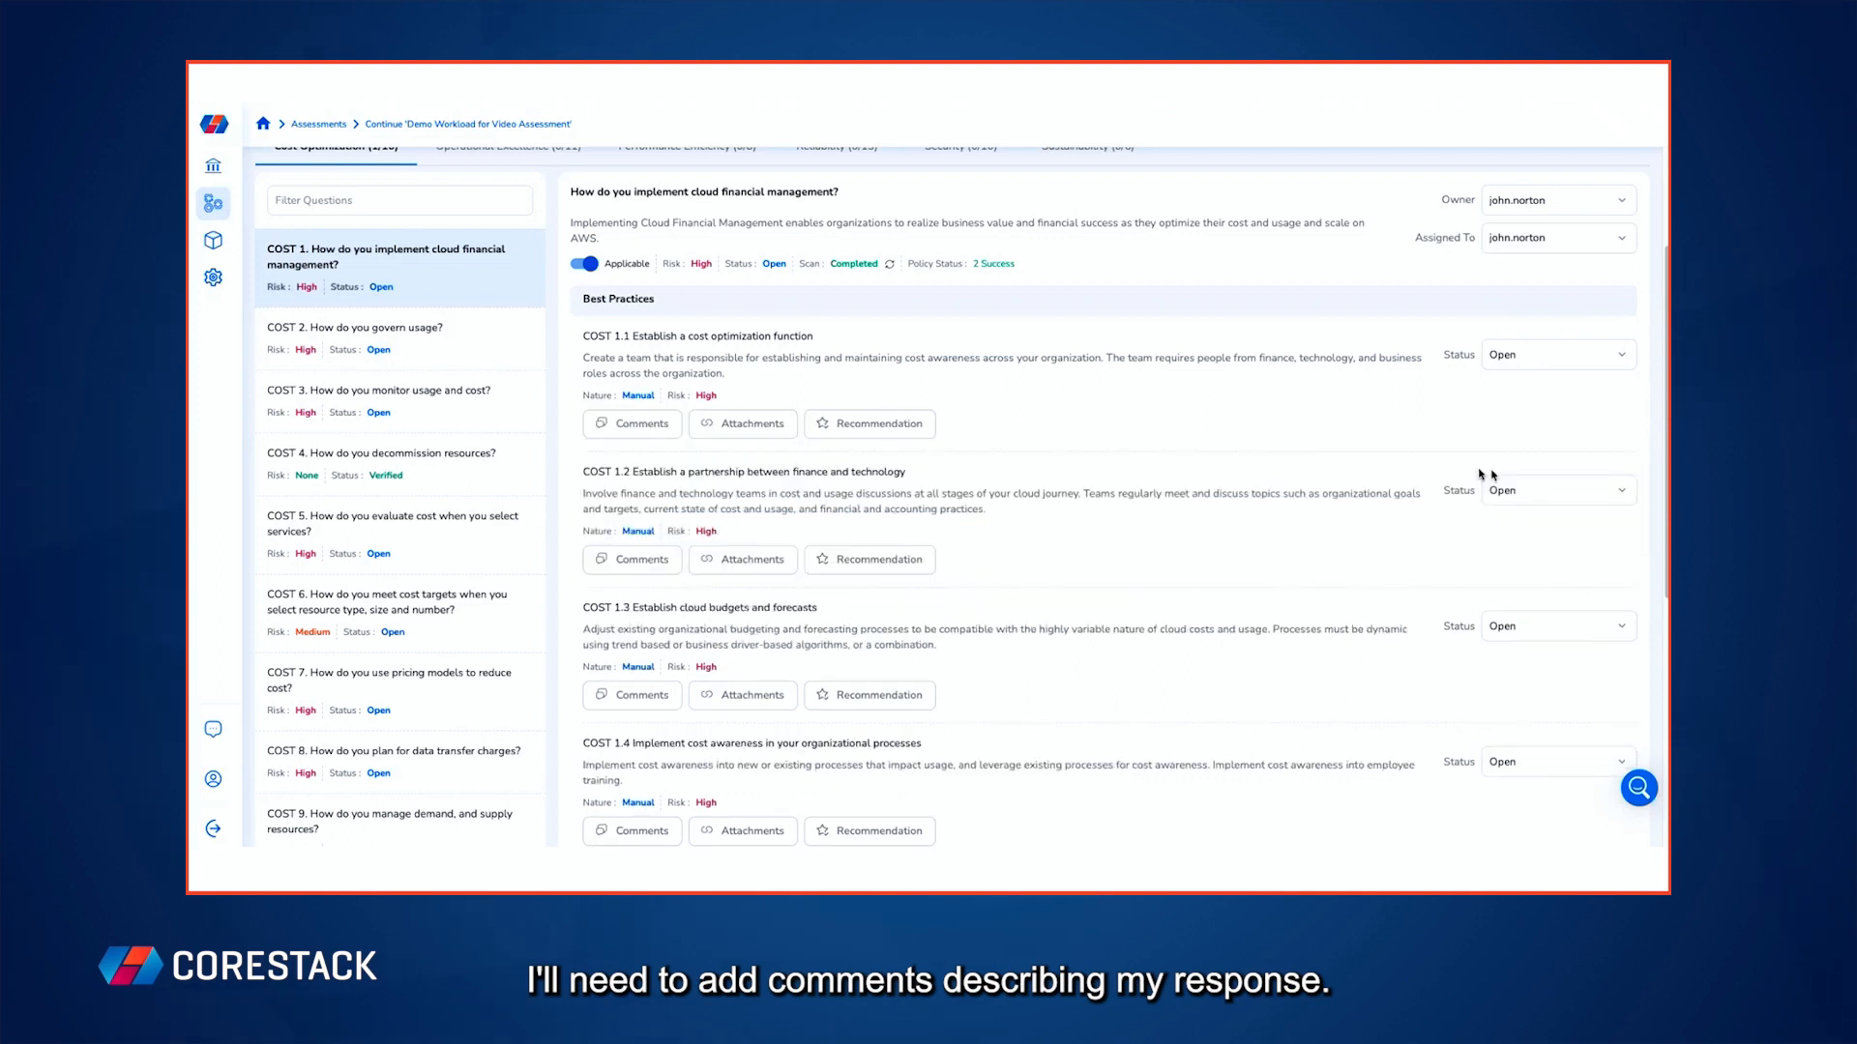
pyautogui.click(791, 428)
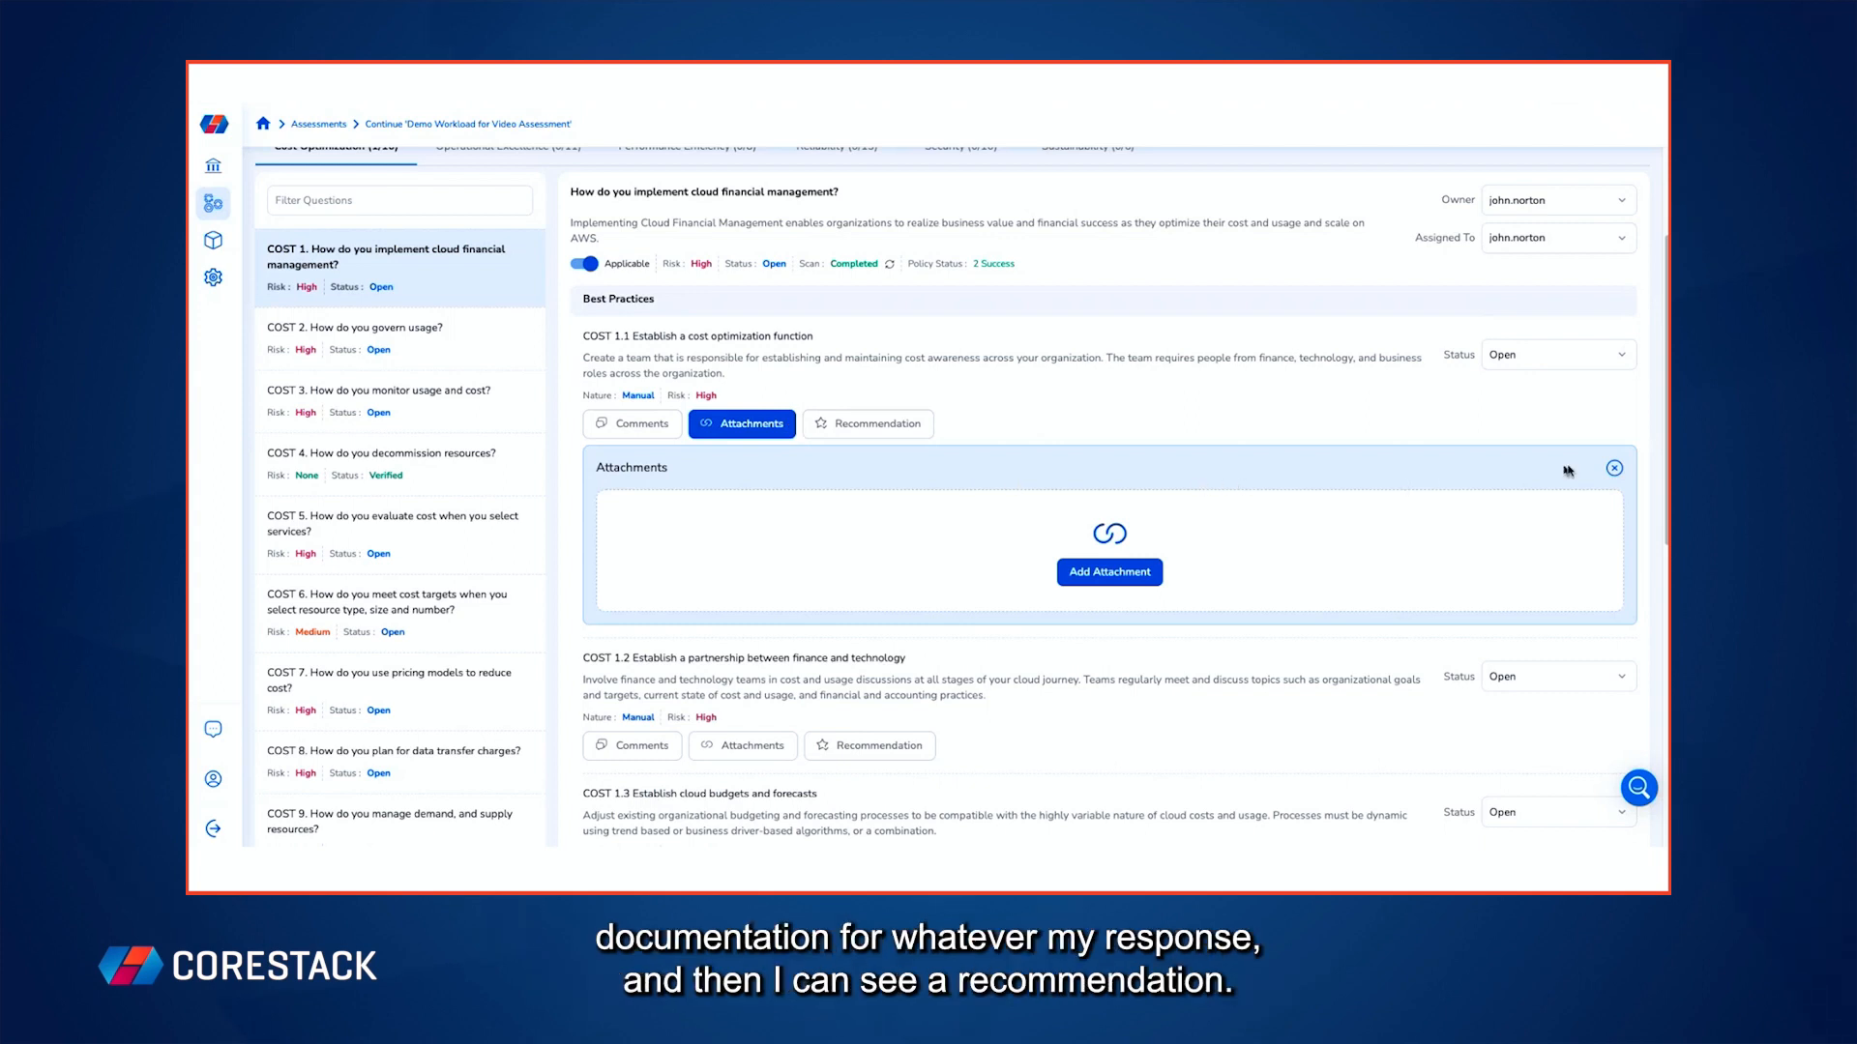
pyautogui.click(1613, 470)
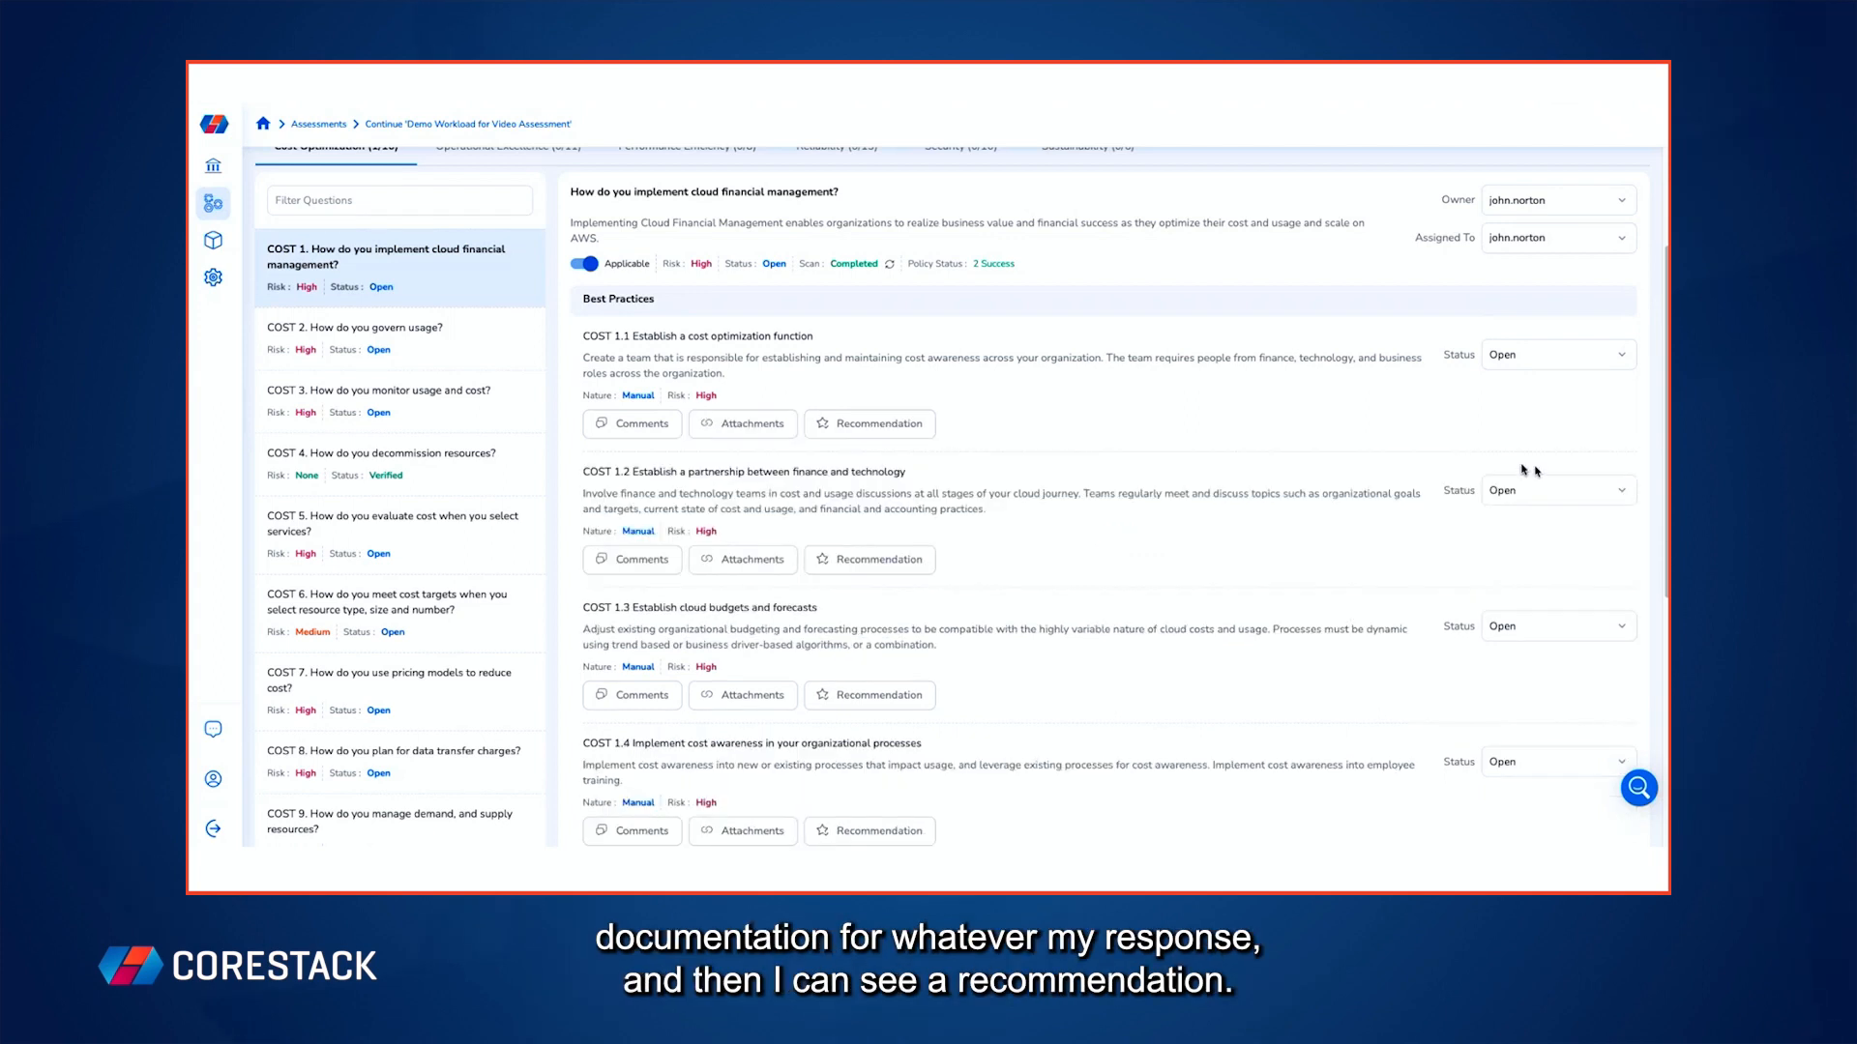
pyautogui.click(882, 426)
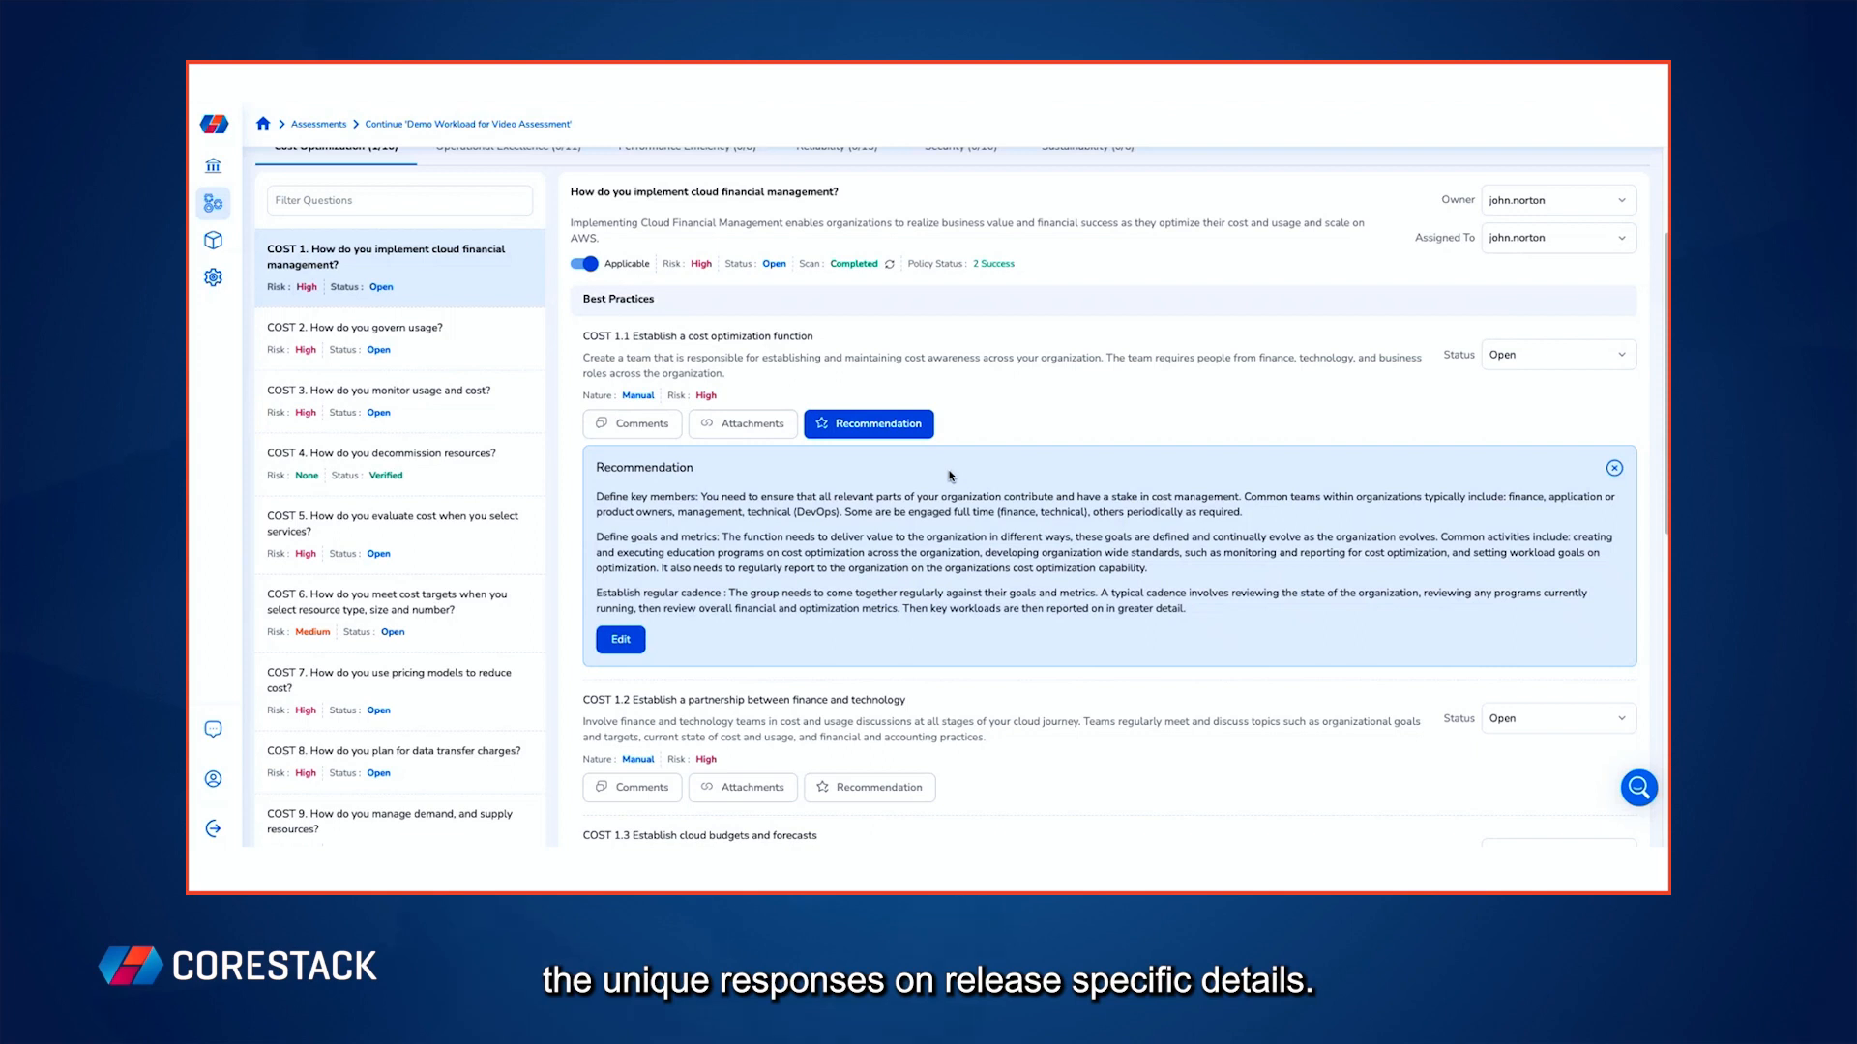
pyautogui.click(1614, 469)
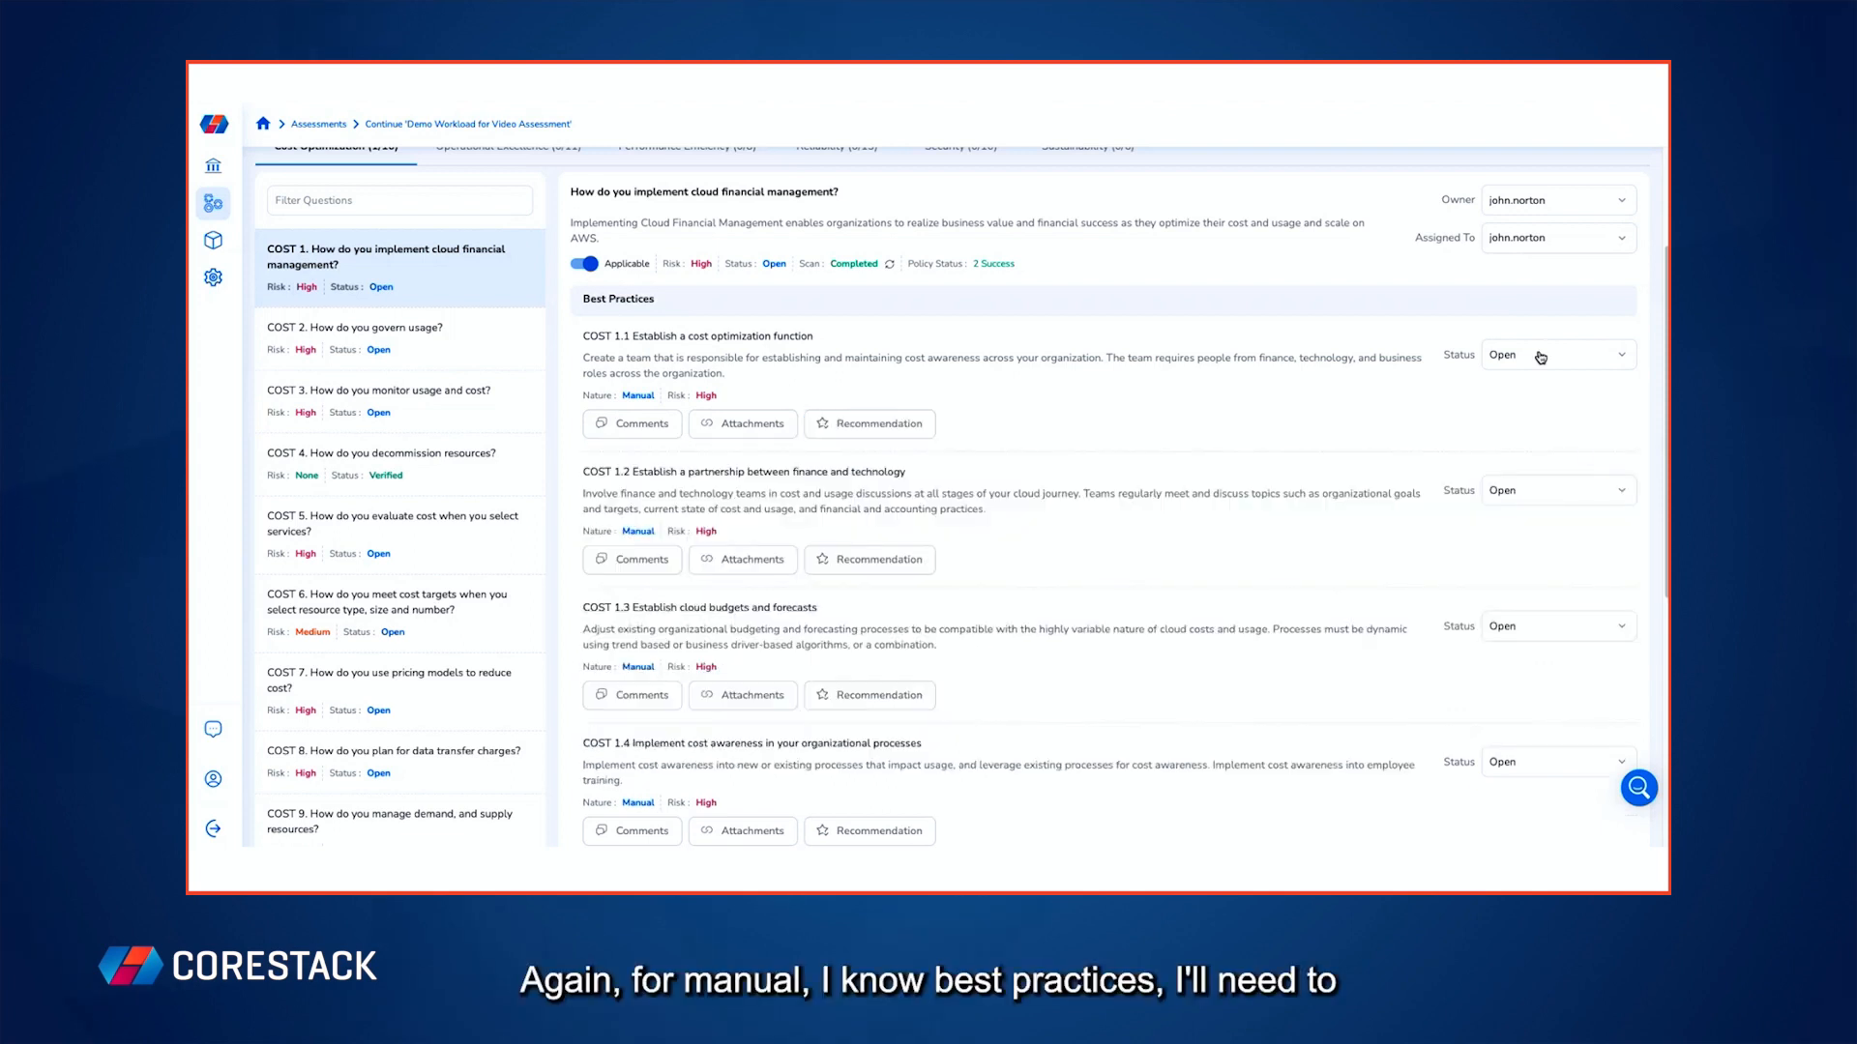
pyautogui.click(1543, 360)
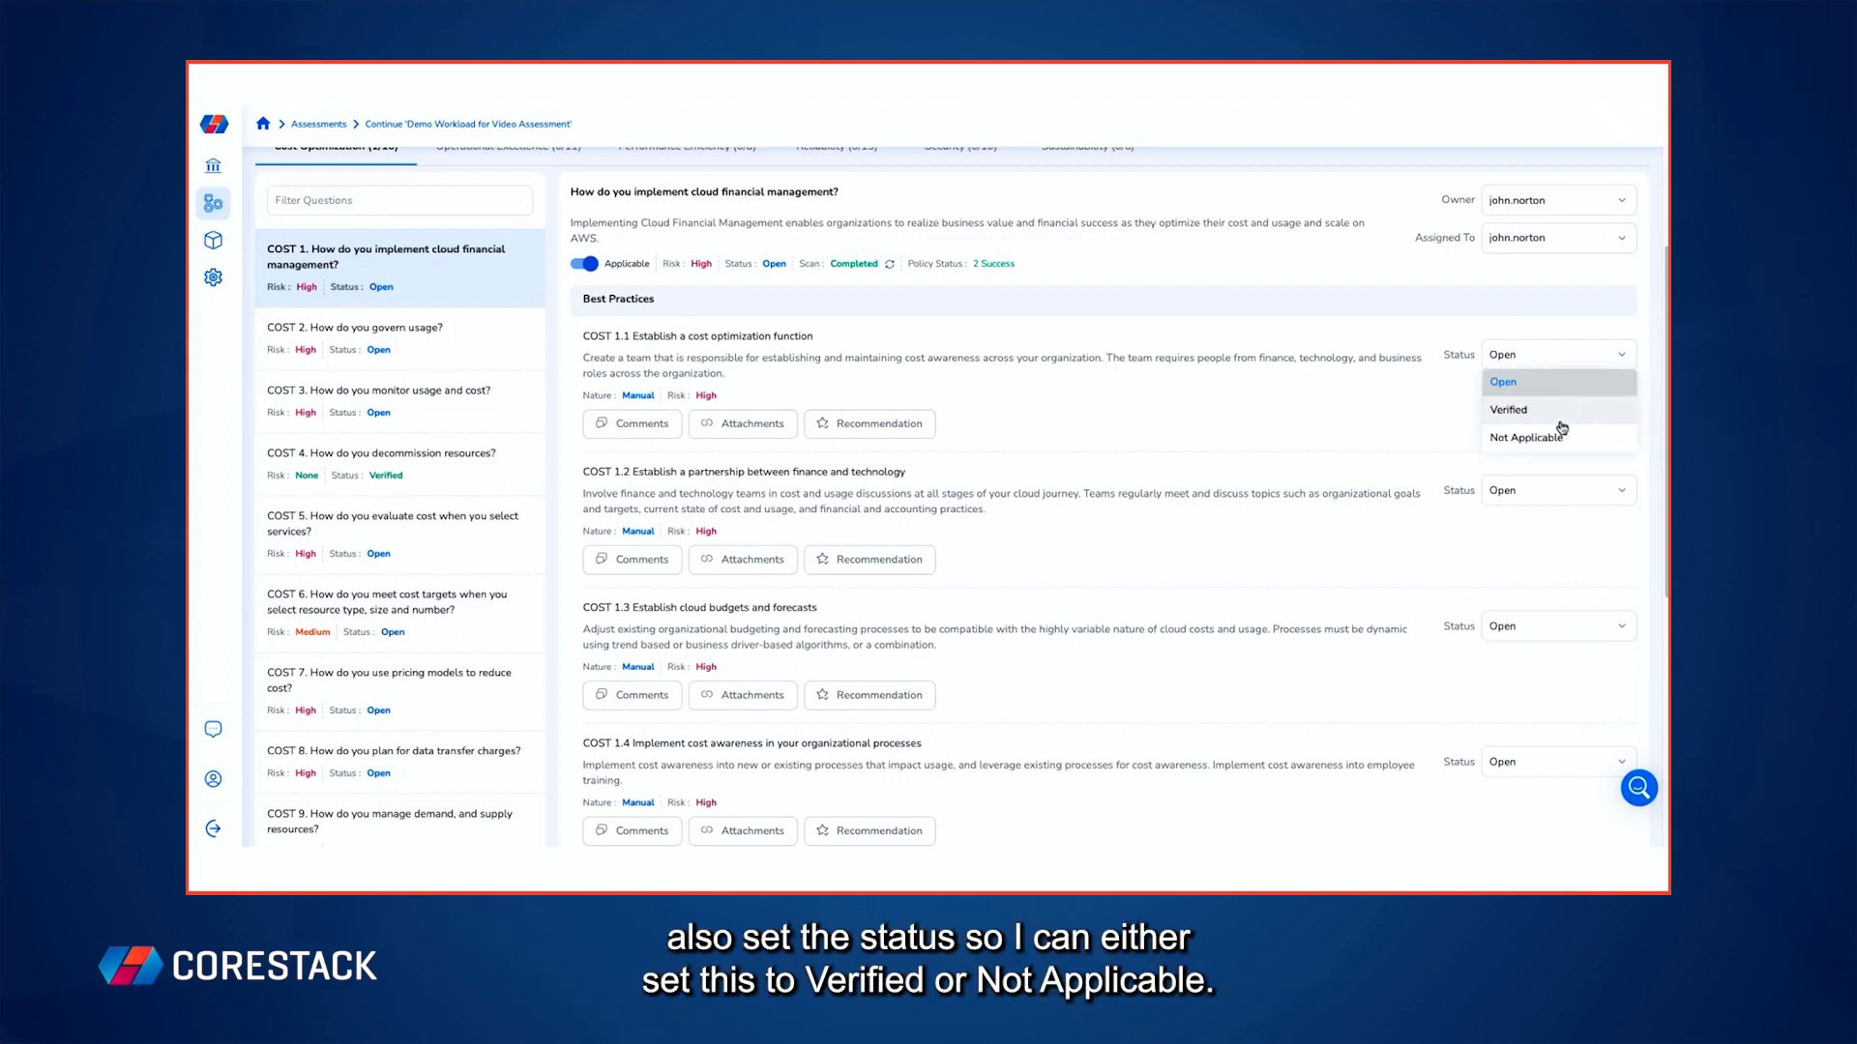
pyautogui.click(1404, 401)
# Step: Examine the successful policies behind automated best practice COST 1.6 "Monitor cost proactively", including the policy description of the forecasted cost check
pyautogui.scroll(-5, 1031, 378)
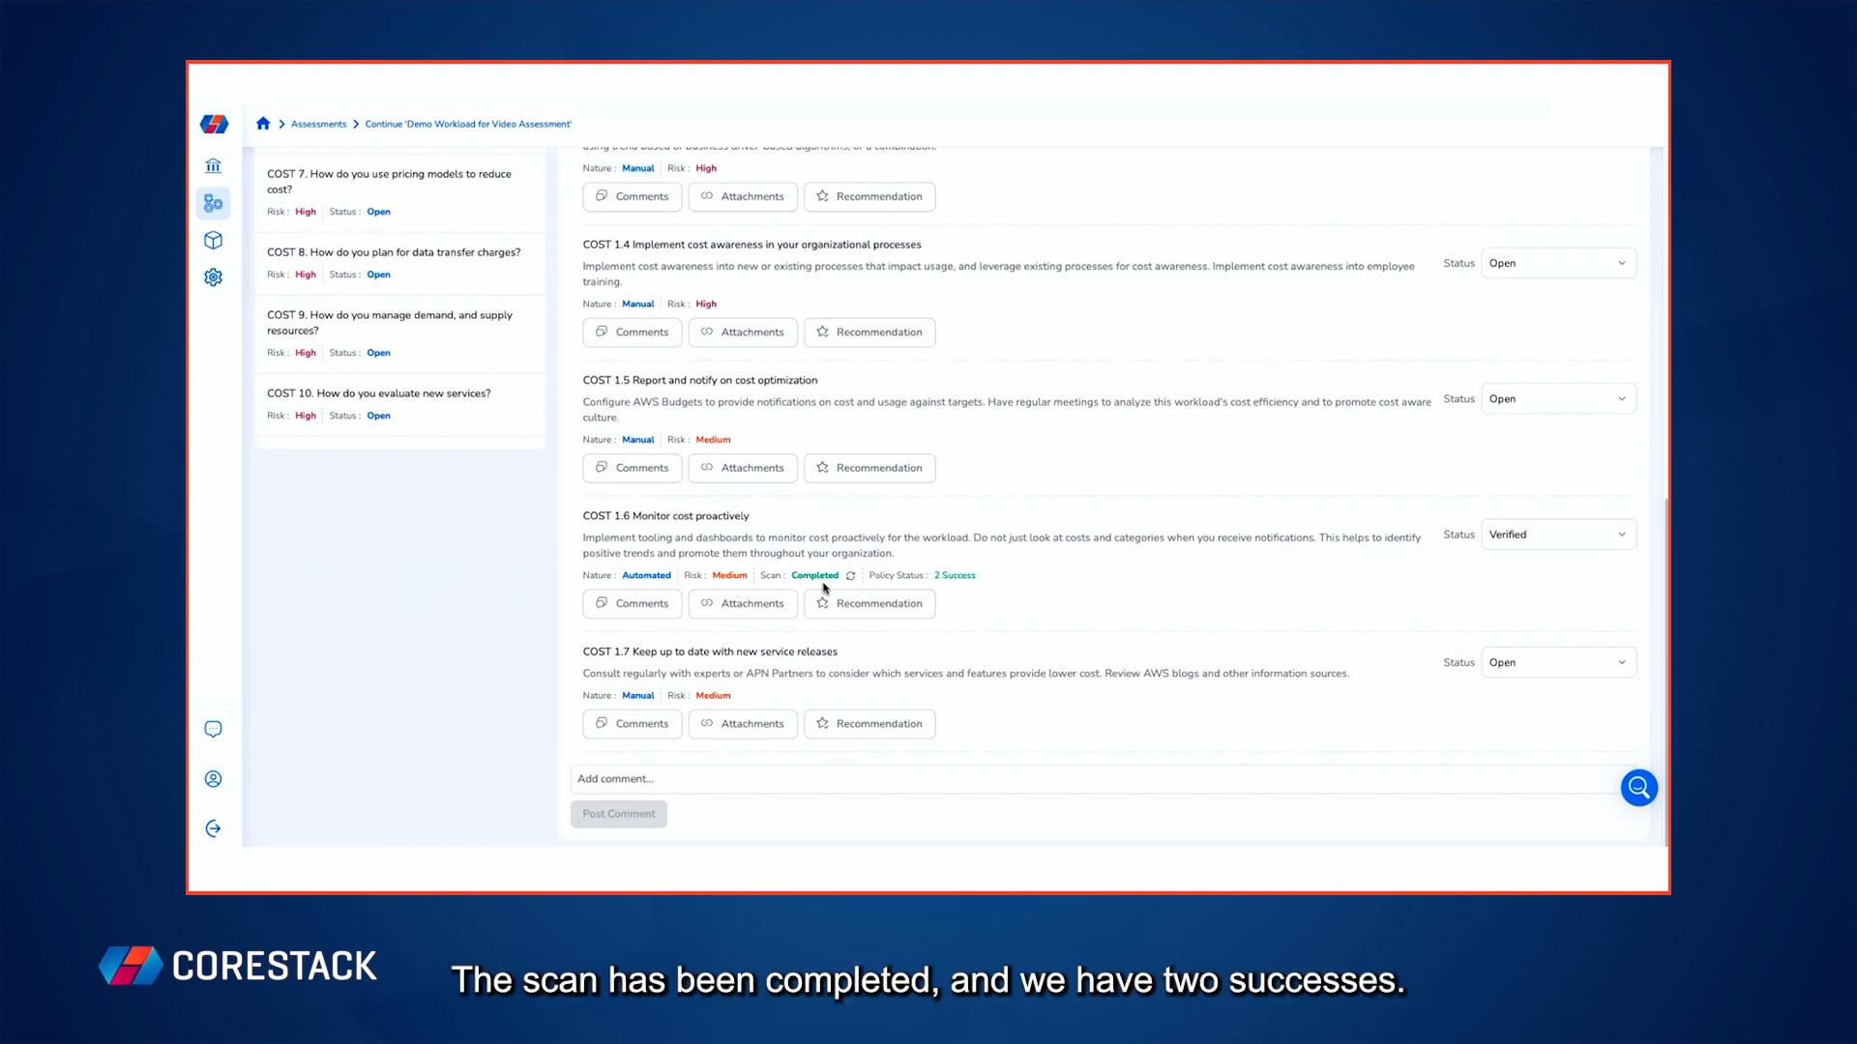
pyautogui.click(956, 579)
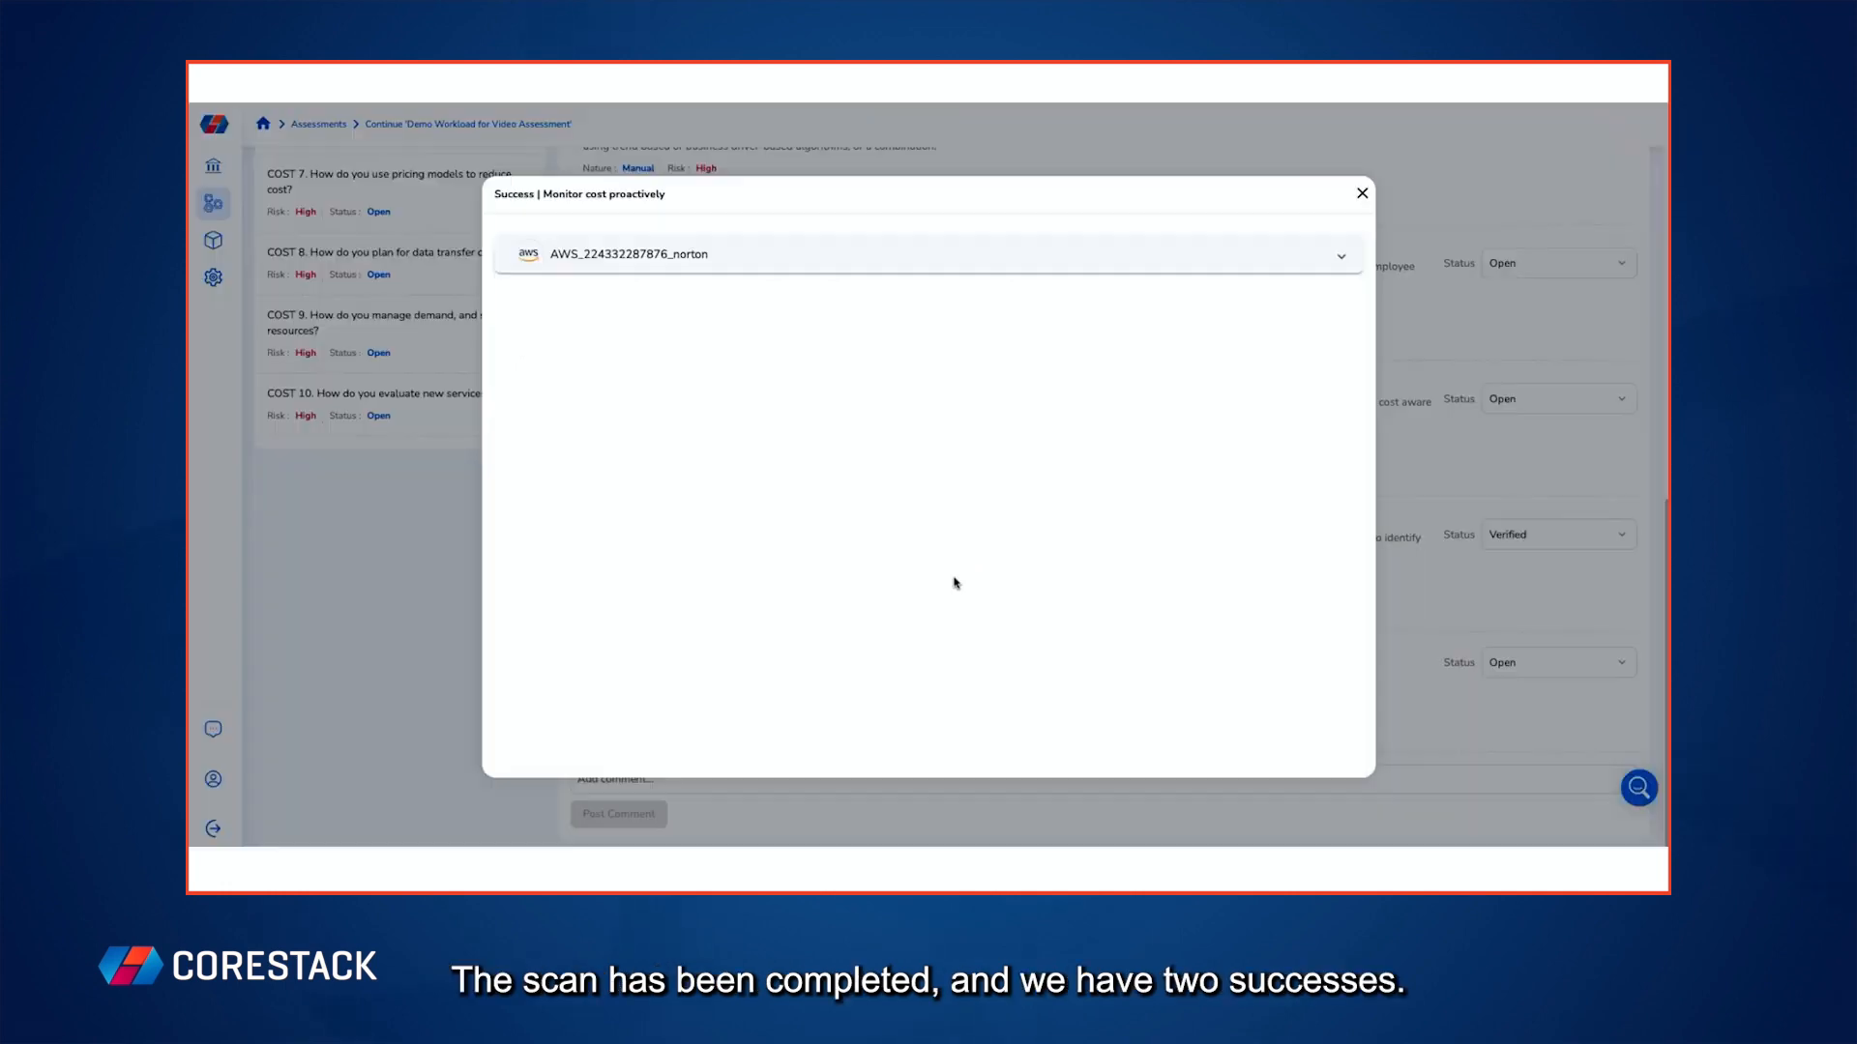
pyautogui.click(887, 269)
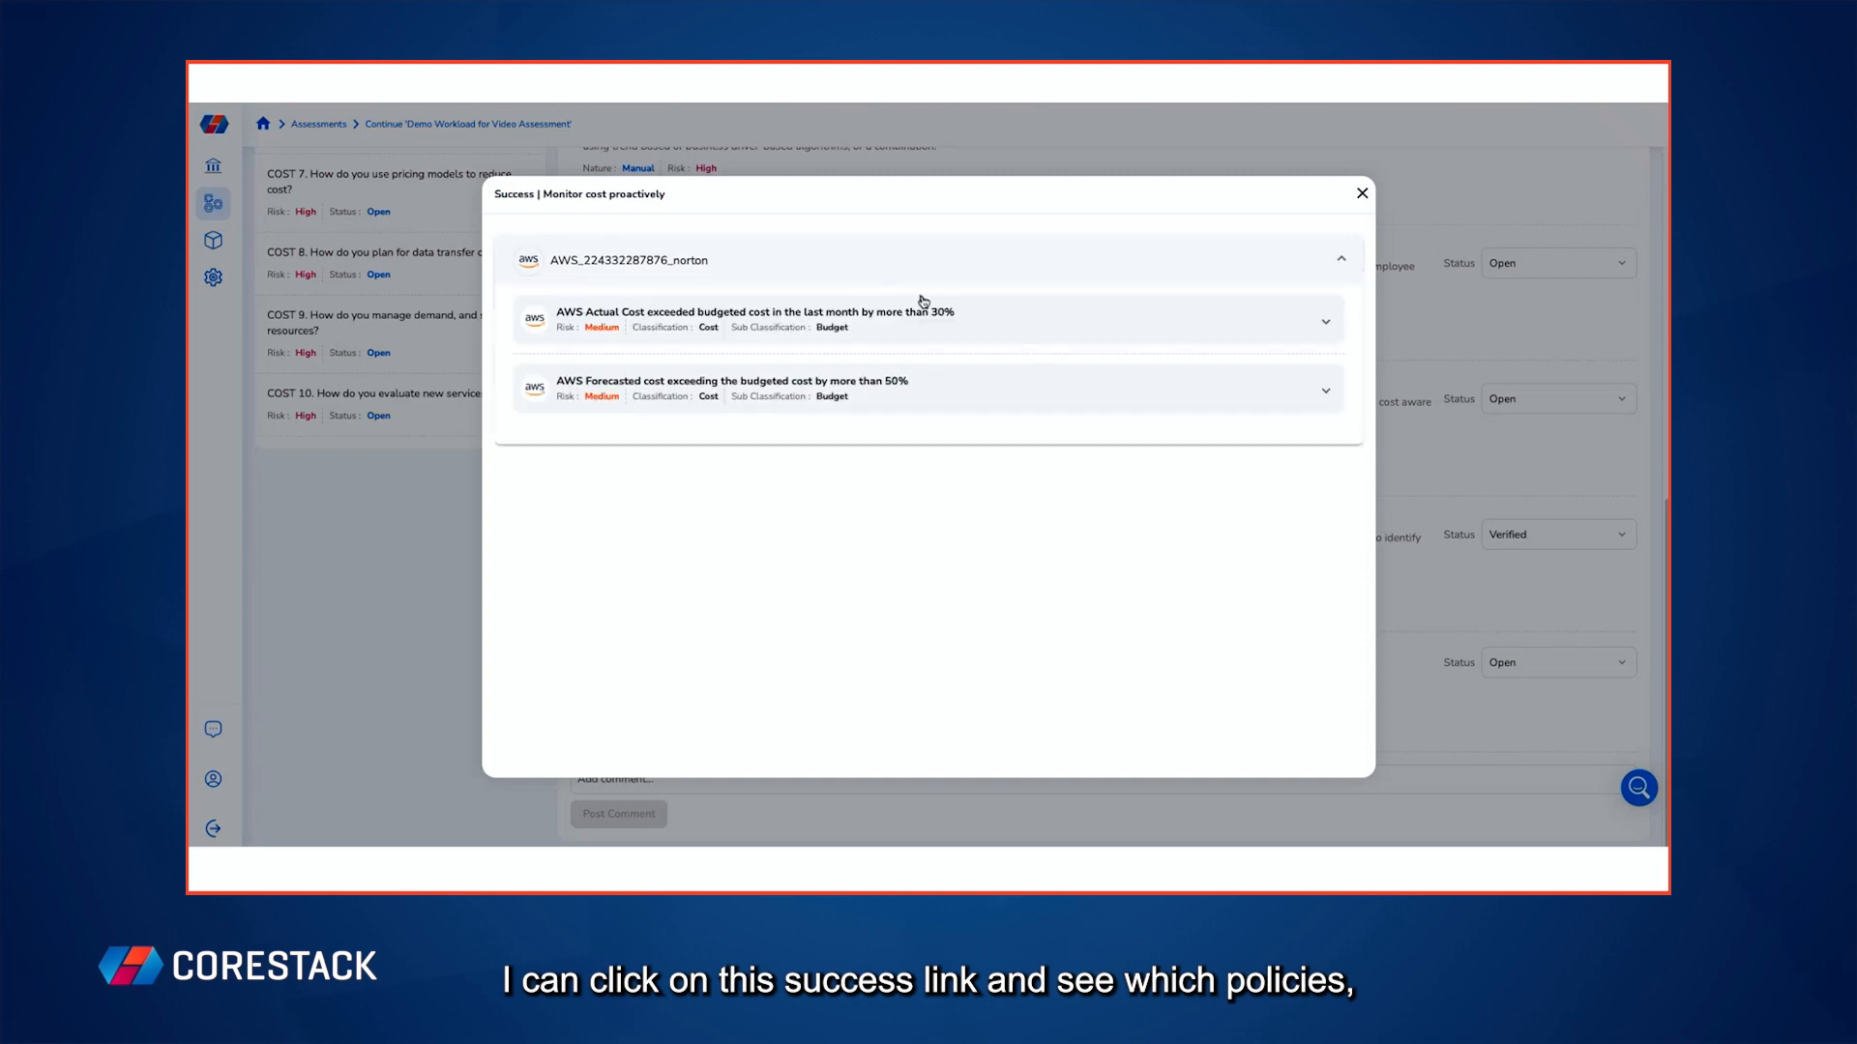
pyautogui.click(979, 326)
pyautogui.click(987, 430)
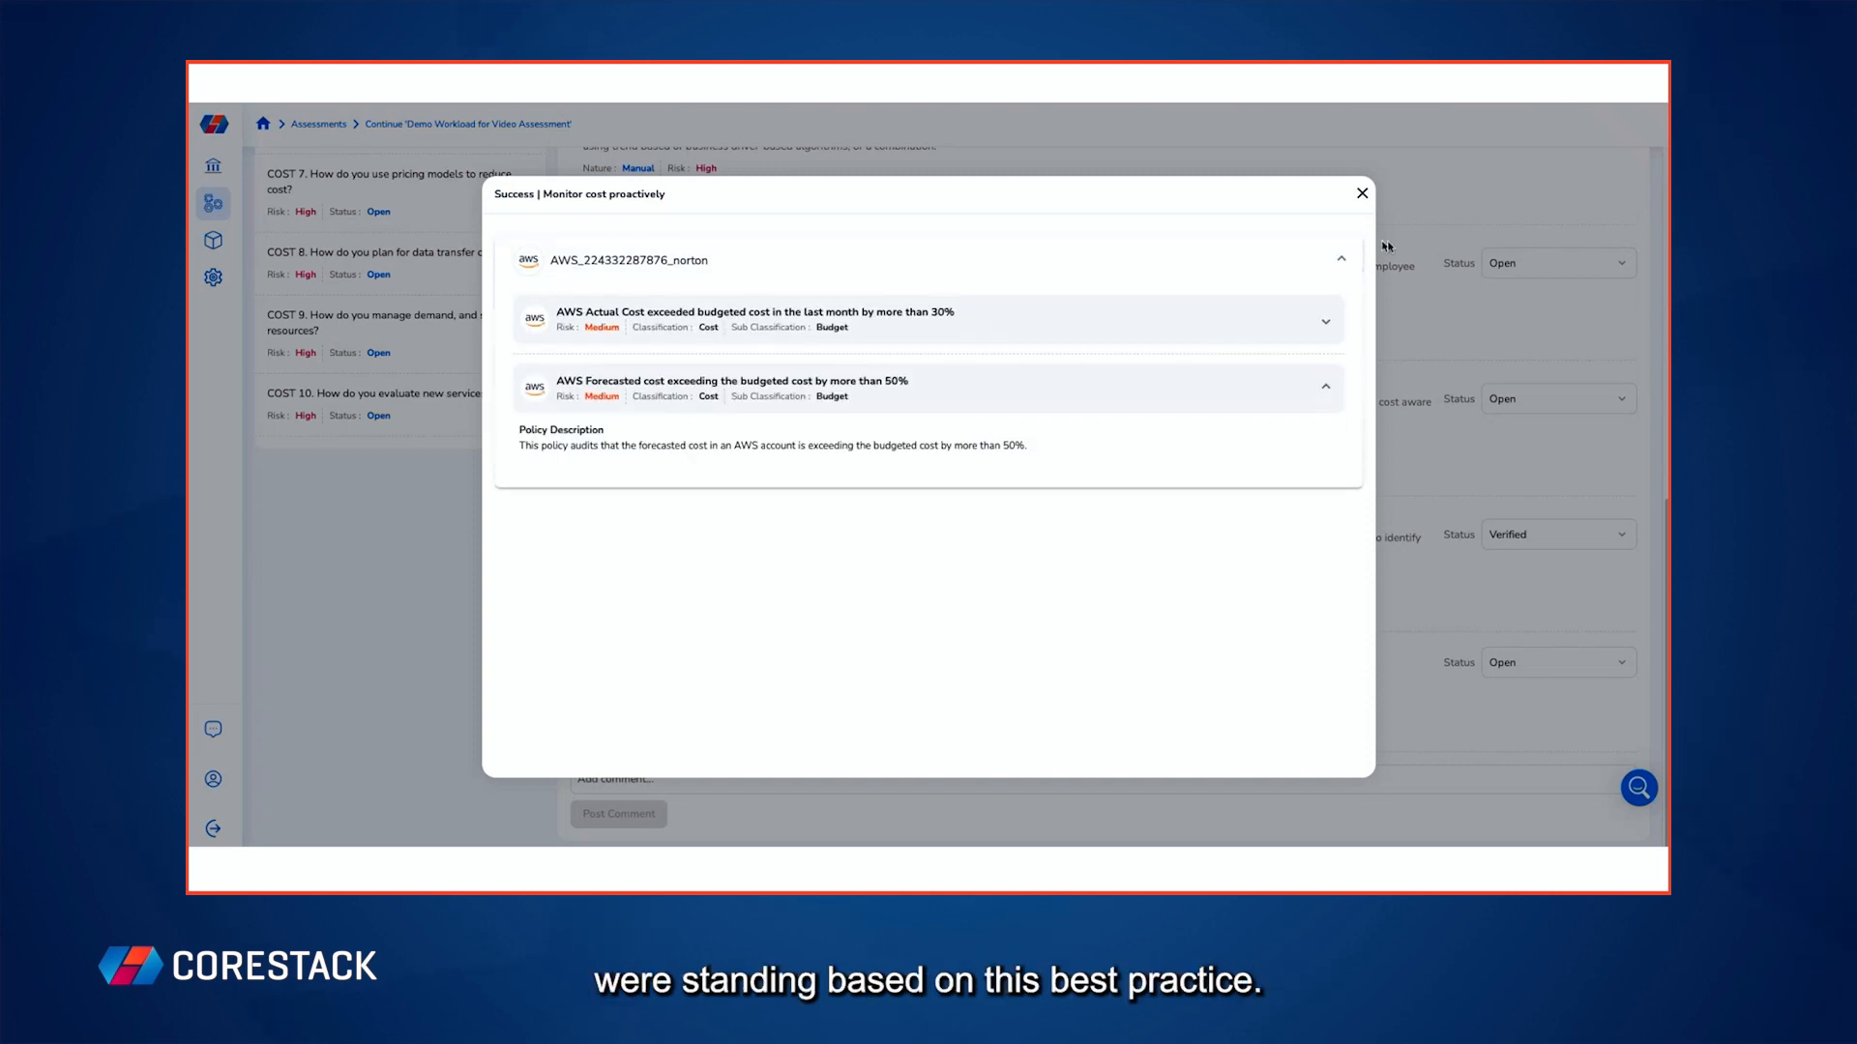
pyautogui.click(1361, 196)
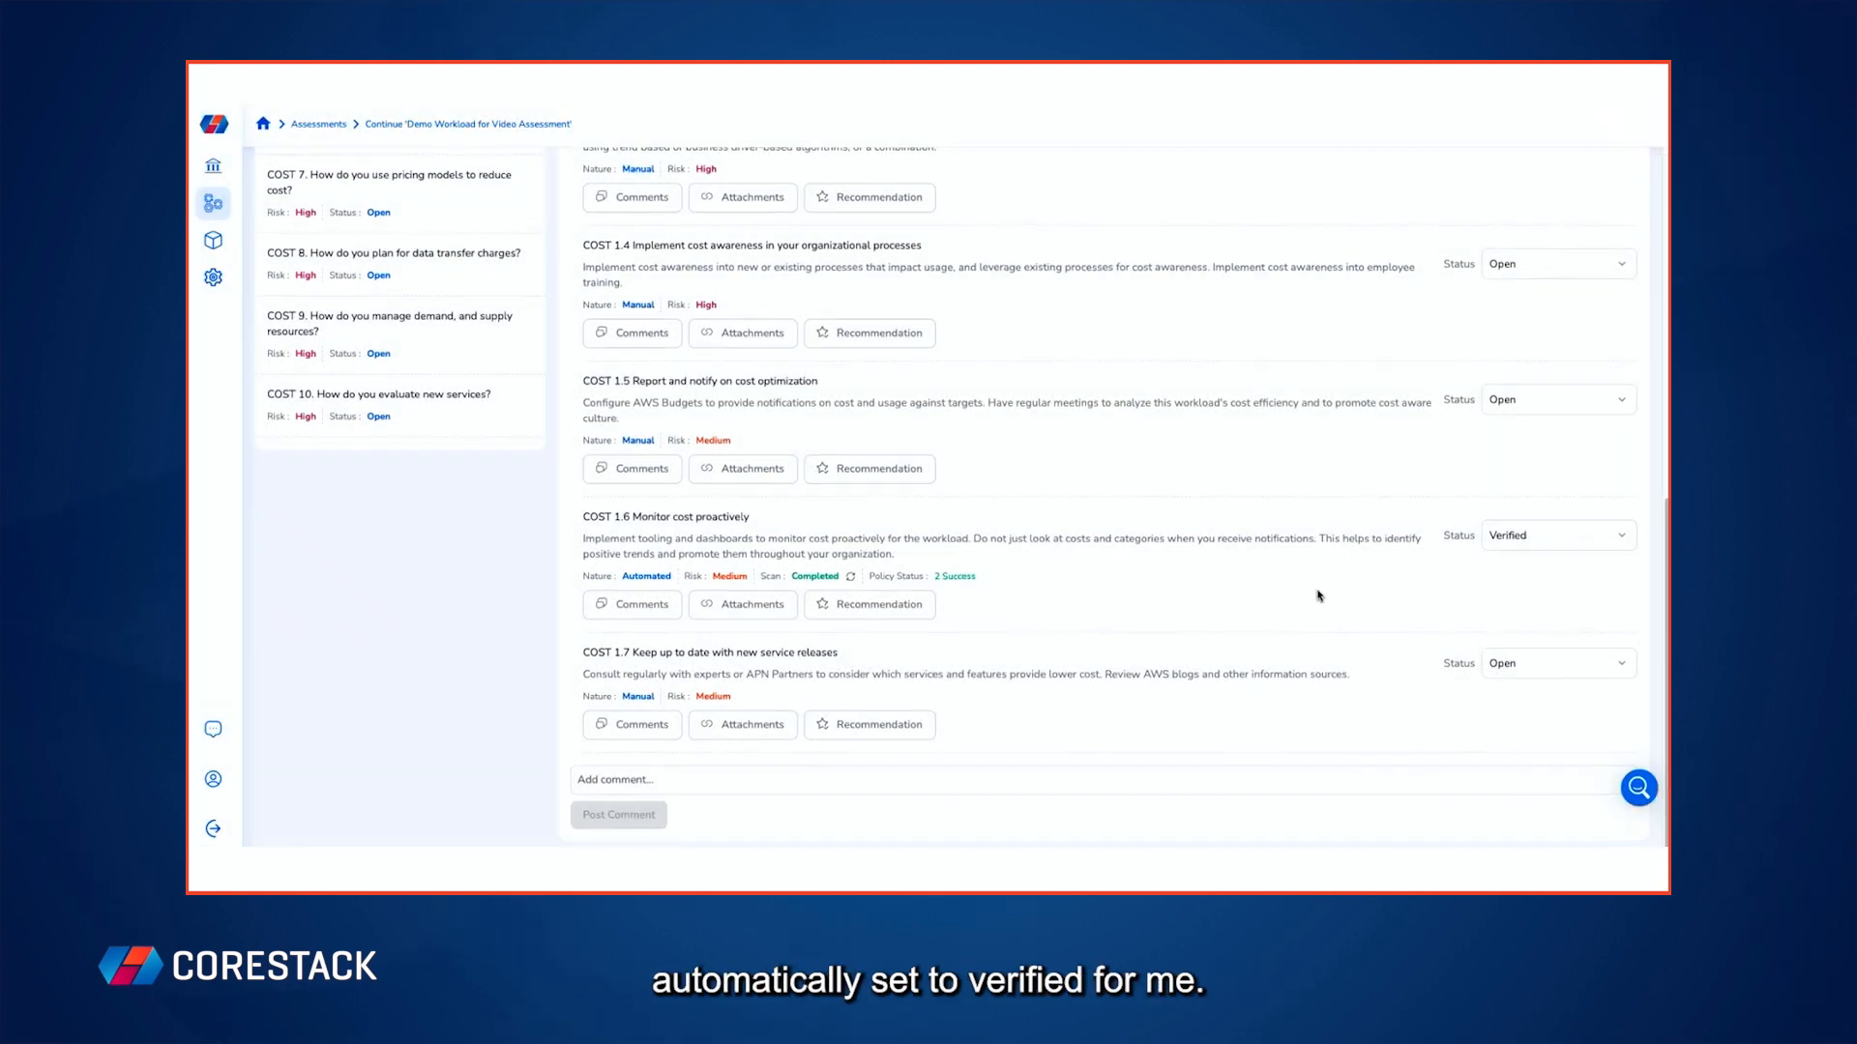
# Step: Open the list of policy issues for the whole assessment
pyautogui.scroll(8, 1318, 596)
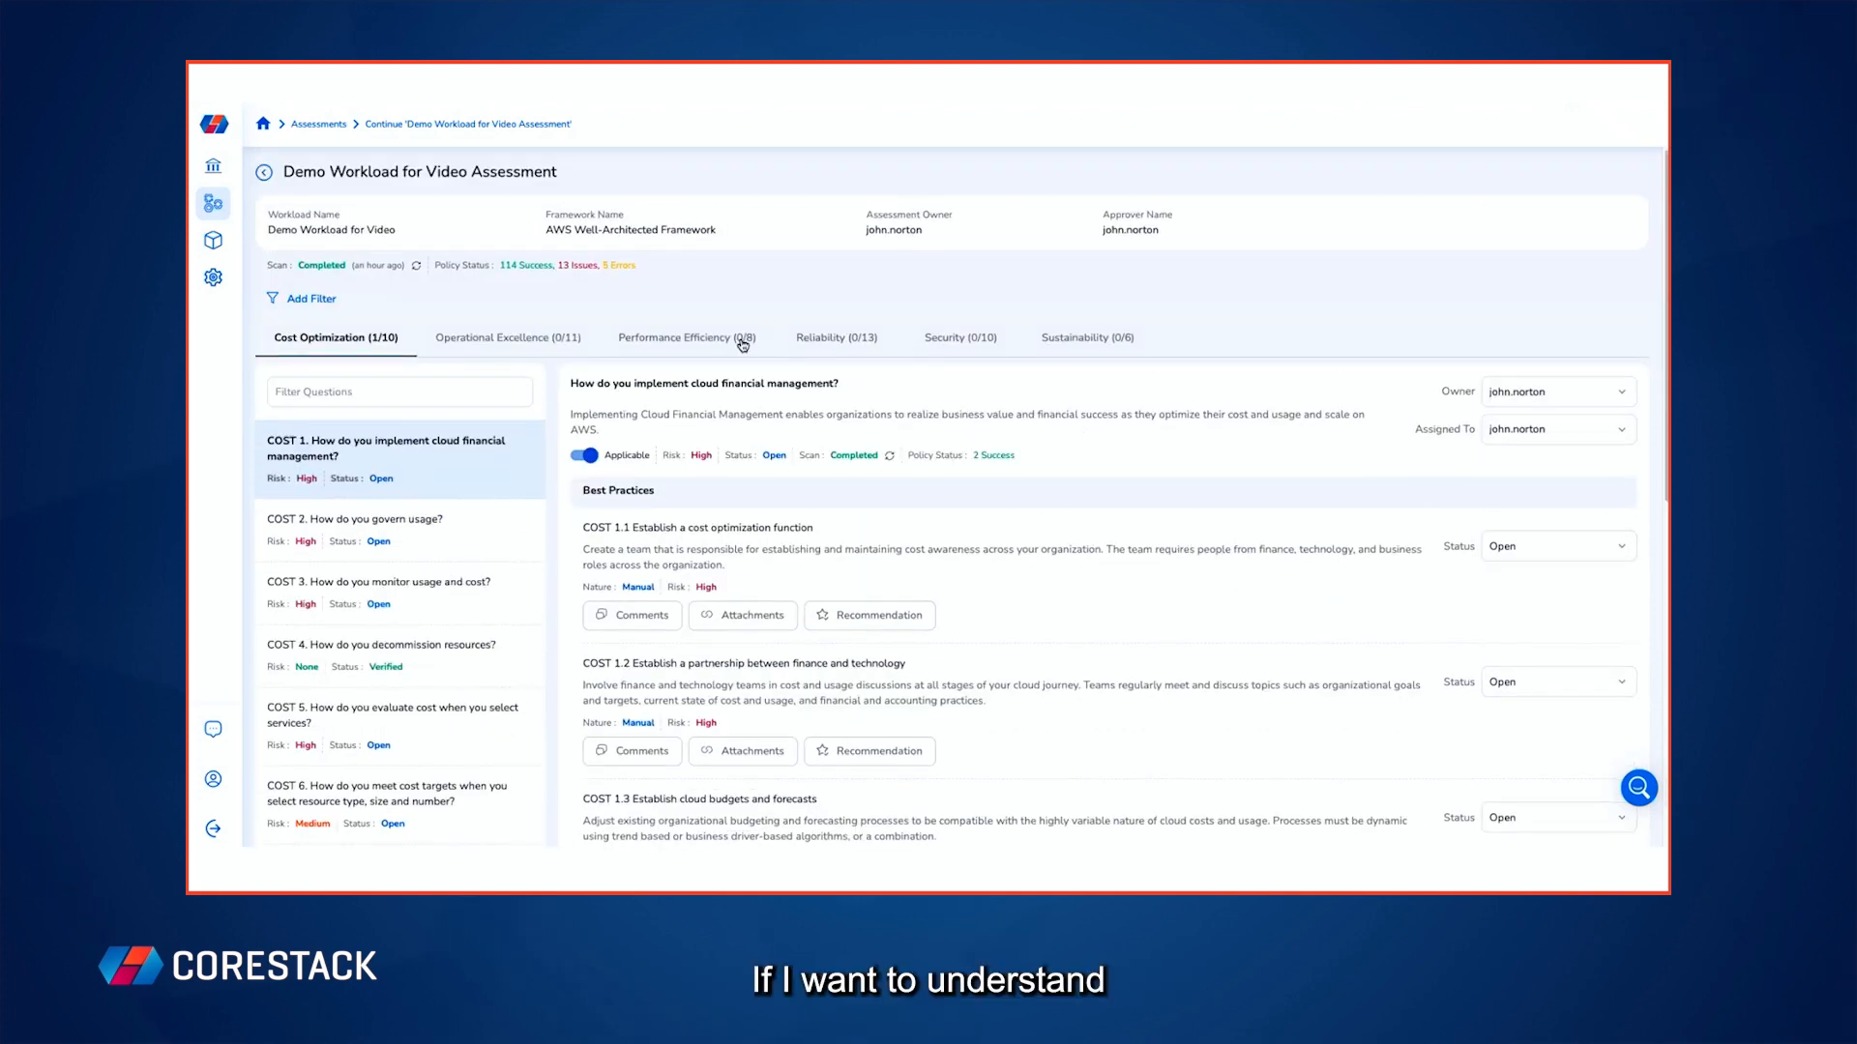
pyautogui.click(577, 271)
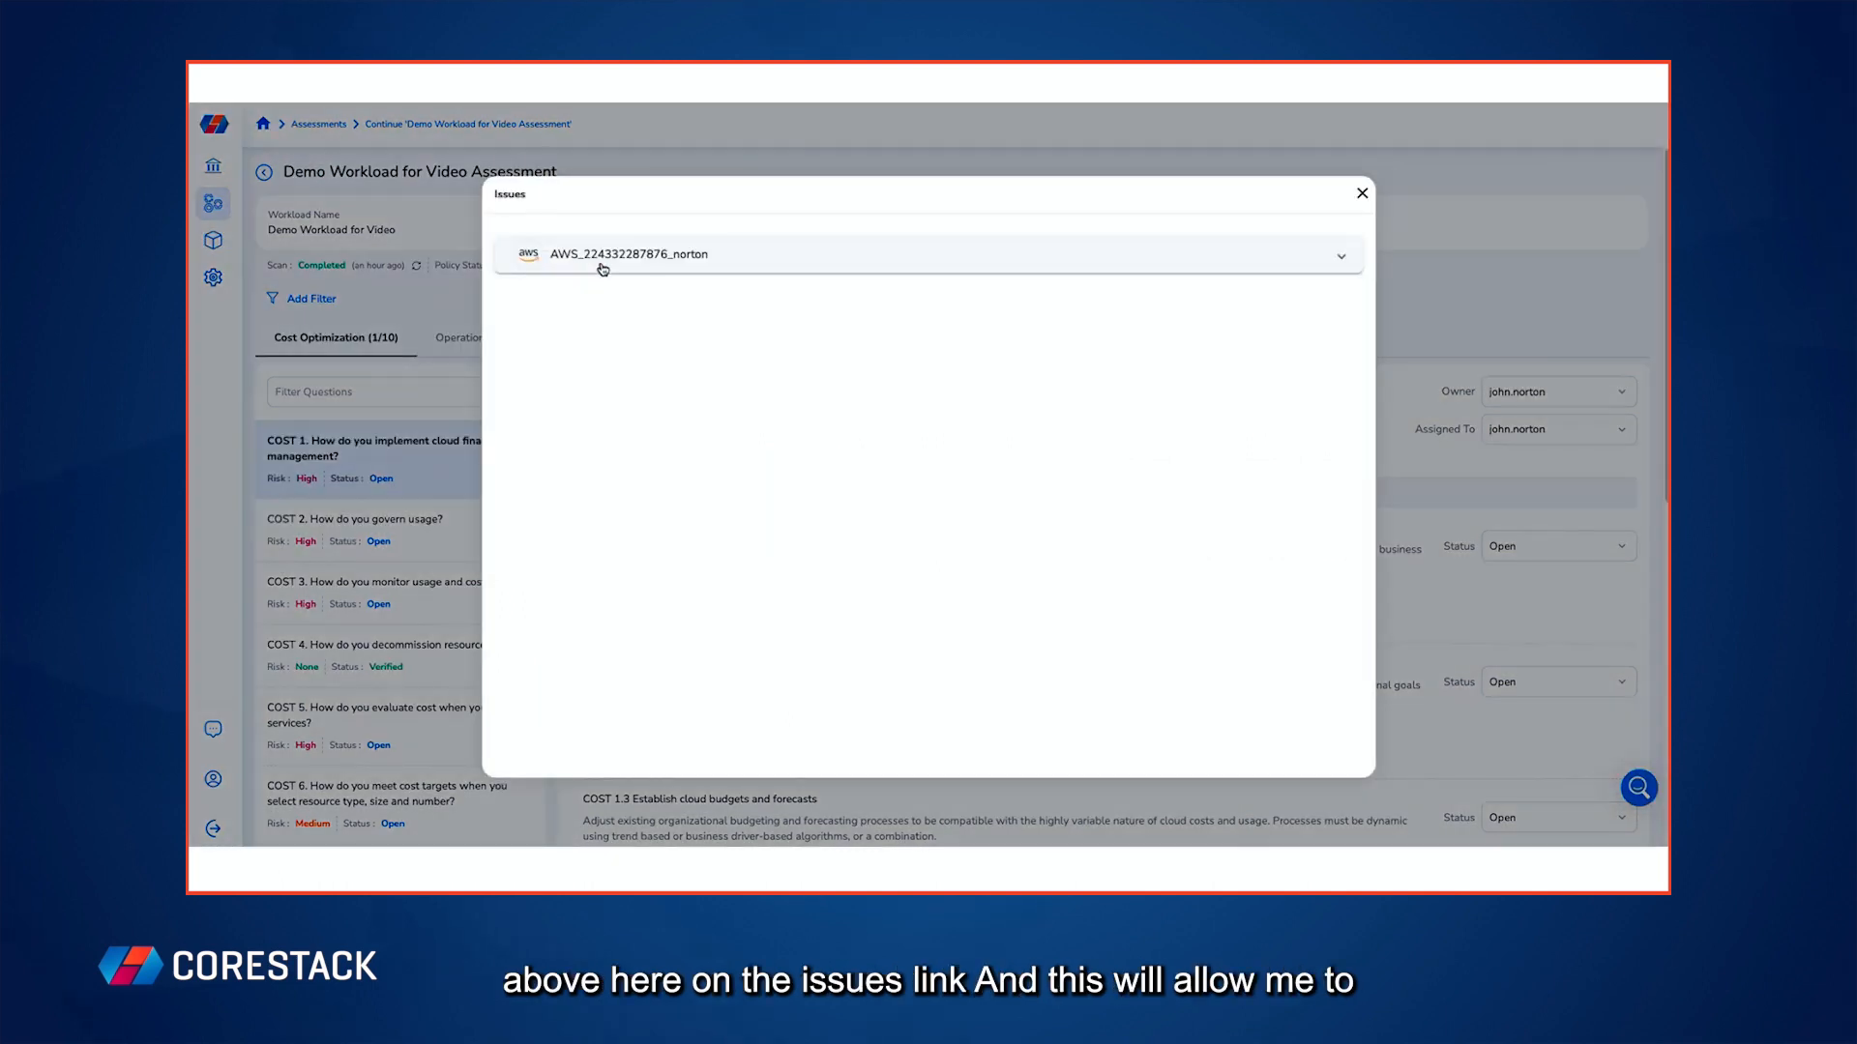